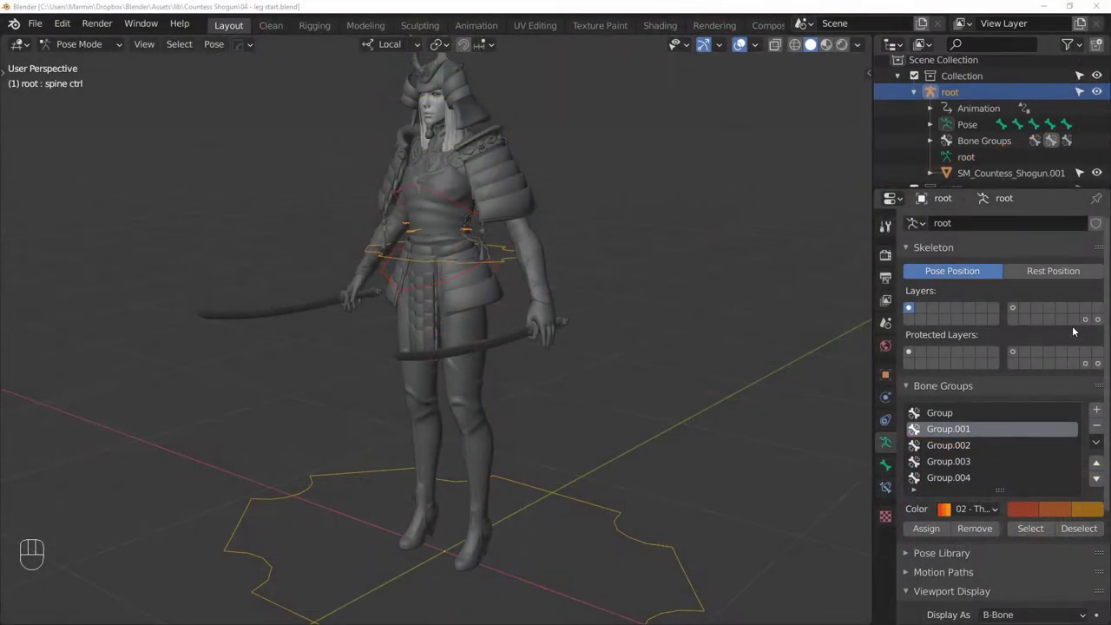
Show only the last two armature layers and switch the root armature to Edit Mode with X-ray enabled
{"action": "left_click", "coordinate": [1085, 320]}
{"action": "left_click", "coordinate": [1097, 320], "text": "shift"}
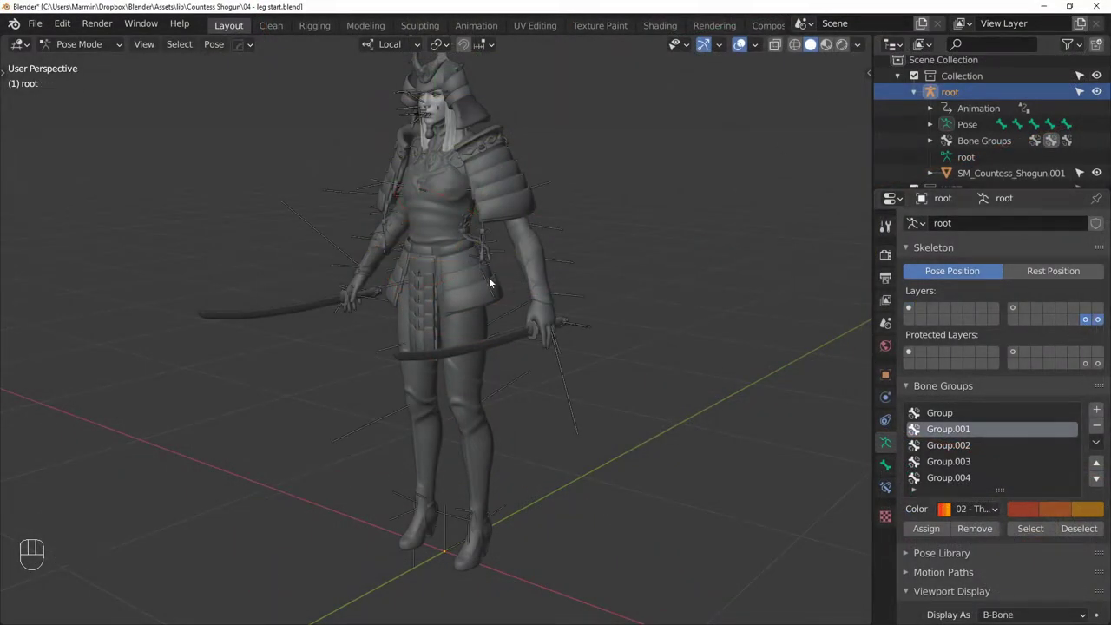
{"action": "key", "text": "Tab"}
{"action": "key", "text": "alt+z"}
Enable the display of bone names for the armature
{"action": "scroll", "coordinate": [487, 296], "scroll_direction": "up", "scroll_amount": 10}
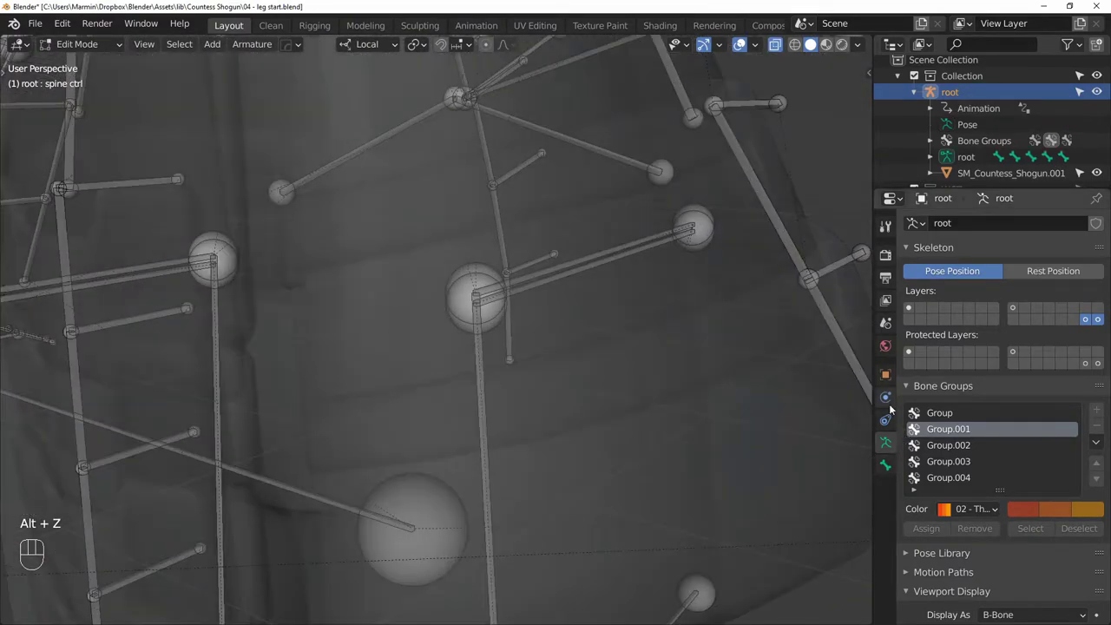
{"action": "scroll", "coordinate": [966, 463], "scroll_direction": "down", "scroll_amount": 5}
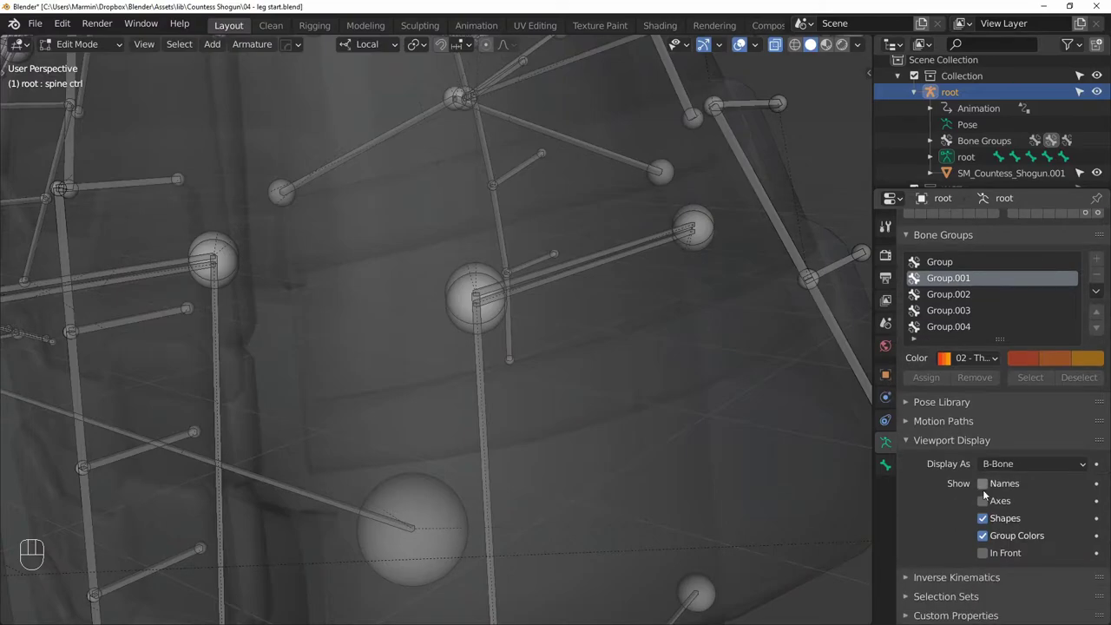
{"action": "left_click", "coordinate": [982, 484]}
Select the left thigh_l, thigh_twist_01_l and thigh_twist_02_l bones with their _temp counterparts, plus calf_l
{"action": "middle_click_drag", "start_coordinate": [692, 414], "coordinate": [615, 276]}
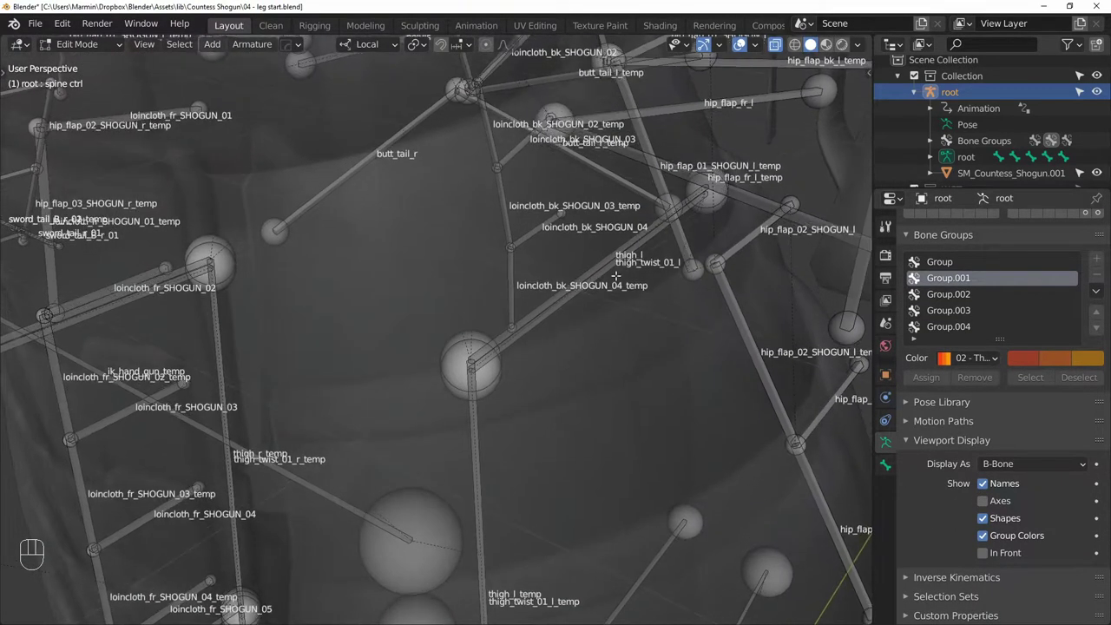
{"action": "left_click", "coordinate": [598, 271]}
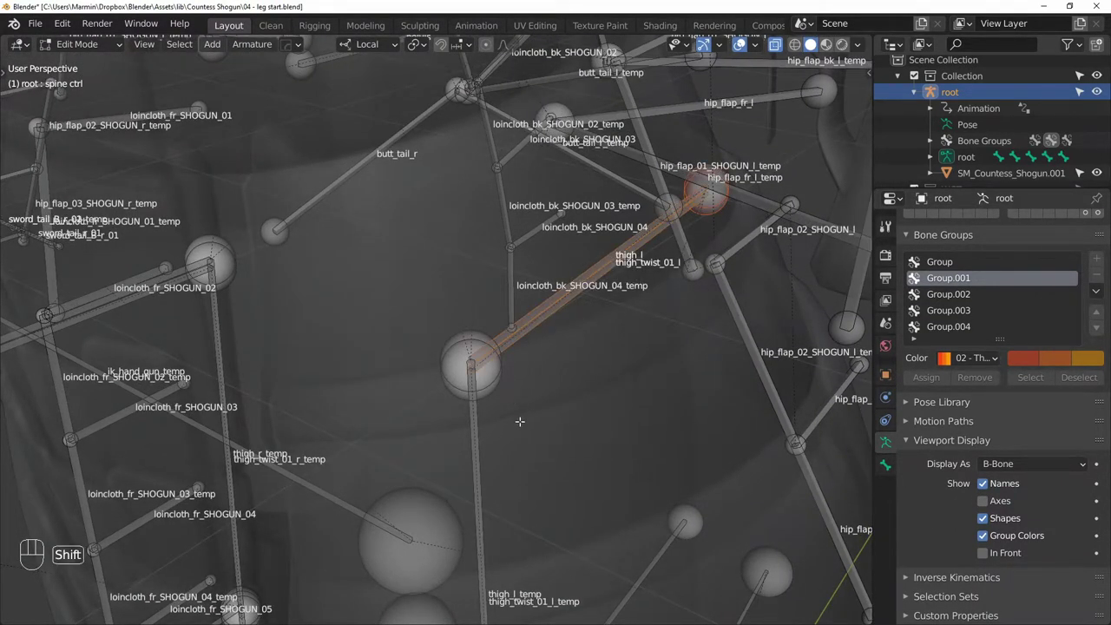
{"action": "middle_click_drag", "start_coordinate": [432, 437], "coordinate": [571, 151]}
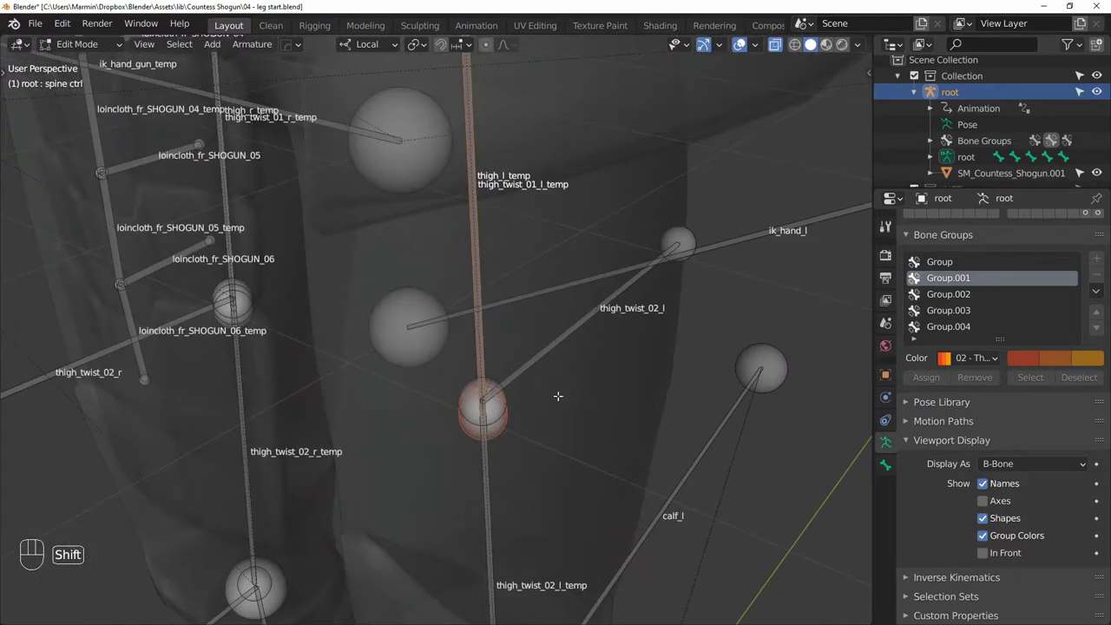
{"action": "left_click", "coordinate": [530, 336], "text": "shift"}
{"action": "scroll", "coordinate": [504, 381], "scroll_direction": "down", "scroll_amount": 3}
{"action": "key", "text": "g"}
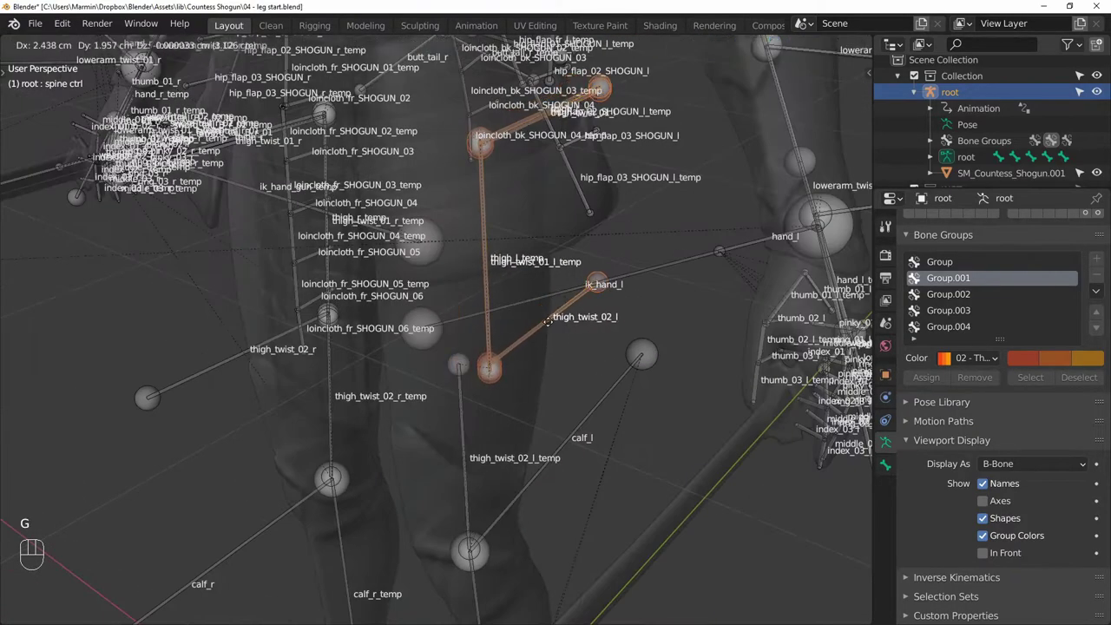
{"action": "middle_click_drag", "start_coordinate": [501, 379], "coordinate": [485, 183], "text": "shift"}
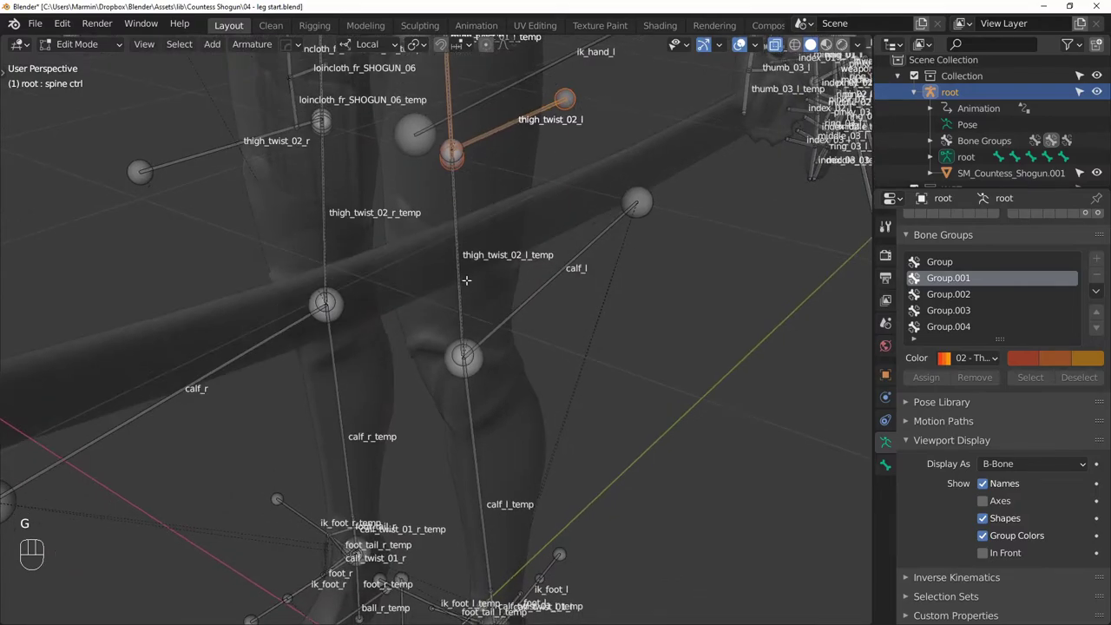
{"action": "middle_click_drag", "start_coordinate": [466, 280], "coordinate": [506, 318], "text": "shift"}
{"action": "left_click", "coordinate": [449, 301], "text": "shift"}
{"action": "left_click", "coordinate": [540, 339], "text": "shift"}
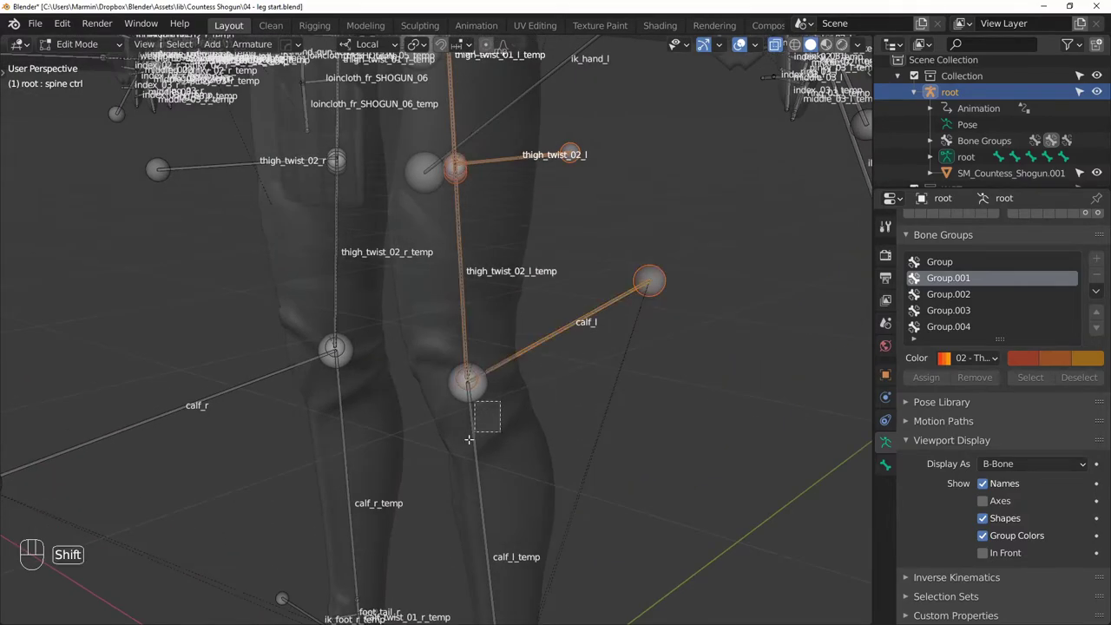
Extend the selection with calf_l_temp, calf_twist_01_l, calf_twist_01_l_temp, foot_l and foot_l_temp, leaving ik_foot_l out
{"action": "scroll", "coordinate": [536, 374], "scroll_direction": "down", "scroll_amount": 5, "text": "shift"}
{"action": "scroll", "coordinate": [535, 405], "scroll_direction": "down", "scroll_amount": 4, "text": "shift"}
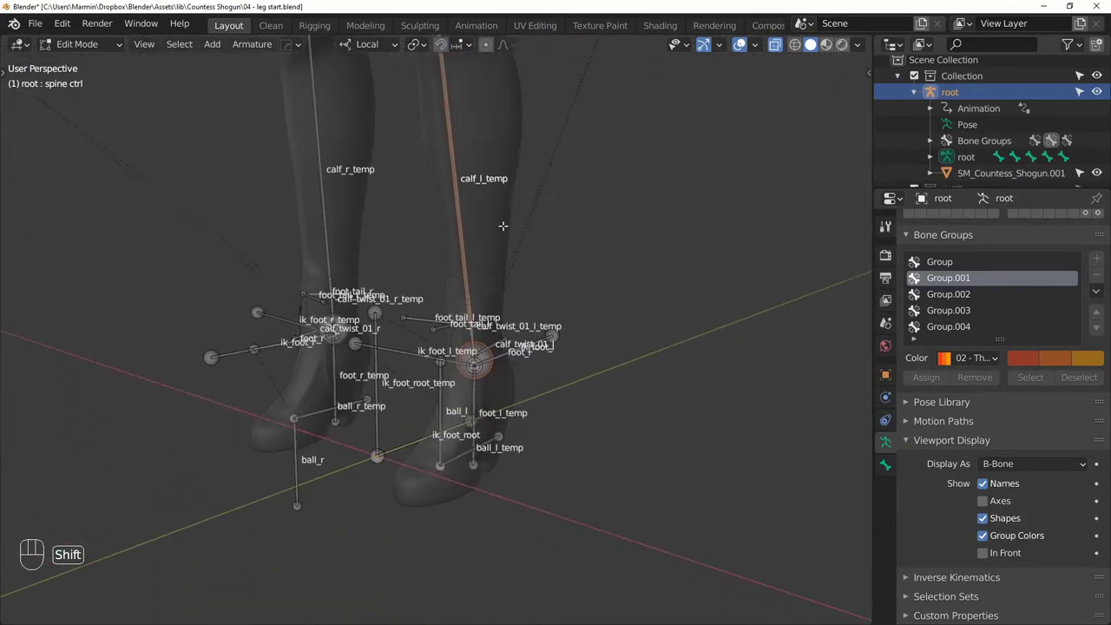
{"action": "scroll", "coordinate": [534, 347], "scroll_direction": "up", "scroll_amount": 4}
{"action": "scroll", "coordinate": [587, 351], "scroll_direction": "down", "scroll_amount": 2}
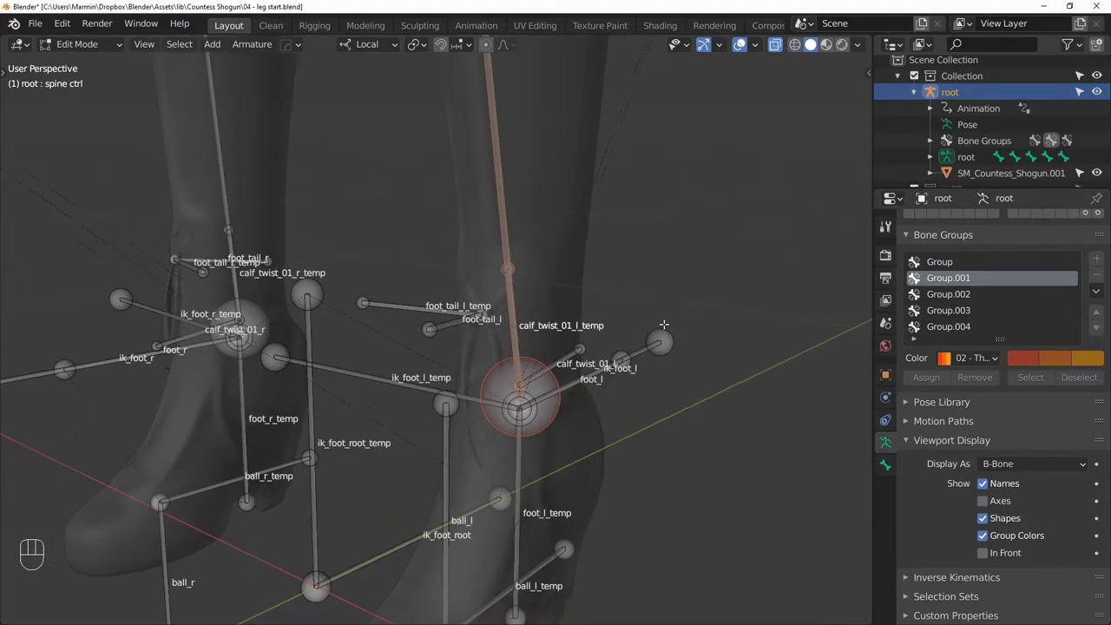
{"action": "middle_click_drag", "start_coordinate": [514, 347], "coordinate": [578, 335]}
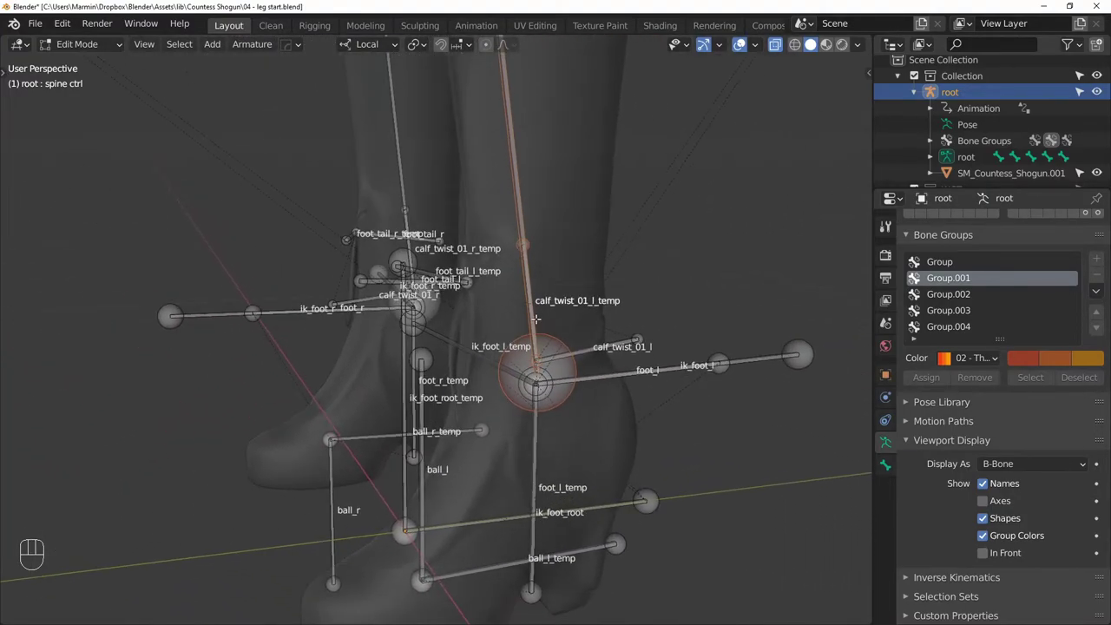
{"action": "left_click", "coordinate": [596, 351], "text": "shift"}
{"action": "left_click", "coordinate": [532, 434], "text": "shift"}
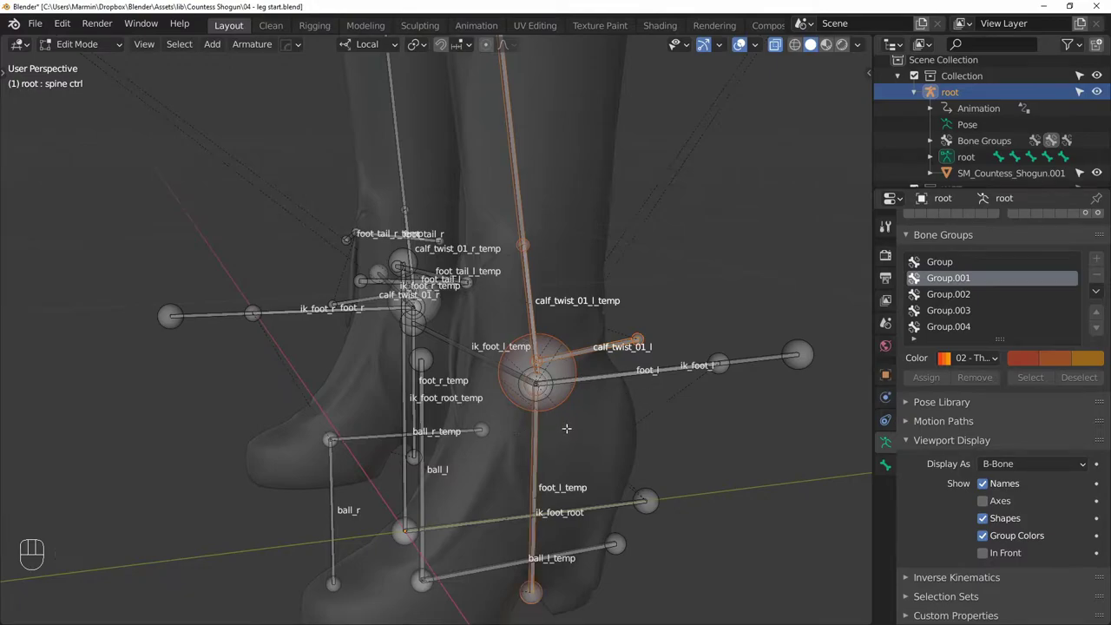
{"action": "middle_click_drag", "start_coordinate": [566, 422], "coordinate": [638, 364]}
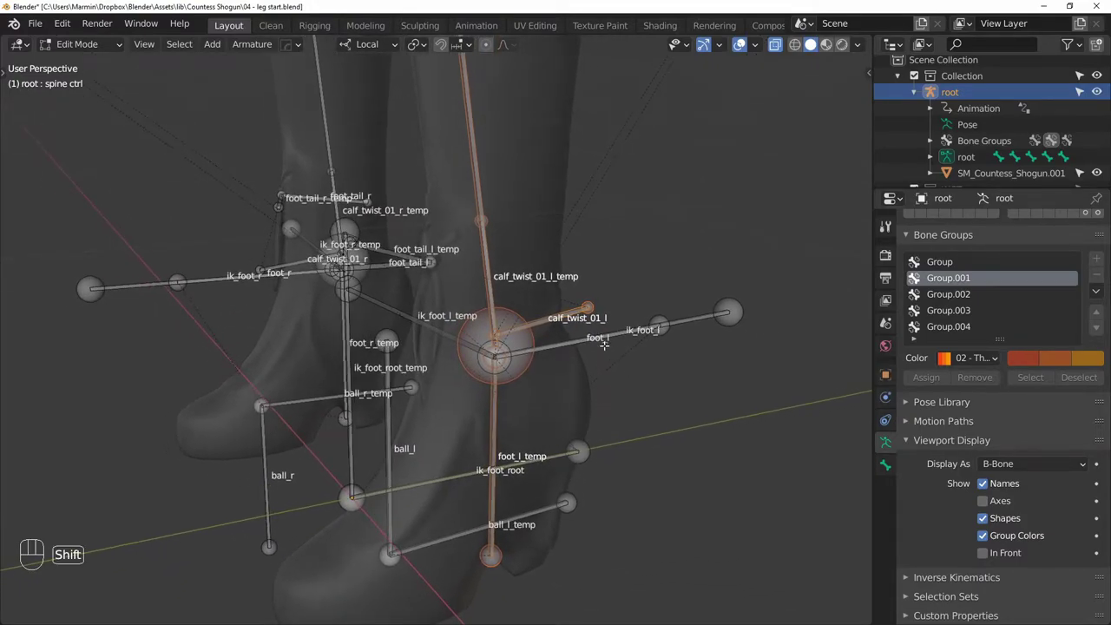
{"action": "left_click", "coordinate": [605, 341], "text": "shift"}
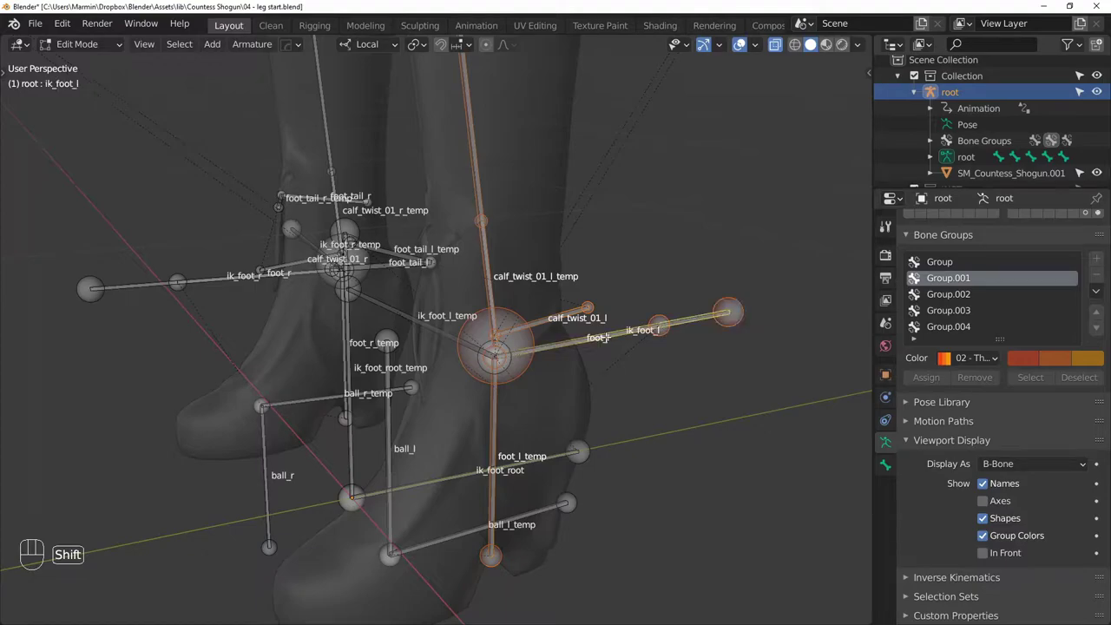
{"action": "key", "text": "ctrl+z"}
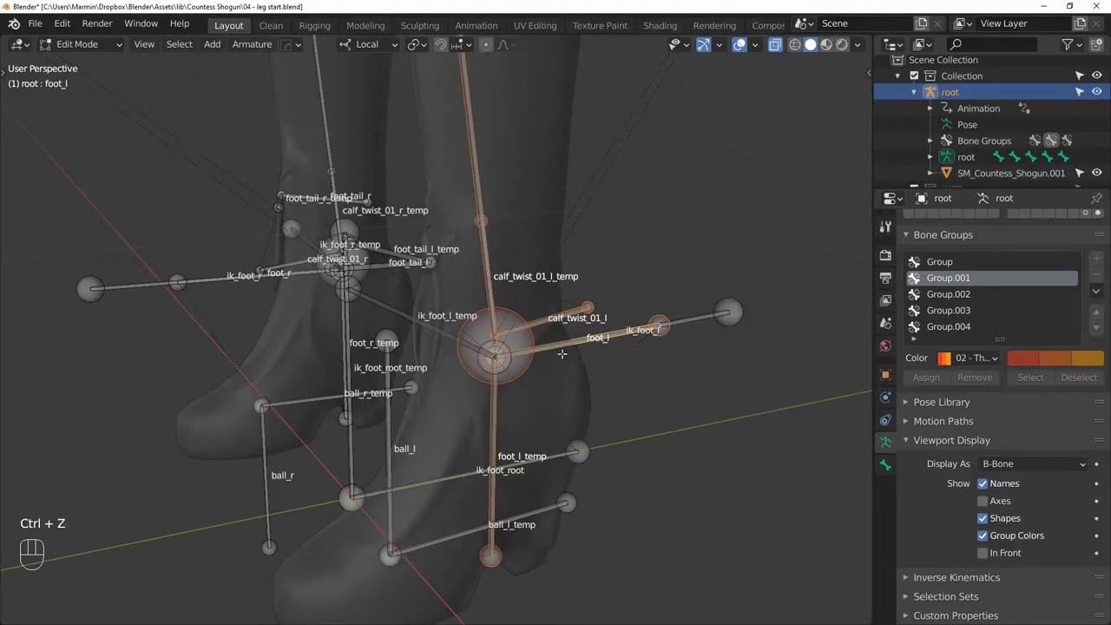
{"action": "middle_click_drag", "start_coordinate": [562, 354], "coordinate": [607, 329]}
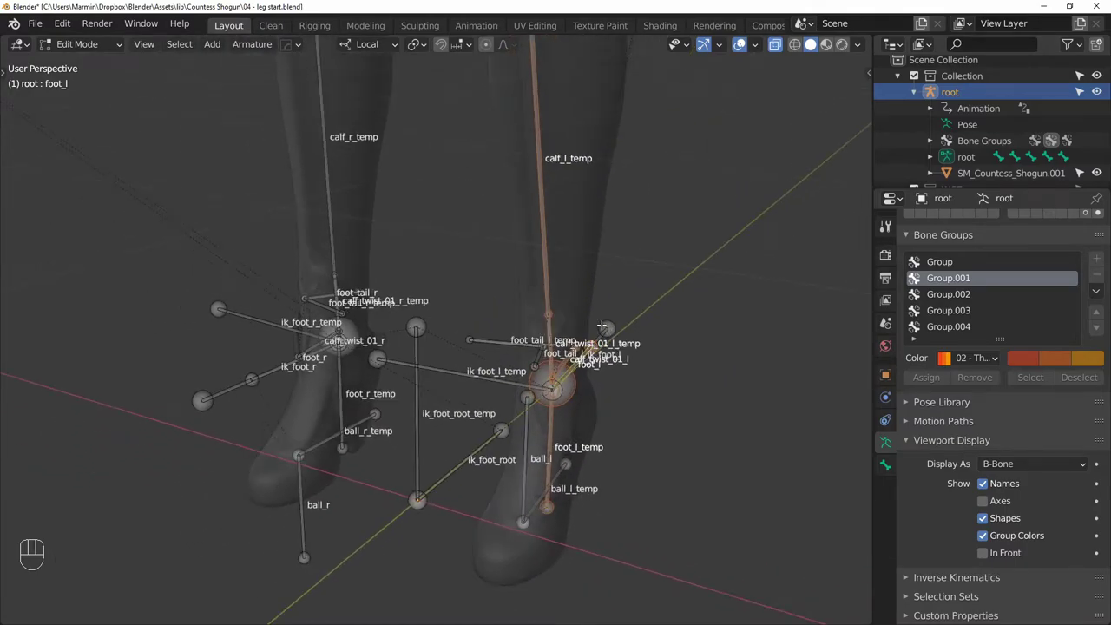
Move the selected left leg bones to the second upper-row layer of the second layer block and show only that layer
{"action": "key", "text": "m"}
{"action": "left_click", "coordinate": [750, 372]}
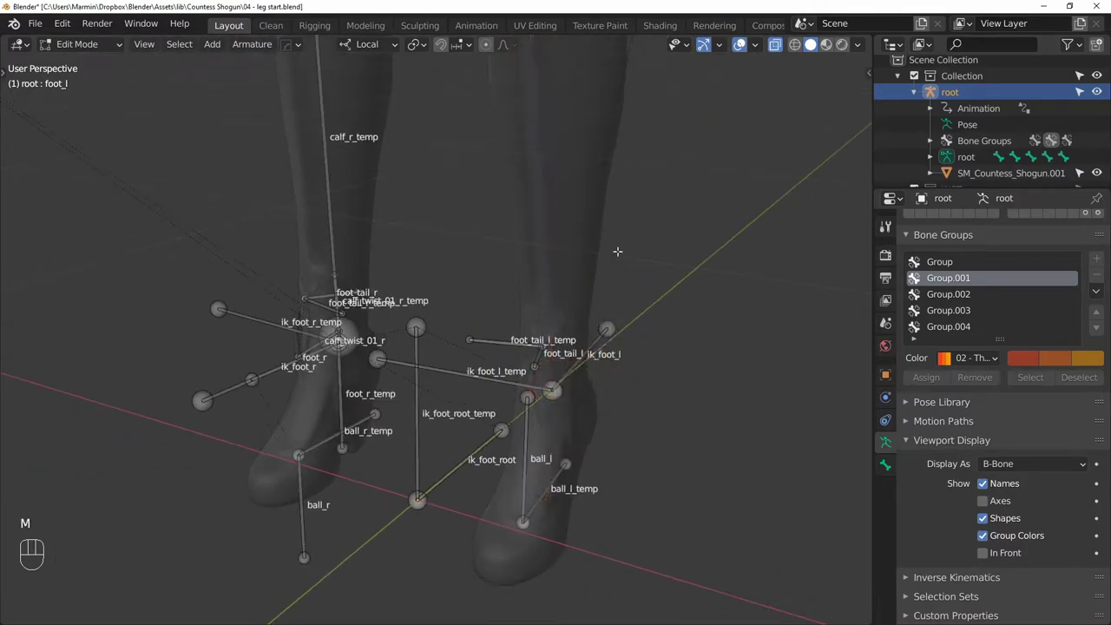
{"action": "middle_click_drag", "start_coordinate": [849, 305], "coordinate": [856, 403], "text": "shift"}
{"action": "scroll", "coordinate": [971, 399], "scroll_direction": "up", "scroll_amount": 3}
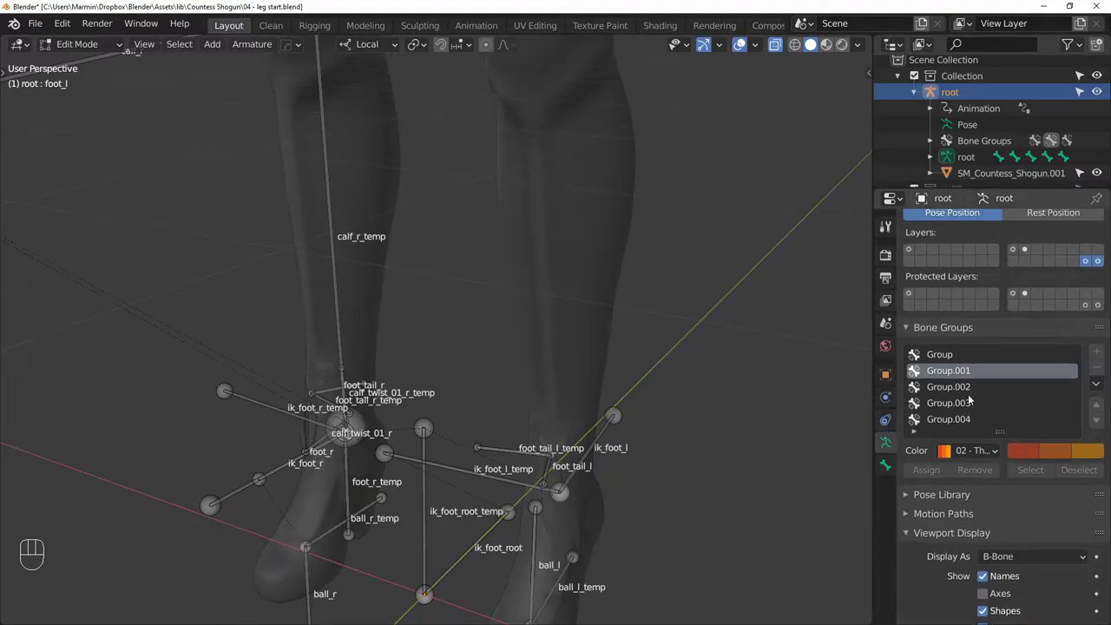
{"action": "left_click", "coordinate": [1025, 250]}
Select thigh_twist_01_l and its overlapping thigh_twist_01_l_temp bone on the left upper thigh
{"action": "middle_click_drag", "start_coordinate": [652, 298], "coordinate": [580, 311]}
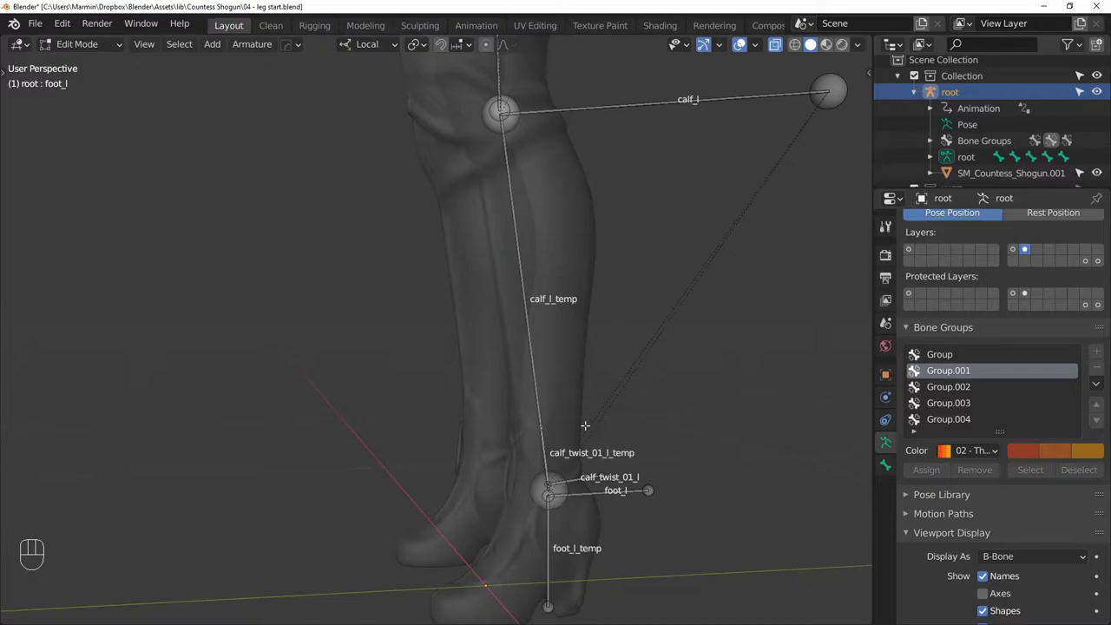
{"action": "middle_click_drag", "start_coordinate": [585, 425], "coordinate": [551, 402], "text": "shift"}
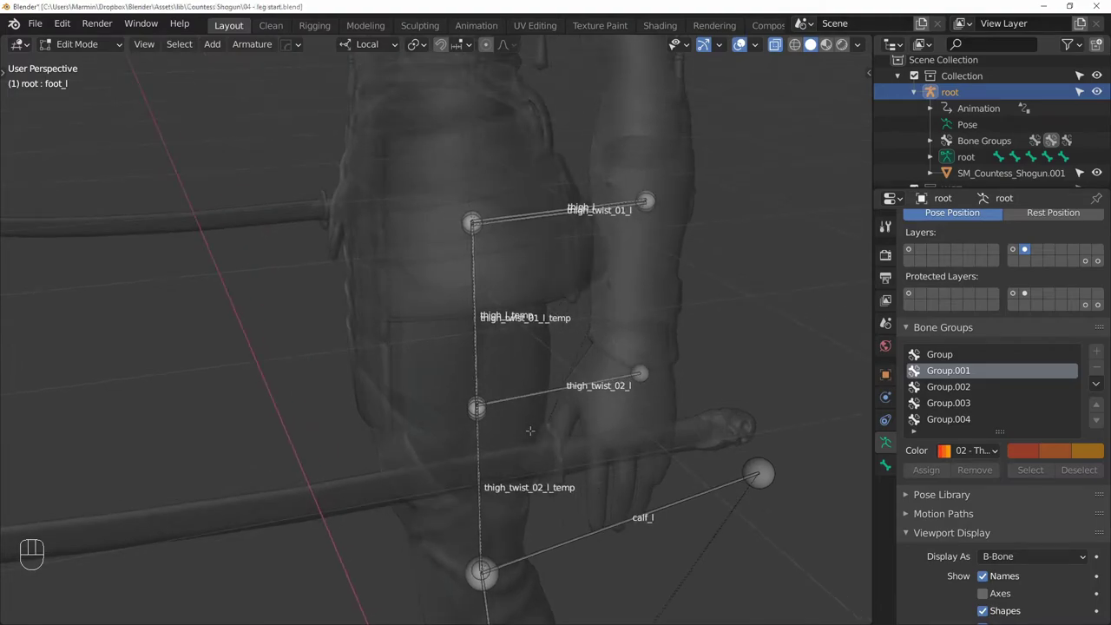
{"action": "left_click", "coordinate": [559, 217]}
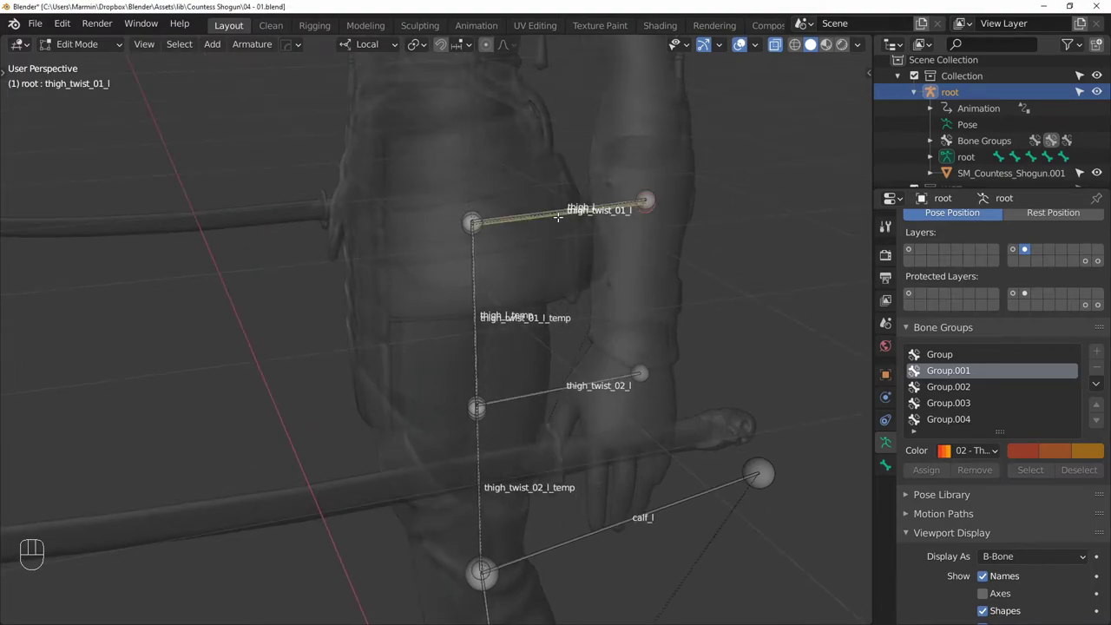
{"action": "middle_click_drag", "start_coordinate": [514, 346], "coordinate": [499, 306], "text": "shift"}
{"action": "scroll", "coordinate": [495, 258], "scroll_direction": "up", "scroll_amount": 3}
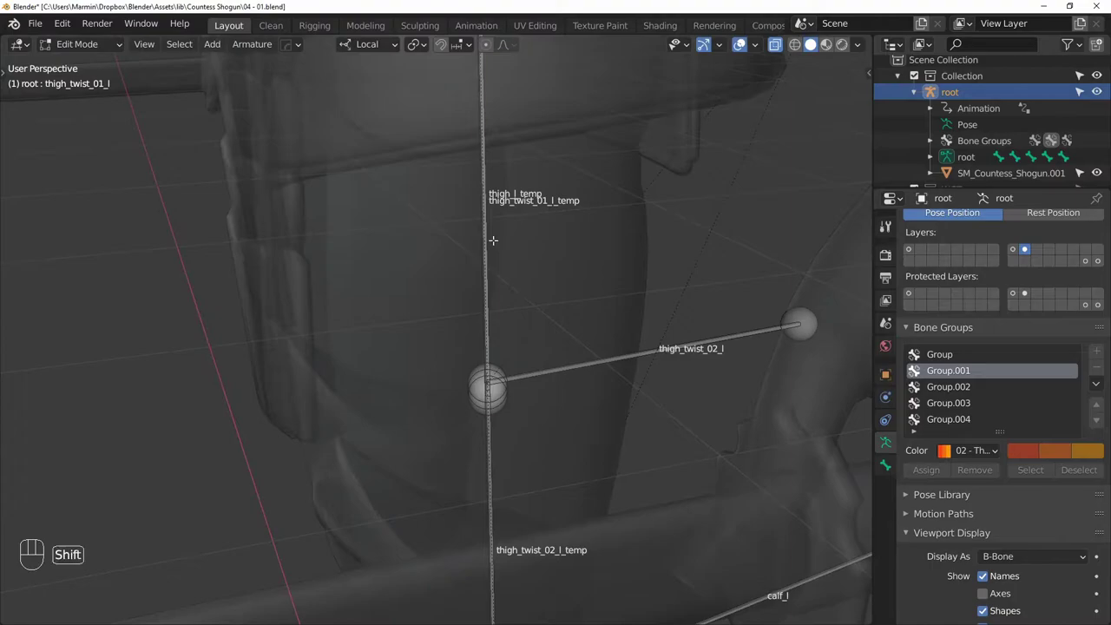
{"action": "left_click", "coordinate": [491, 241], "text": "shift"}
{"action": "key", "text": "g"}
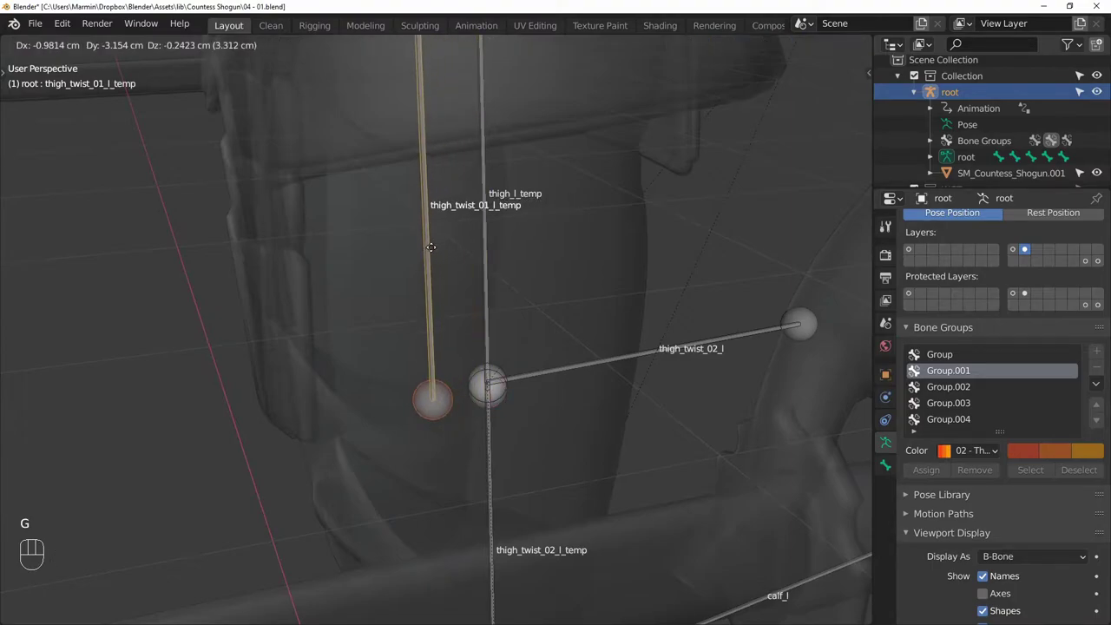
{"action": "right_click", "coordinate": [451, 248]}
Add thigh_twist_02_l and thigh_twist_02_l_temp to the bone selection
{"action": "scroll", "coordinate": [469, 243], "scroll_direction": "down", "scroll_amount": 4}
{"action": "middle_click_drag", "start_coordinate": [575, 212], "coordinate": [568, 260], "text": "shift"}
{"action": "middle_click_drag", "start_coordinate": [611, 467], "coordinate": [534, 243], "text": "shift"}
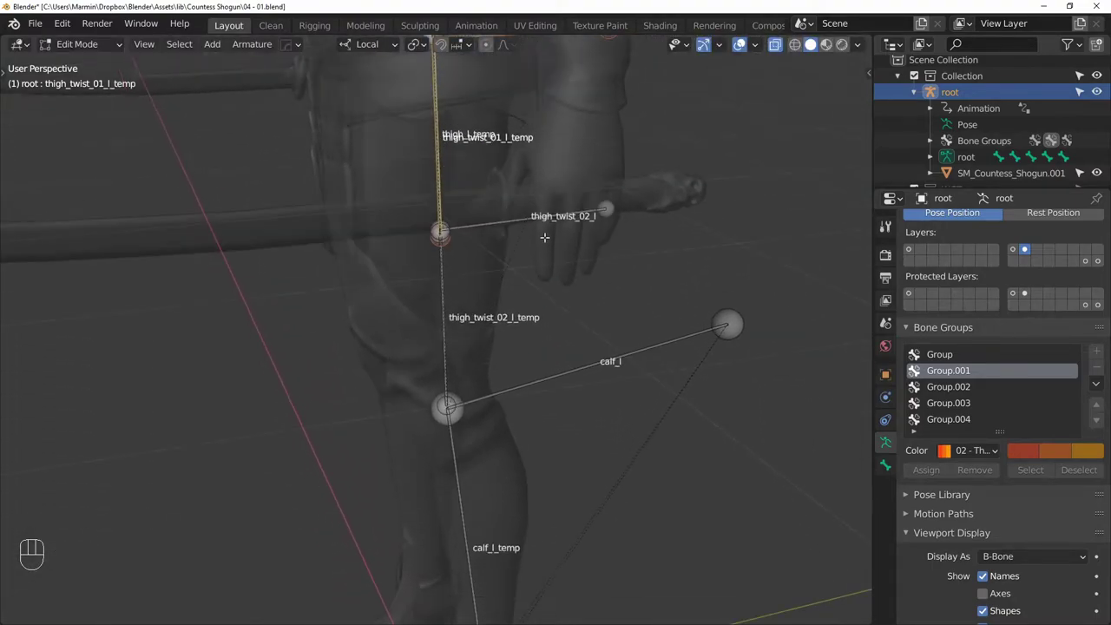
{"action": "left_click", "coordinate": [530, 226], "text": "shift"}
{"action": "middle_click_drag", "start_coordinate": [534, 304], "coordinate": [535, 221], "text": "shift"}
{"action": "scroll", "coordinate": [521, 213], "scroll_direction": "up", "scroll_amount": 4}
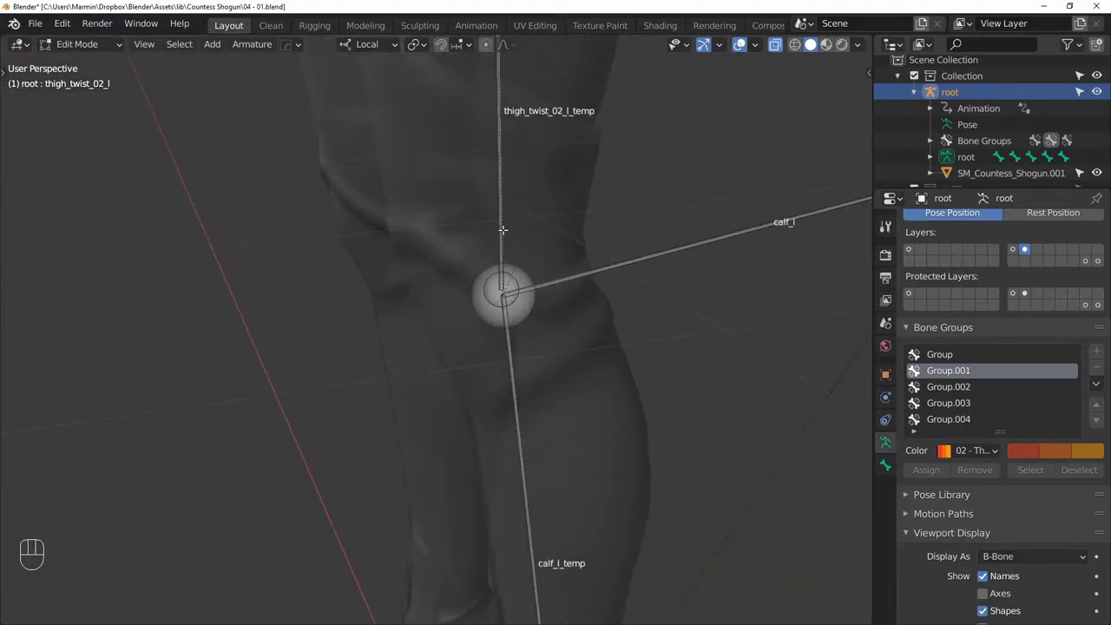
{"action": "left_click", "coordinate": [510, 203], "text": "shift"}
Add calf_twist_01_l_temp and calf_twist_01_l near the ankle to the selection, without calf_l_temp
{"action": "middle_click_drag", "start_coordinate": [665, 295], "coordinate": [509, 255], "text": "shift"}
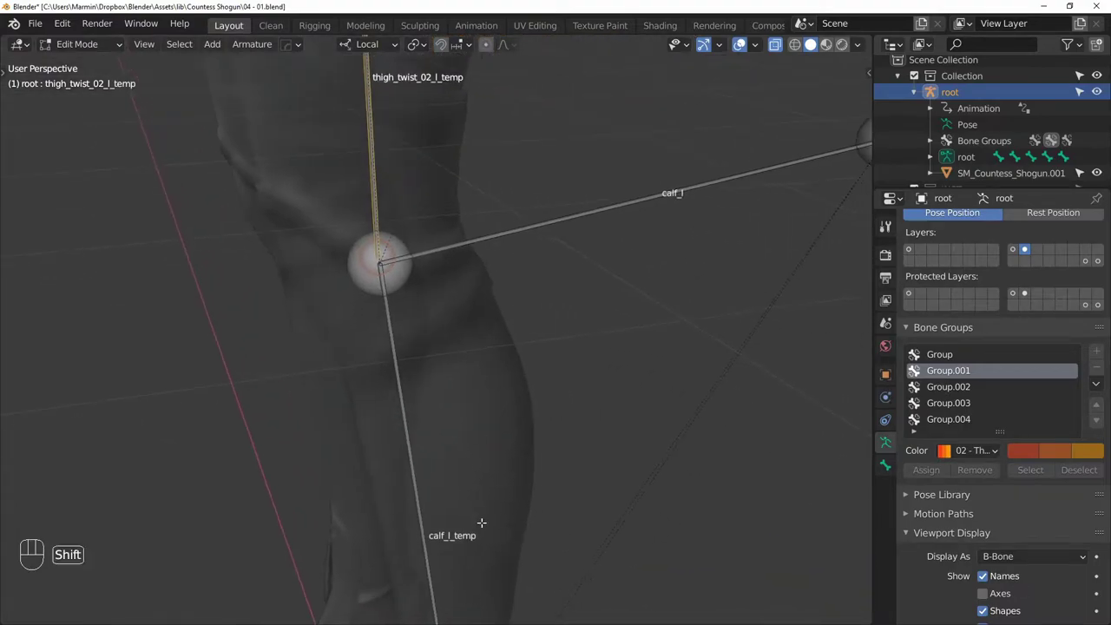
{"action": "middle_click_drag", "start_coordinate": [483, 522], "coordinate": [430, 260], "text": "shift"}
{"action": "left_click", "coordinate": [430, 261], "text": "shift"}
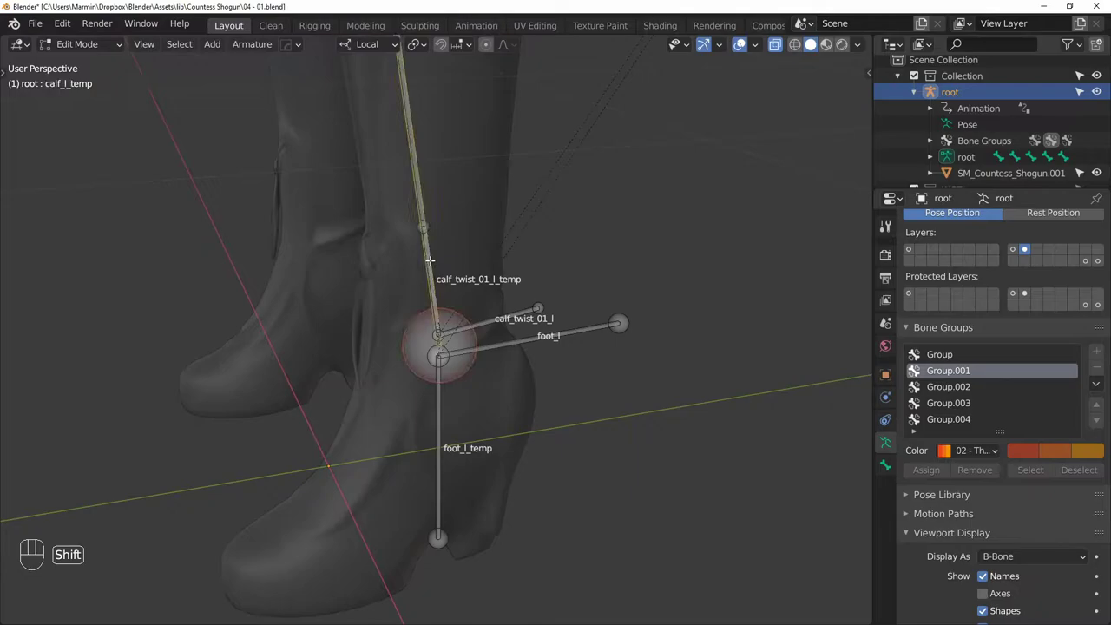
{"action": "left_click", "coordinate": [430, 260], "text": "shift"}
{"action": "left_click_drag", "start_coordinate": [458, 150], "coordinate": [368, 206], "text": "ctrl"}
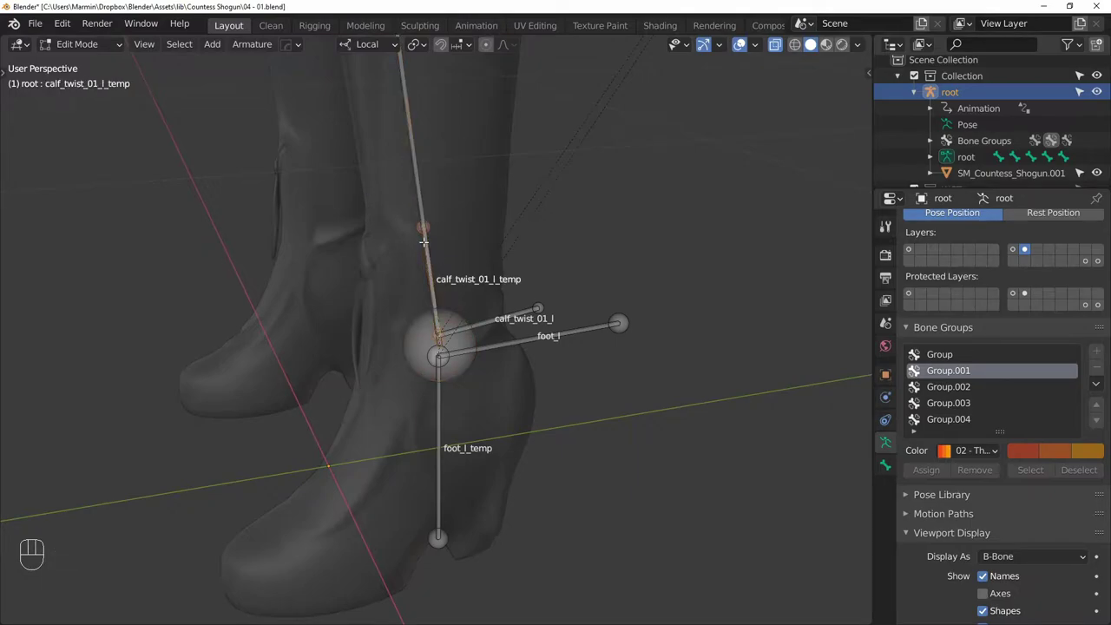
{"action": "left_click", "coordinate": [494, 316], "text": "shift"}
Scale the selected twist bones down to short stubs around their individual origins
{"action": "scroll", "coordinate": [543, 209], "scroll_direction": "down", "scroll_amount": 3}
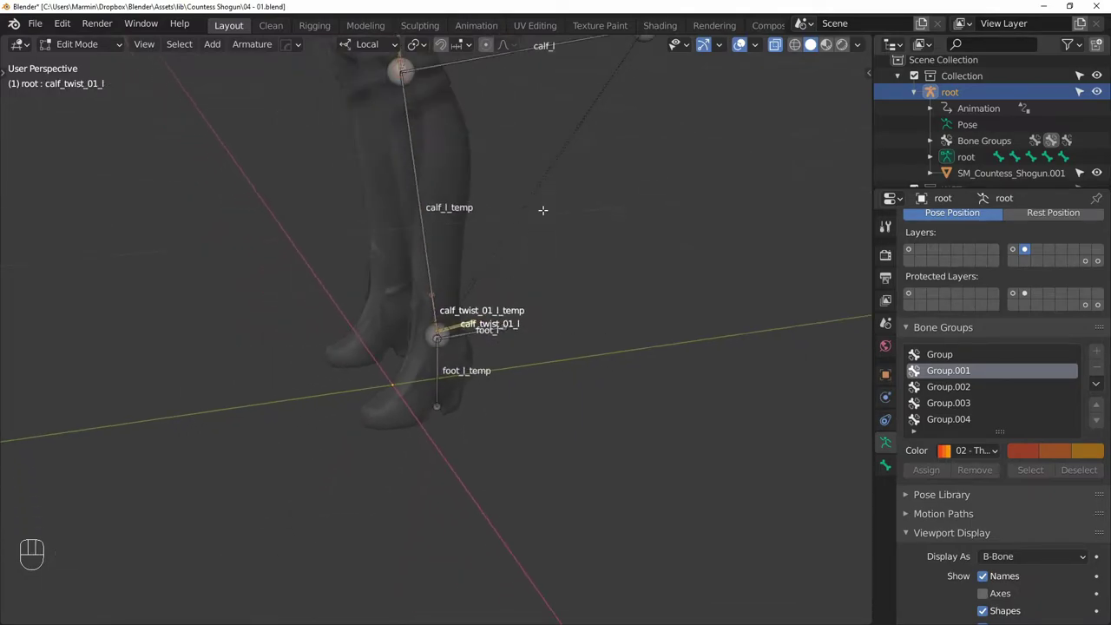
{"action": "middle_click_drag", "start_coordinate": [725, 202], "coordinate": [705, 370], "text": "shift"}
{"action": "key", "text": "s"}
{"action": "right_click", "coordinate": [566, 312]}
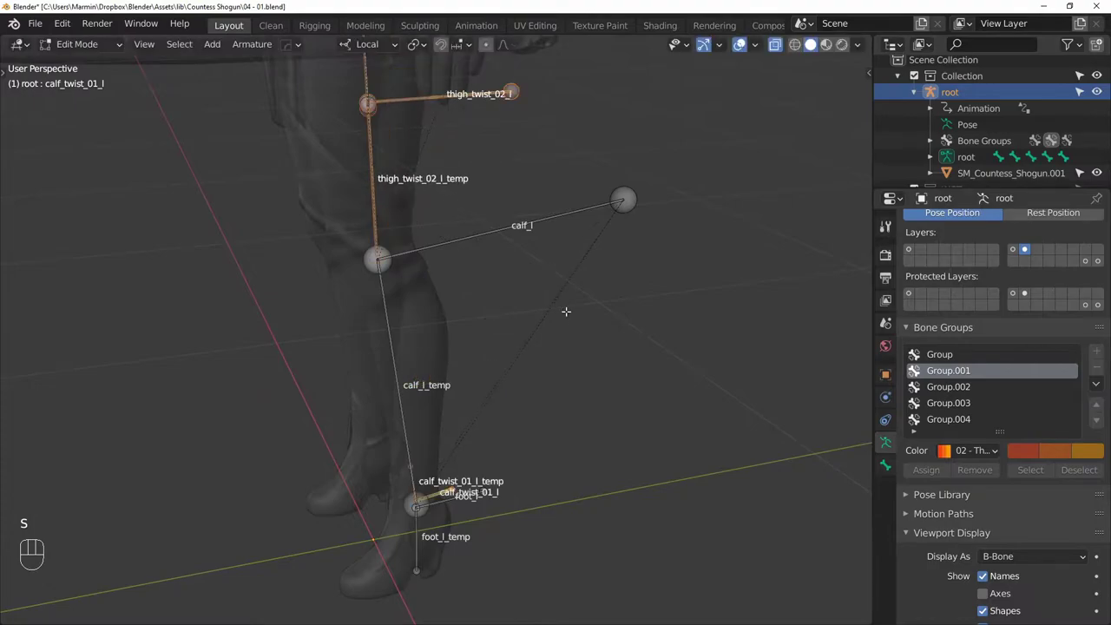
{"action": "key", "text": "period"}
{"action": "left_click", "coordinate": [571, 407]}
{"action": "key", "text": "s"}
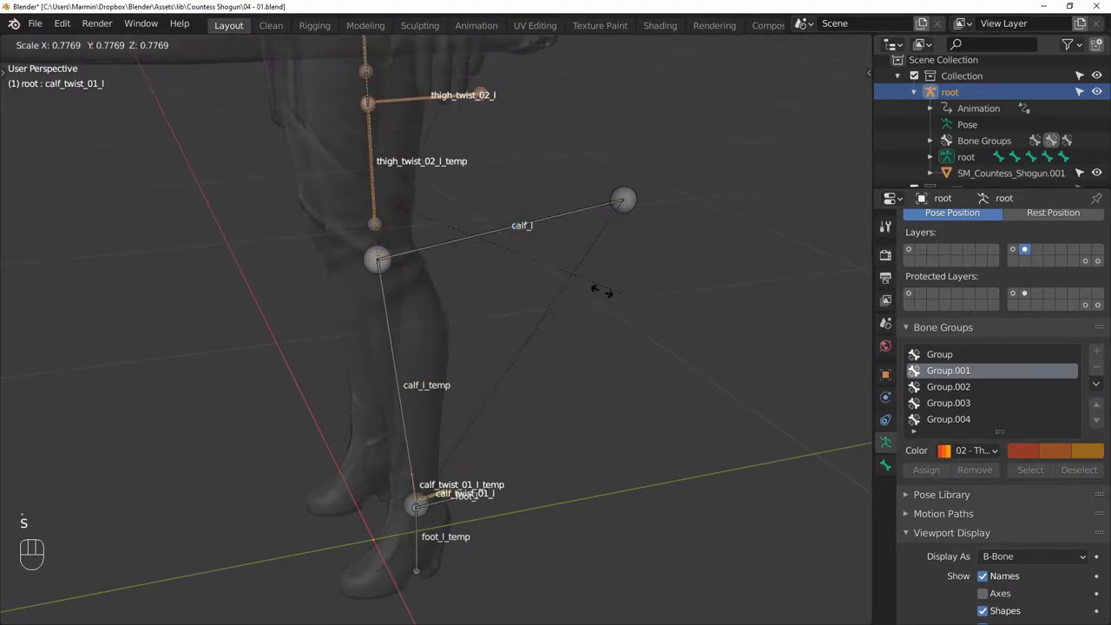
{"action": "left_click", "coordinate": [495, 271]}
Enlarge the B-Bone display thickness of the selected twist bones so they appear as thick blocks
{"action": "key", "text": "ctrl+alt+s"}
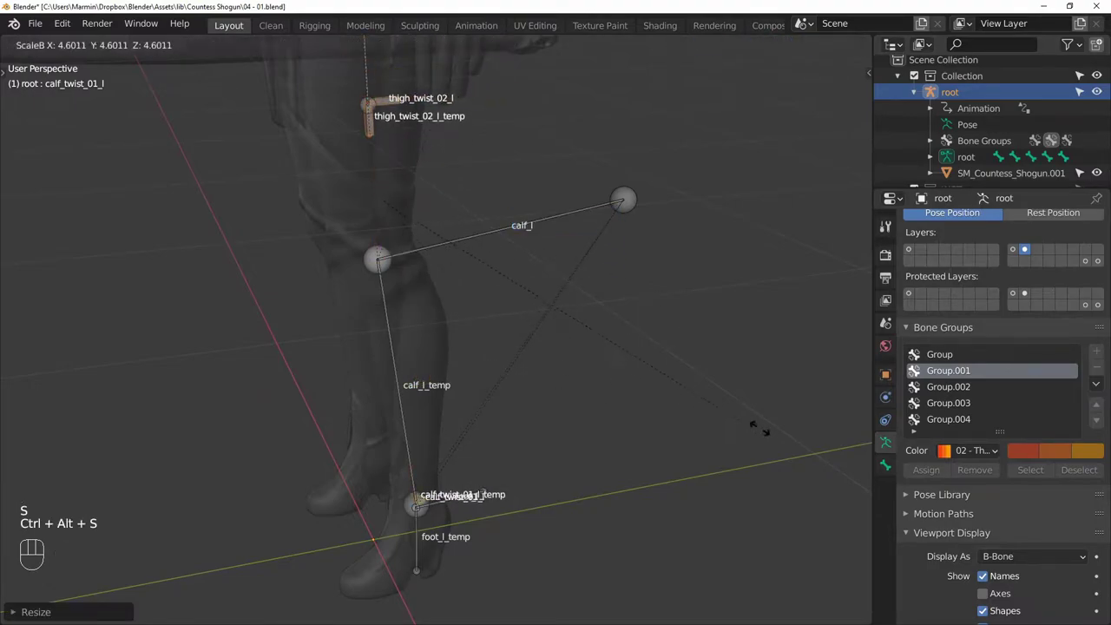
{"action": "left_click", "coordinate": [441, 164]}
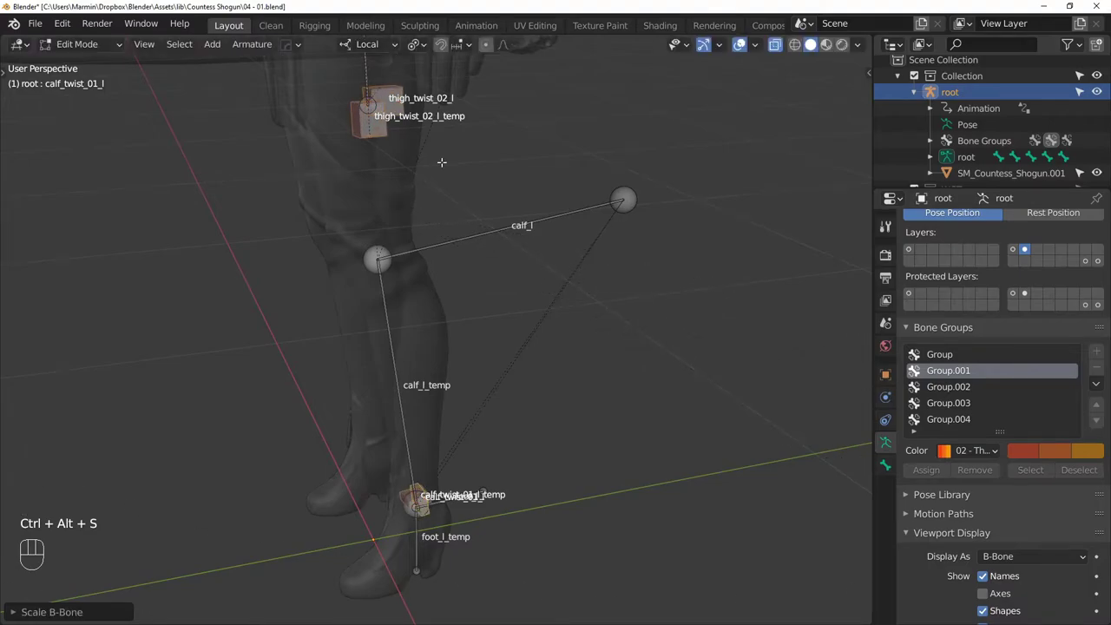
{"action": "middle_click_drag", "start_coordinate": [441, 165], "coordinate": [476, 315], "text": "shift"}
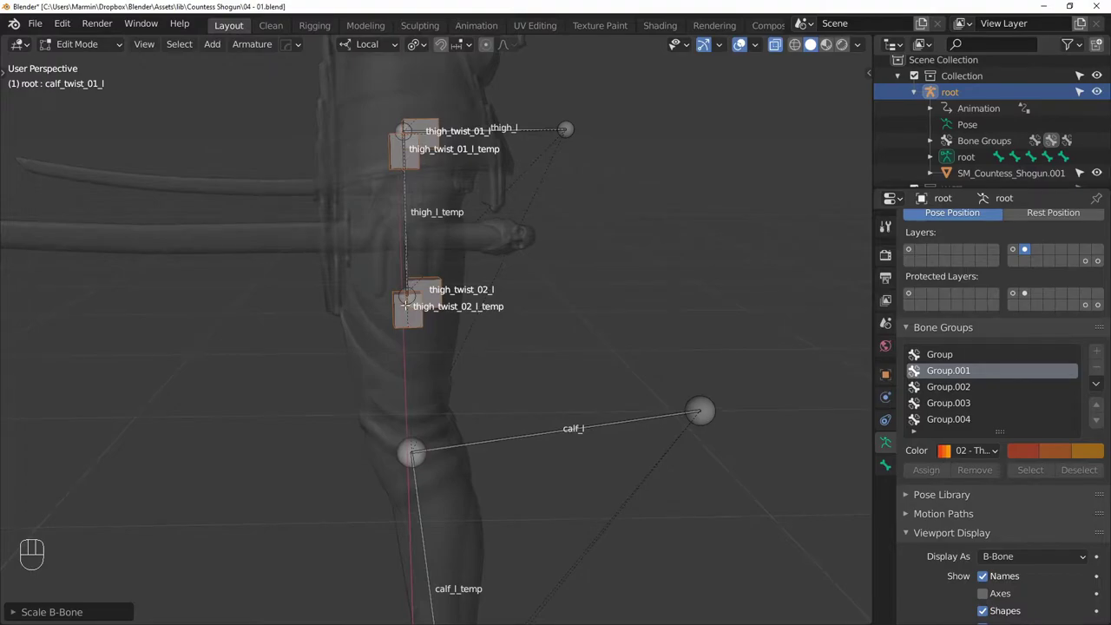
Snap the tail of thigh_l_temp to the head of calf_l_temp at the knee, using the 3D cursor
{"action": "left_click", "coordinate": [405, 445]}
{"action": "key", "text": "shift+s"}
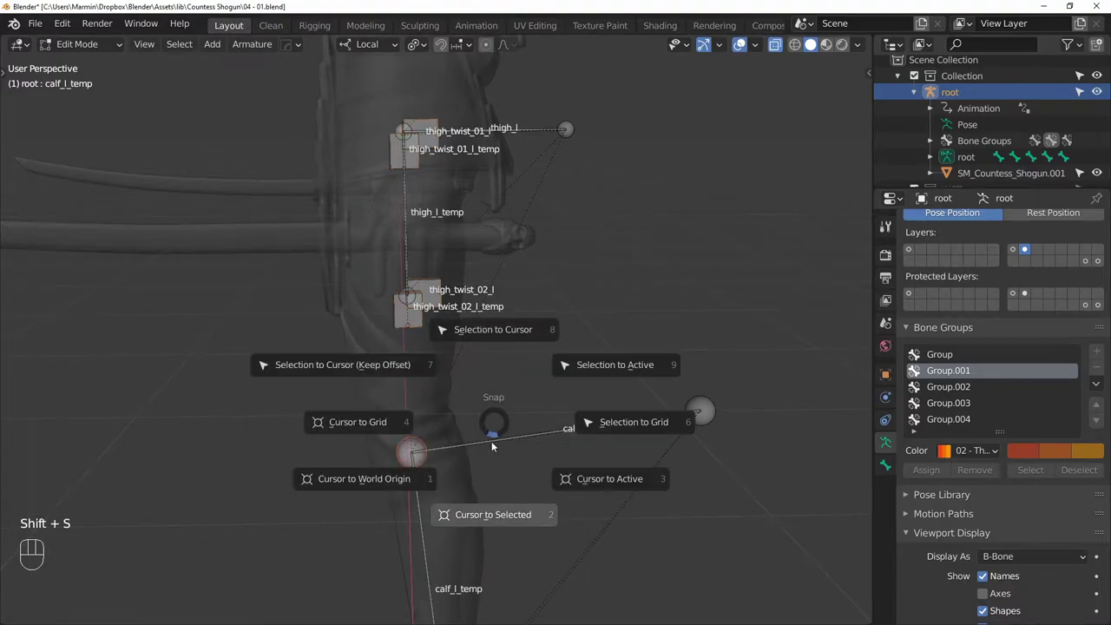
{"action": "left_click", "coordinate": [472, 513]}
{"action": "left_click", "coordinate": [398, 300]}
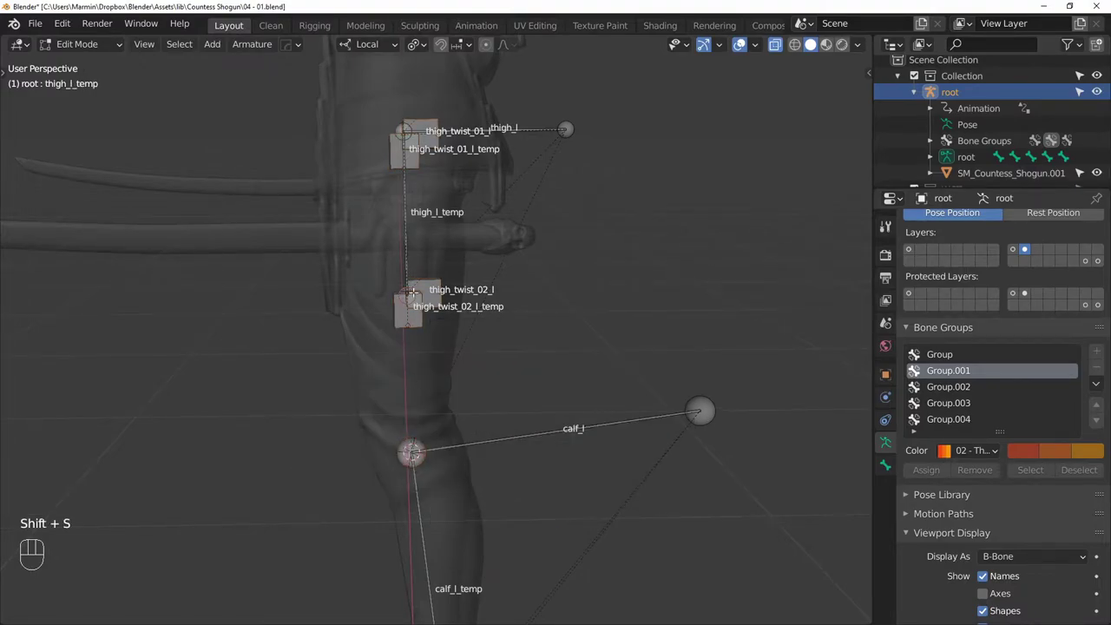
{"action": "key", "text": "shift+s"}
{"action": "left_click", "coordinate": [450, 217]}
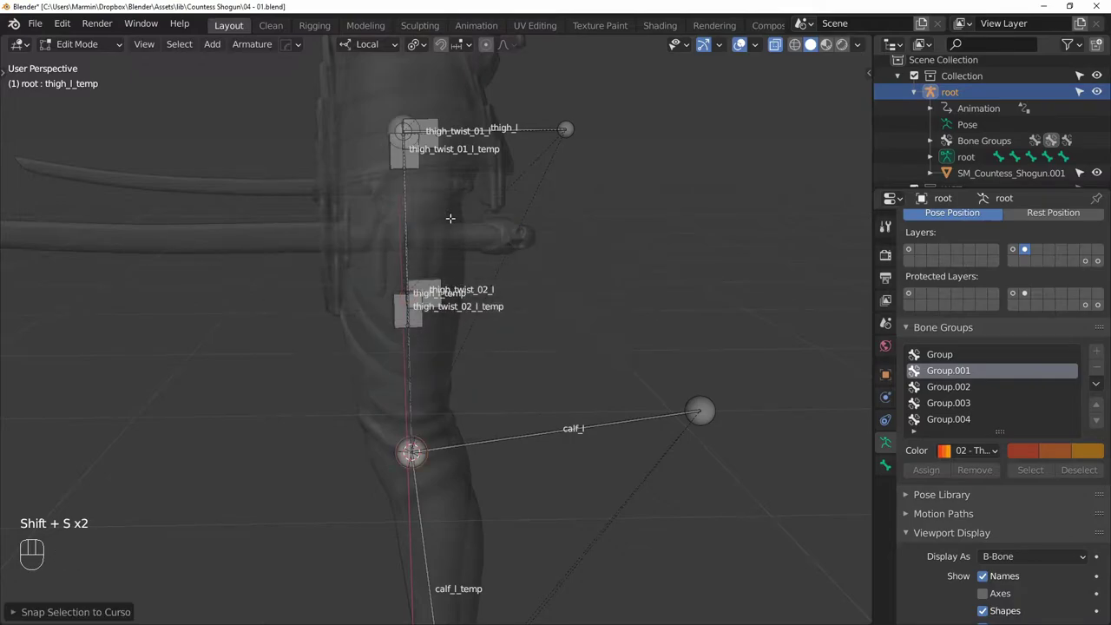
{"action": "left_click", "coordinate": [412, 366]}
{"action": "key", "text": "g"}
{"action": "right_click", "coordinate": [427, 362]}
Snap the head of foot_l_temp to the tail of calf_l_temp at the ankle, using the 3D cursor
{"action": "scroll", "coordinate": [427, 362], "scroll_direction": "down", "scroll_amount": 10, "text": "shift"}
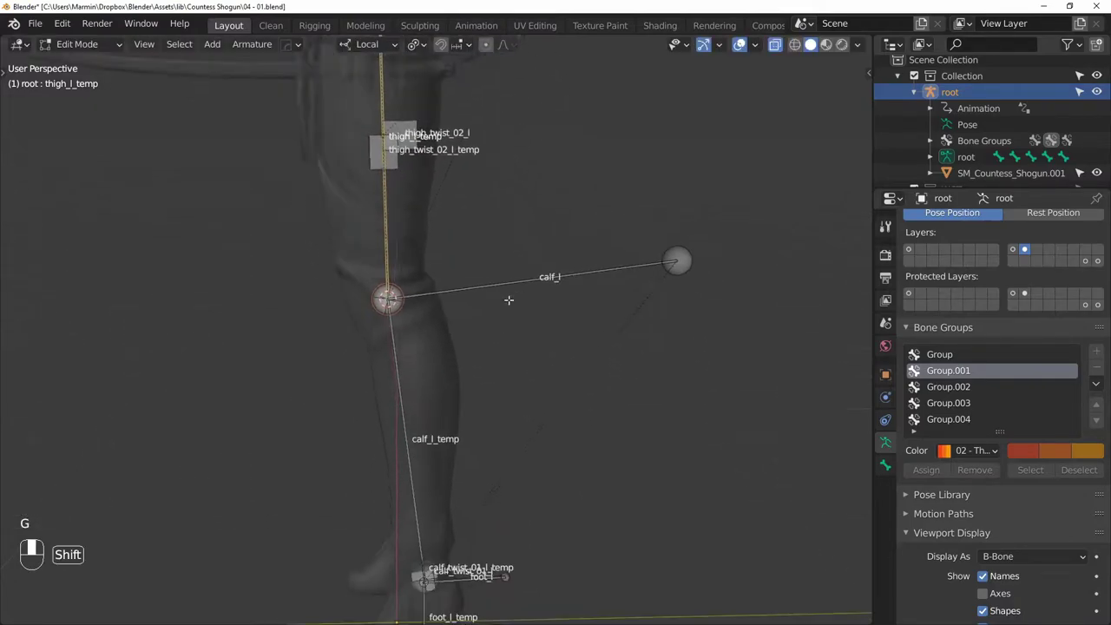
{"action": "scroll", "coordinate": [398, 327], "scroll_direction": "up", "scroll_amount": 2, "text": "shift"}
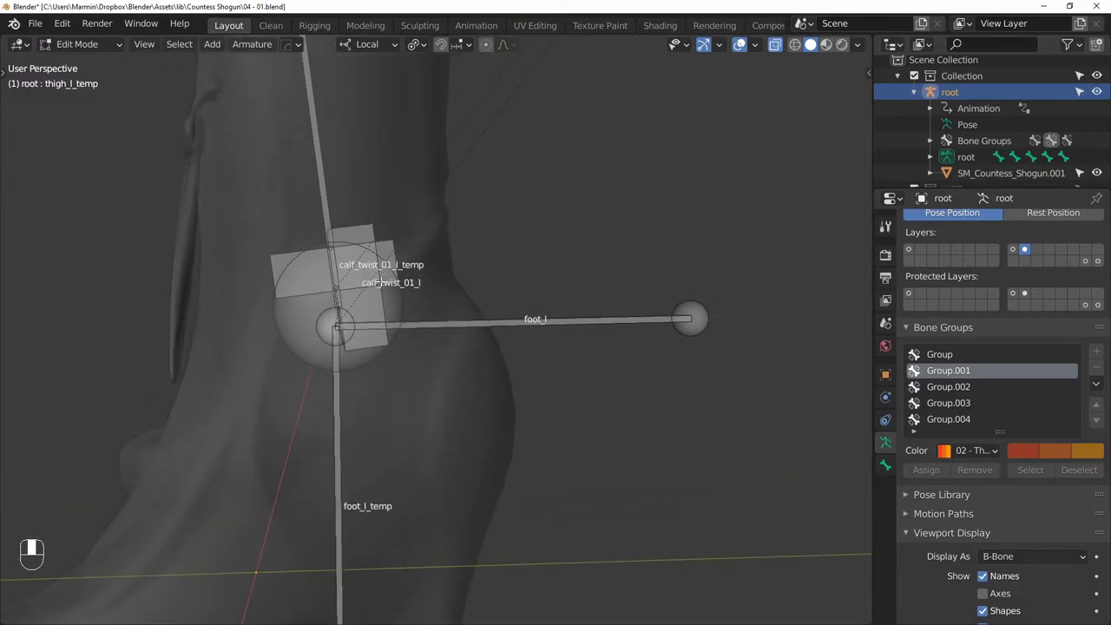
{"action": "left_click", "coordinate": [401, 310]}
{"action": "key", "text": "shift+s"}
{"action": "left_click", "coordinate": [400, 400]}
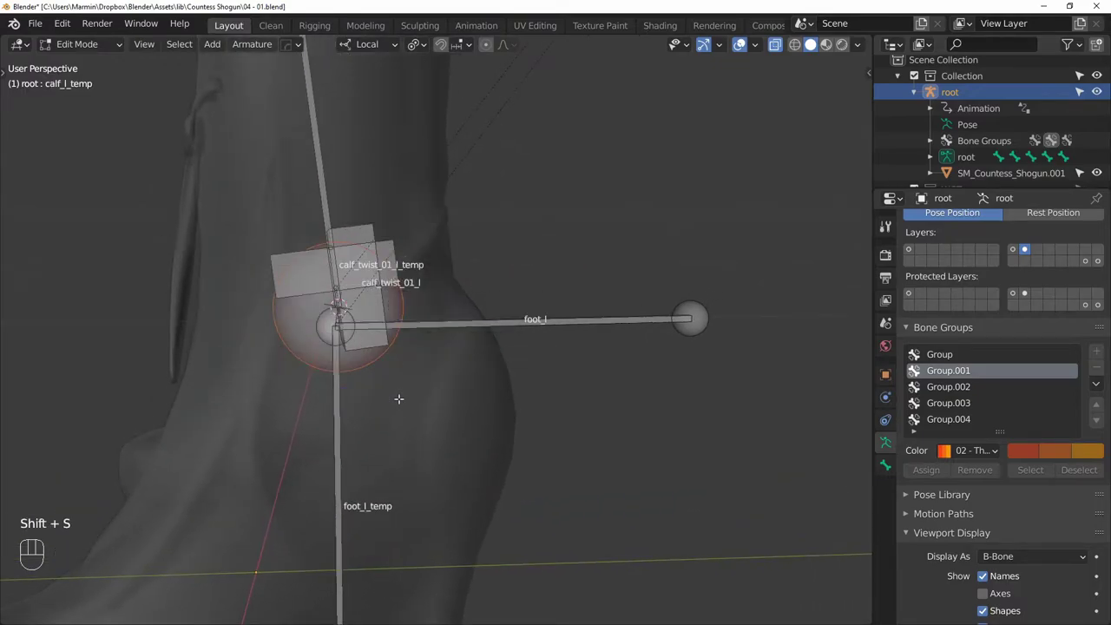
{"action": "left_click", "coordinate": [339, 435]}
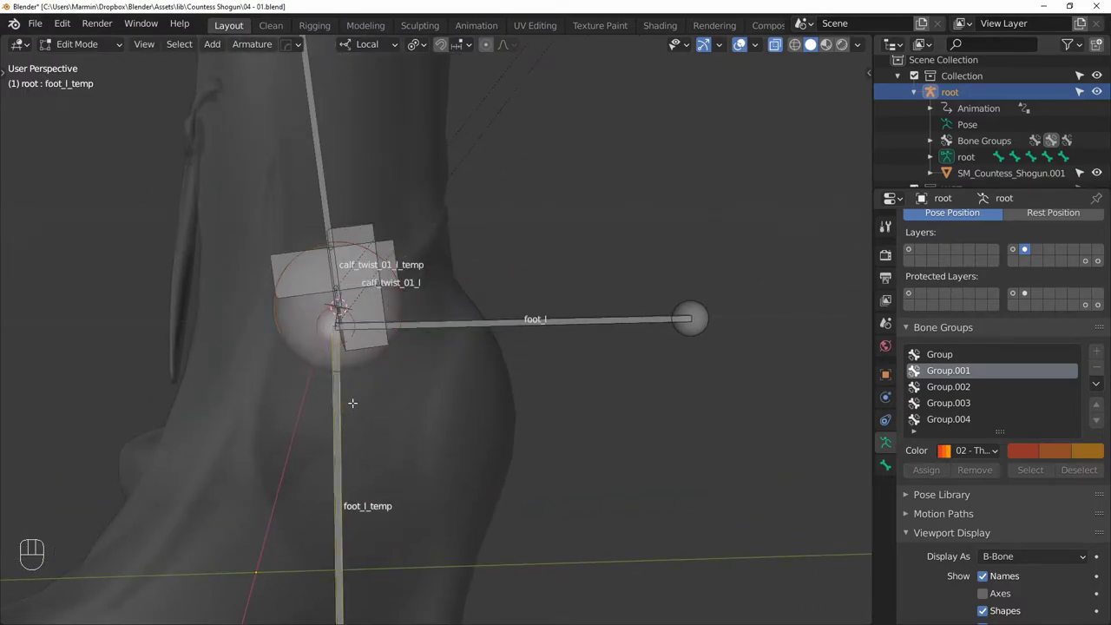
{"action": "key", "text": "shift+s"}
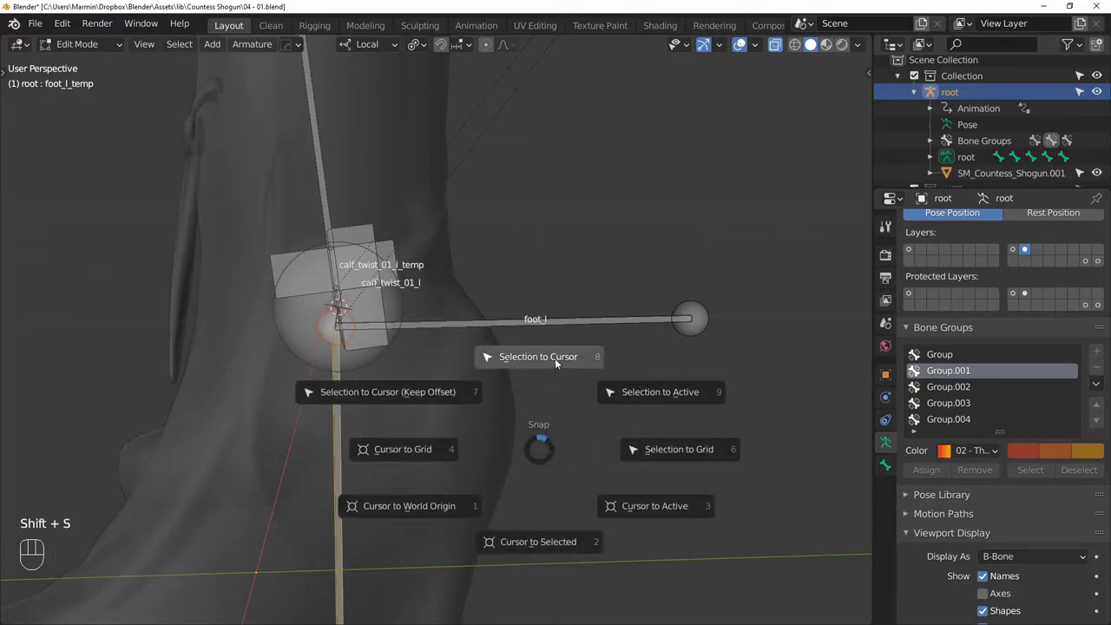
{"action": "left_click", "coordinate": [555, 357]}
{"action": "left_click", "coordinate": [474, 374]}
Hide the bone names in the viewport and rename thigh_l_temp as "MCH-thigh driver_l"
{"action": "scroll", "coordinate": [452, 385], "scroll_direction": "down", "scroll_amount": 2}
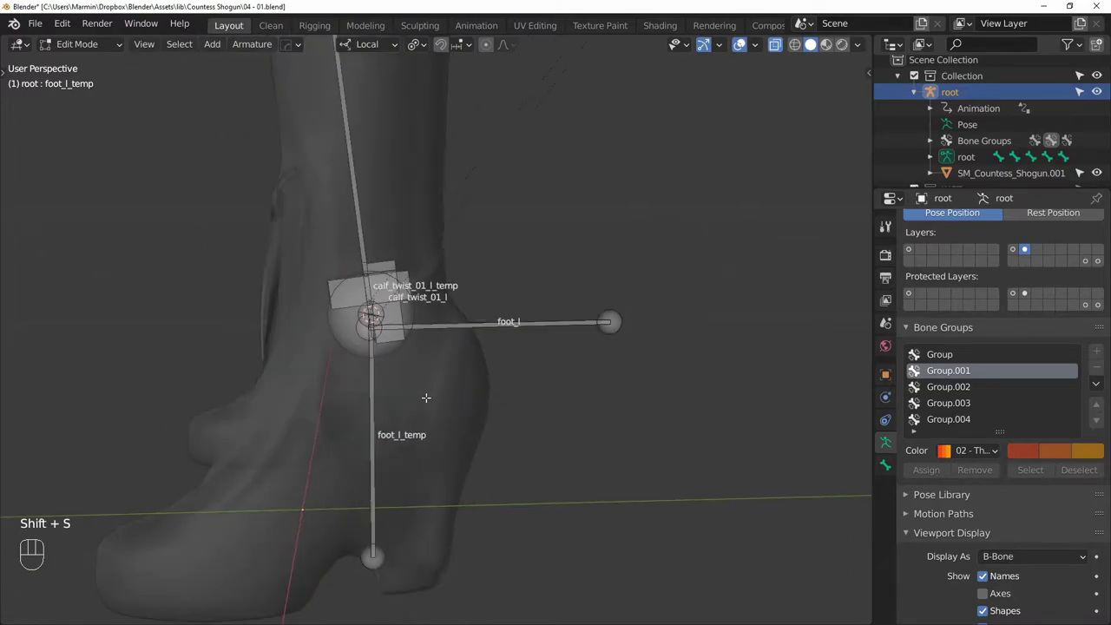
{"action": "middle_click_drag", "start_coordinate": [426, 397], "coordinate": [494, 402]}
{"action": "scroll", "coordinate": [447, 394], "scroll_direction": "down", "scroll_amount": 4}
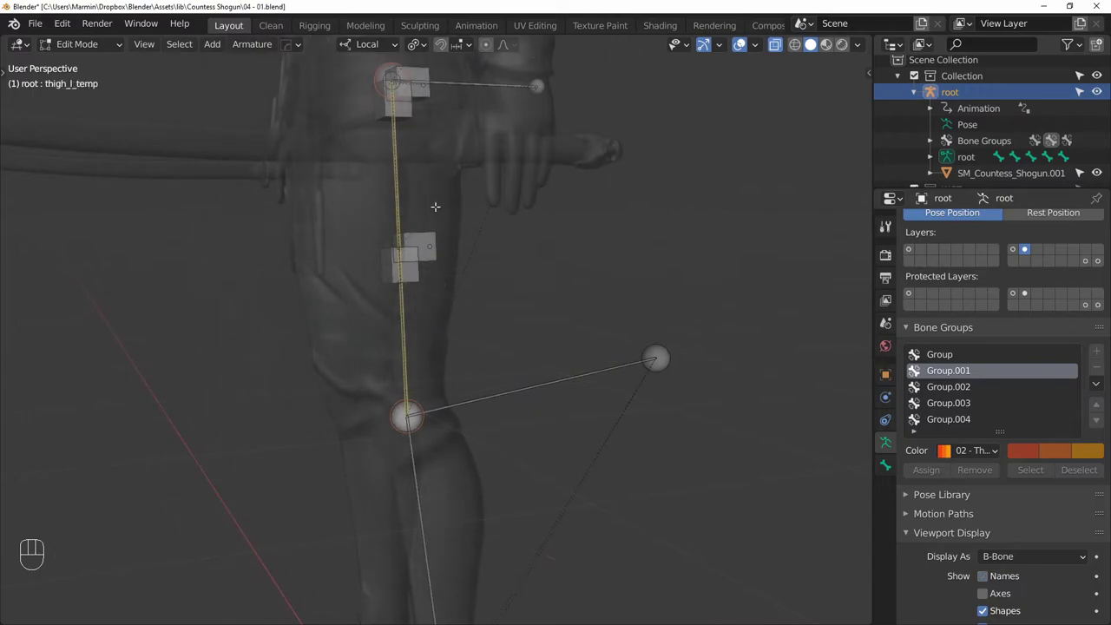
{"action": "key", "text": "F2"}
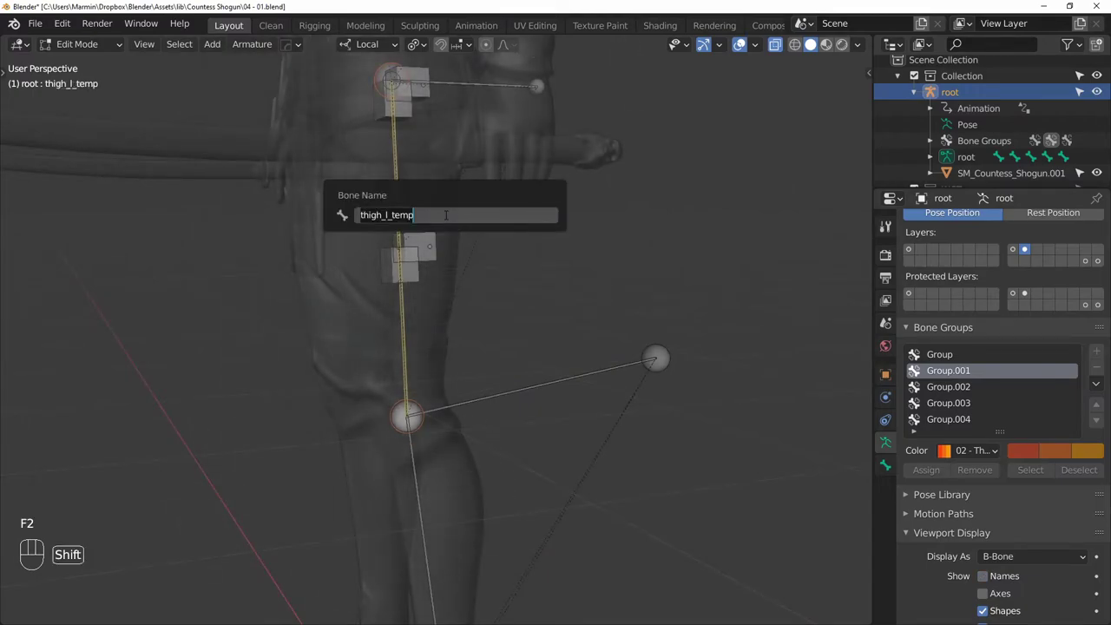
{"action": "type", "text": "MCH-thigh driver"}
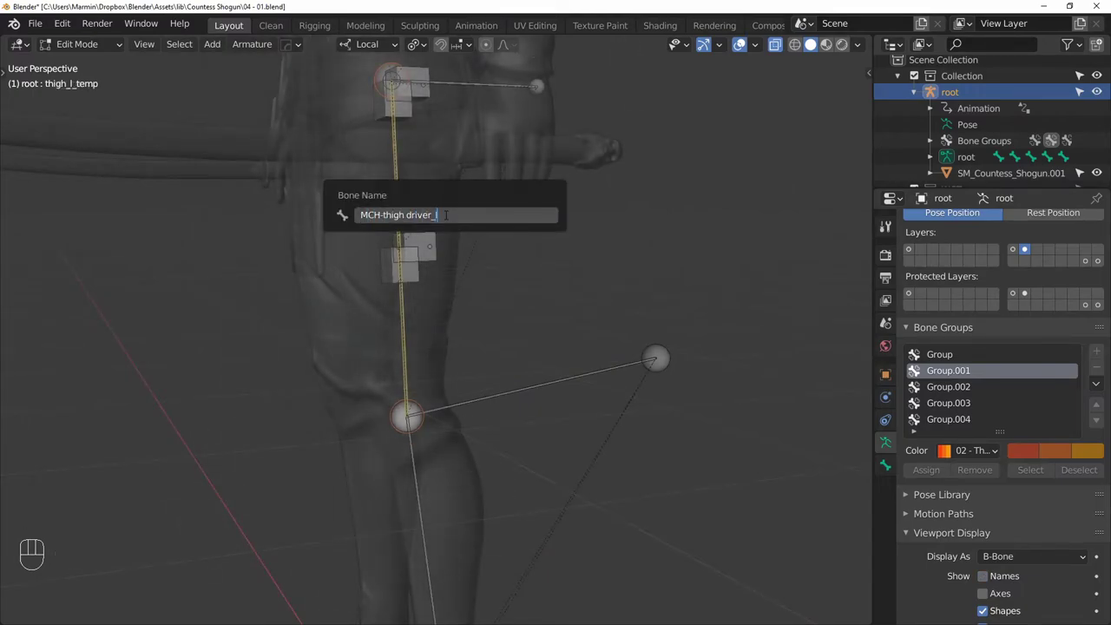
{"action": "key", "text": "Return"}
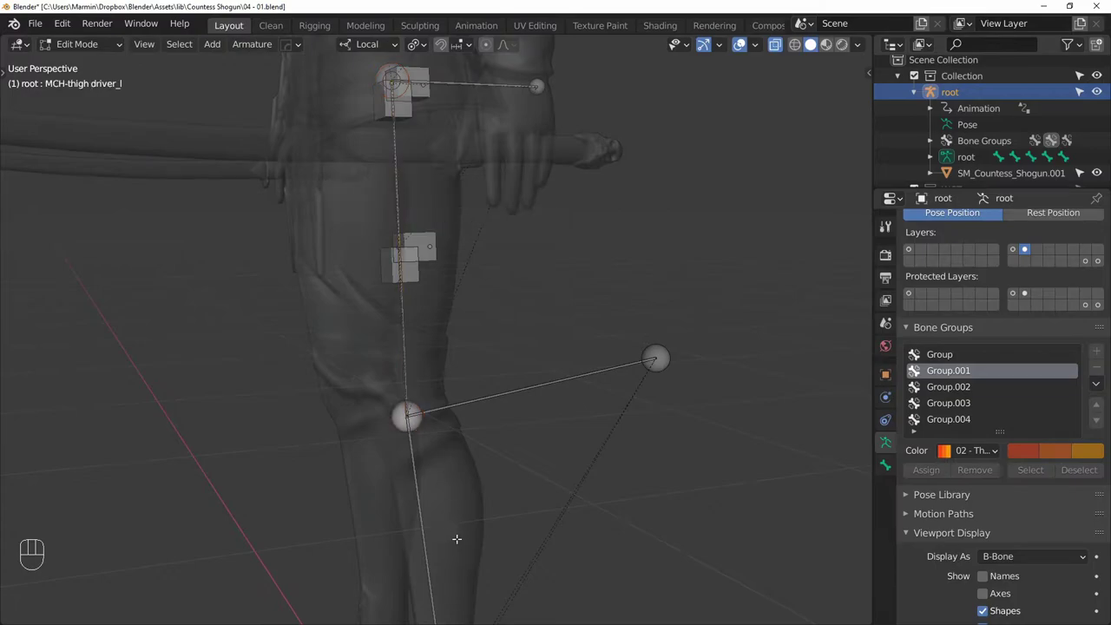
Rename the calf_l_temp bone as "MCH-calf driver_l"
{"action": "middle_click_drag", "start_coordinate": [457, 536], "coordinate": [402, 262], "text": "shift"}
{"action": "left_click", "coordinate": [414, 259]}
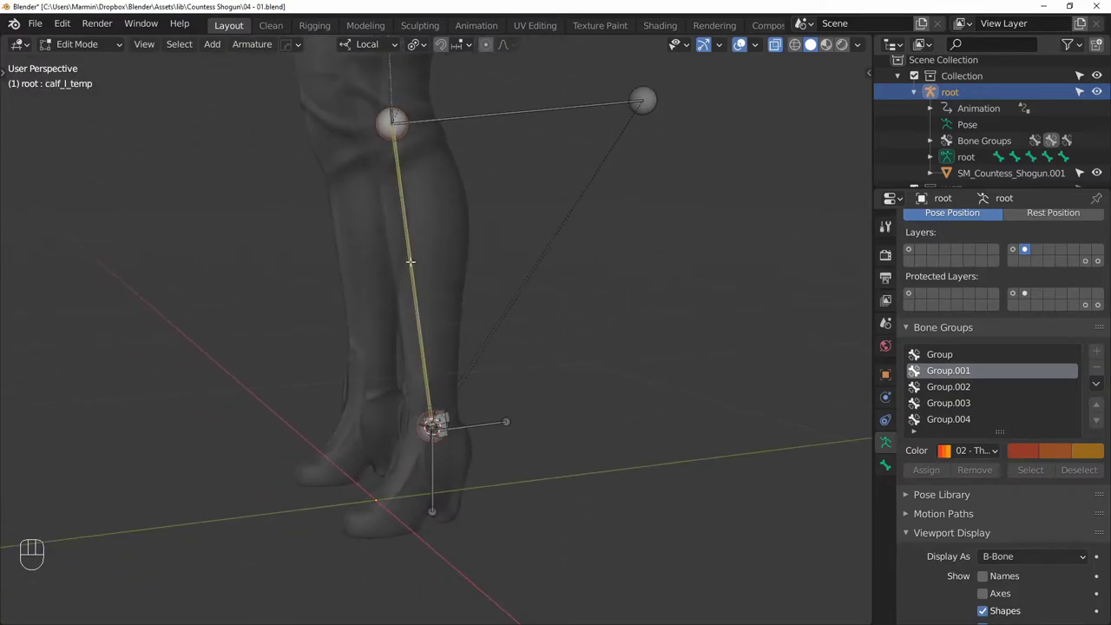
{"action": "key", "text": "F2"}
{"action": "type", "text": "MCH-calf driver_"}
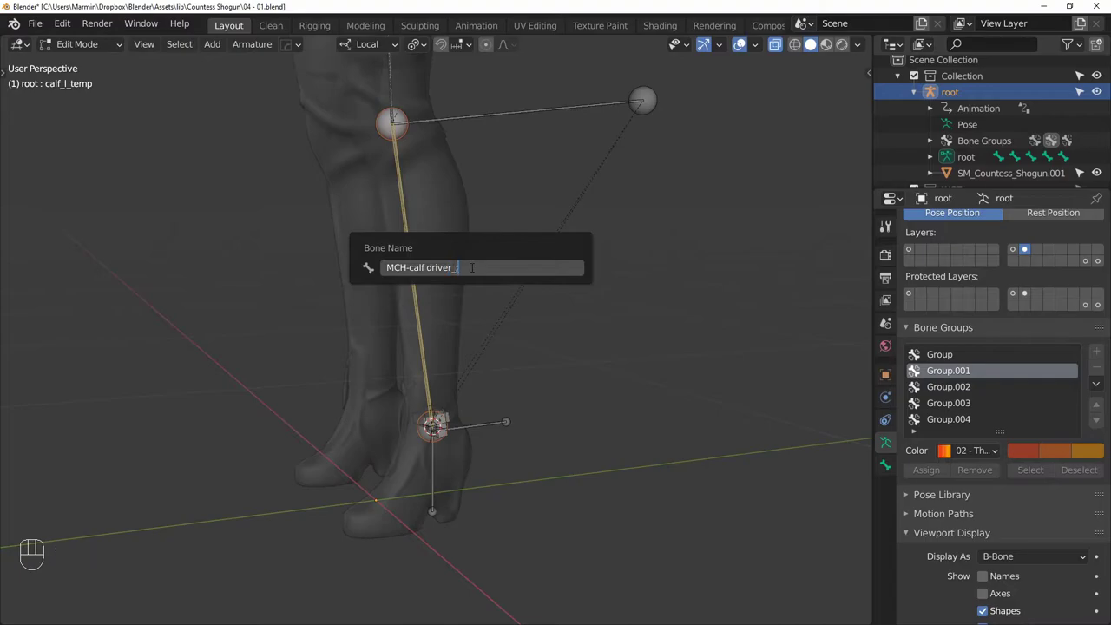
{"action": "type", "text": "l"}
{"action": "key", "text": "Return"}
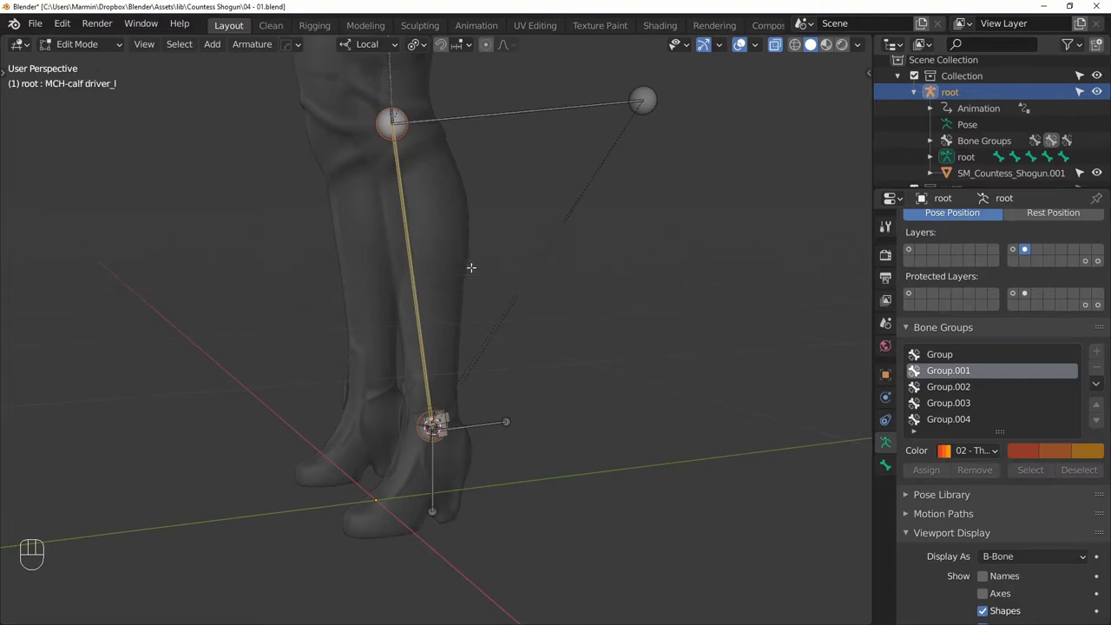
Rename the foot_l_temp bone as "MCH-foot driver_l"
{"action": "left_click", "coordinate": [433, 464]}
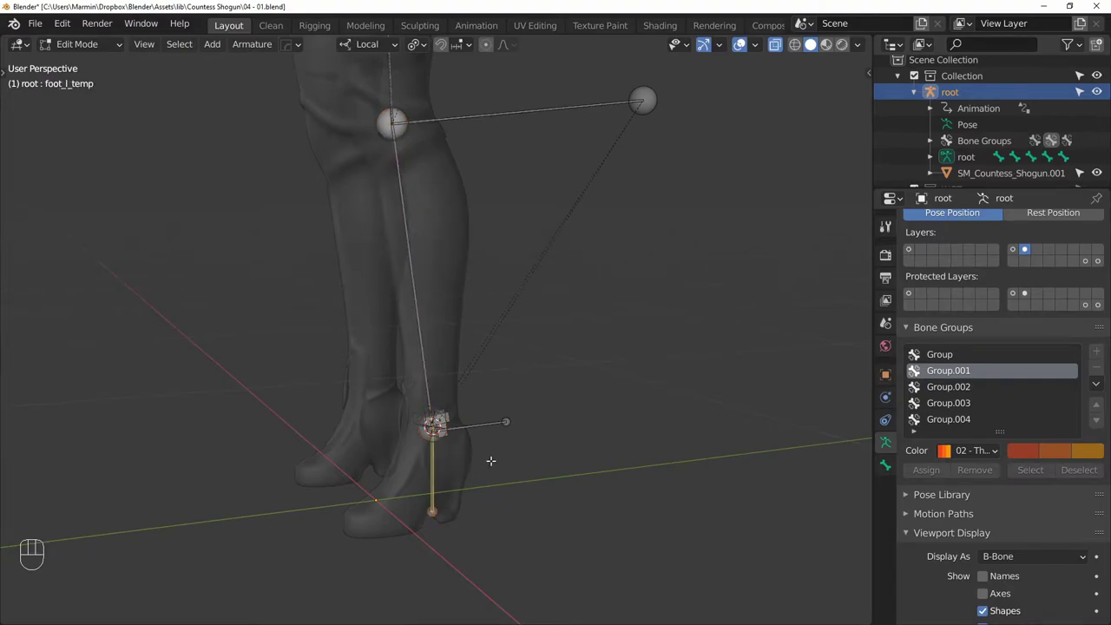
{"action": "key", "text": "F2"}
{"action": "type", "text": "MCH-f"}
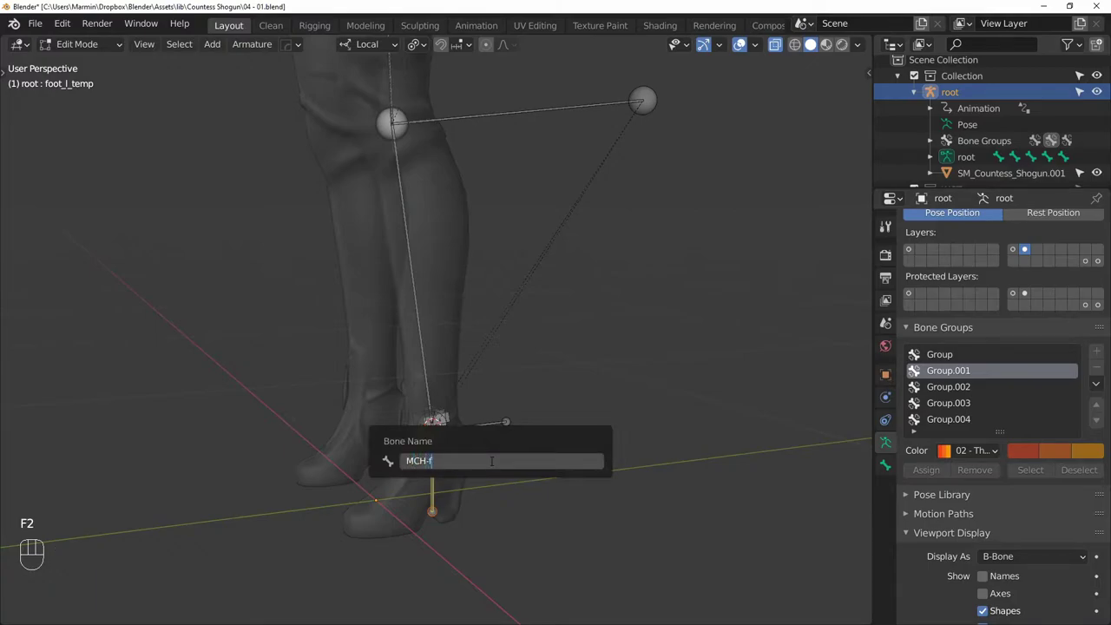
{"action": "type", "text": "oot driver_l"}
{"action": "key", "text": "Return"}
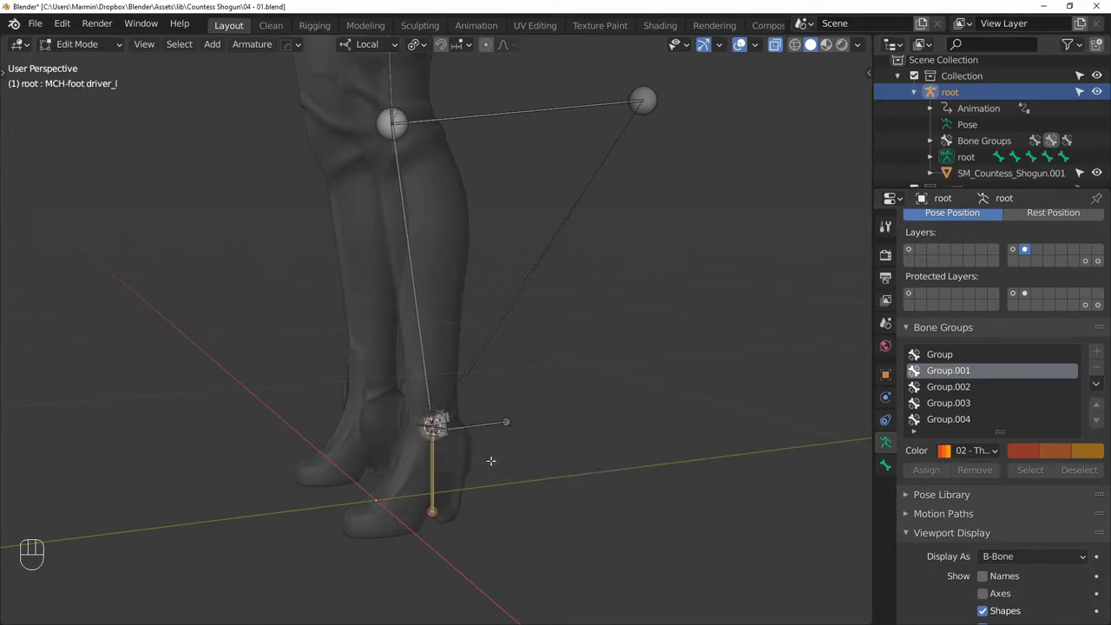
Duplicate the thigh, calf and foot driver bones in place and enlarge the B-Bone display thickness of the copies
{"action": "middle_click_drag", "start_coordinate": [443, 197], "coordinate": [471, 275], "text": "shift"}
{"action": "left_click", "coordinate": [403, 140], "text": "shift"}
{"action": "left_click", "coordinate": [415, 271], "text": "shift"}
{"action": "scroll", "coordinate": [456, 231], "scroll_direction": "down", "scroll_amount": 1}
{"action": "key", "text": "shift+d"}
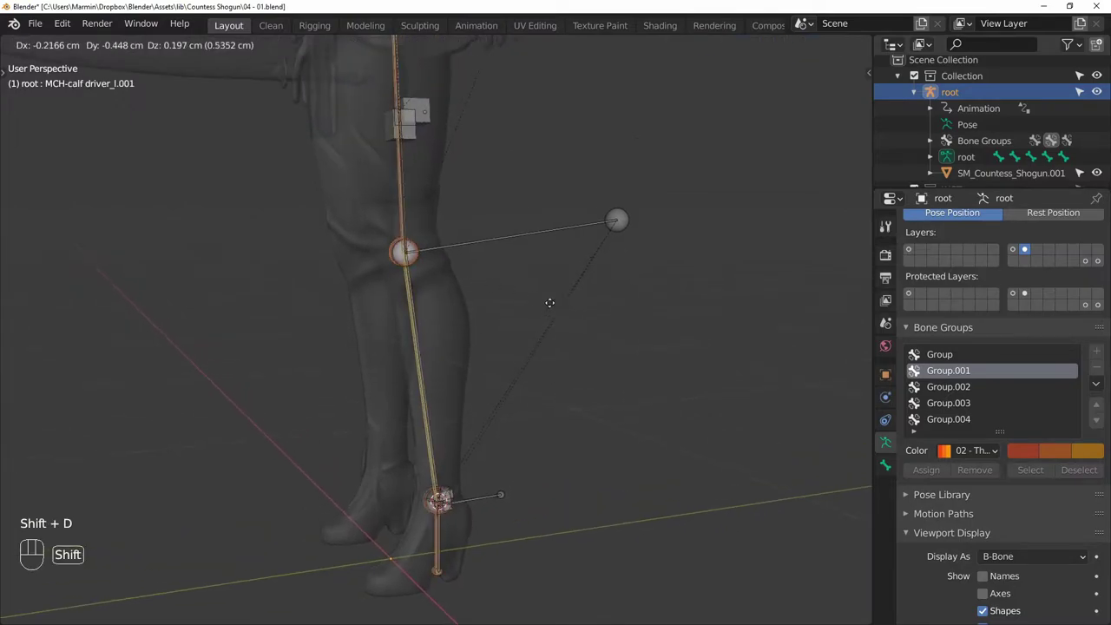
{"action": "right_click", "coordinate": [514, 279]}
{"action": "key", "text": "ctrl+alt+s"}
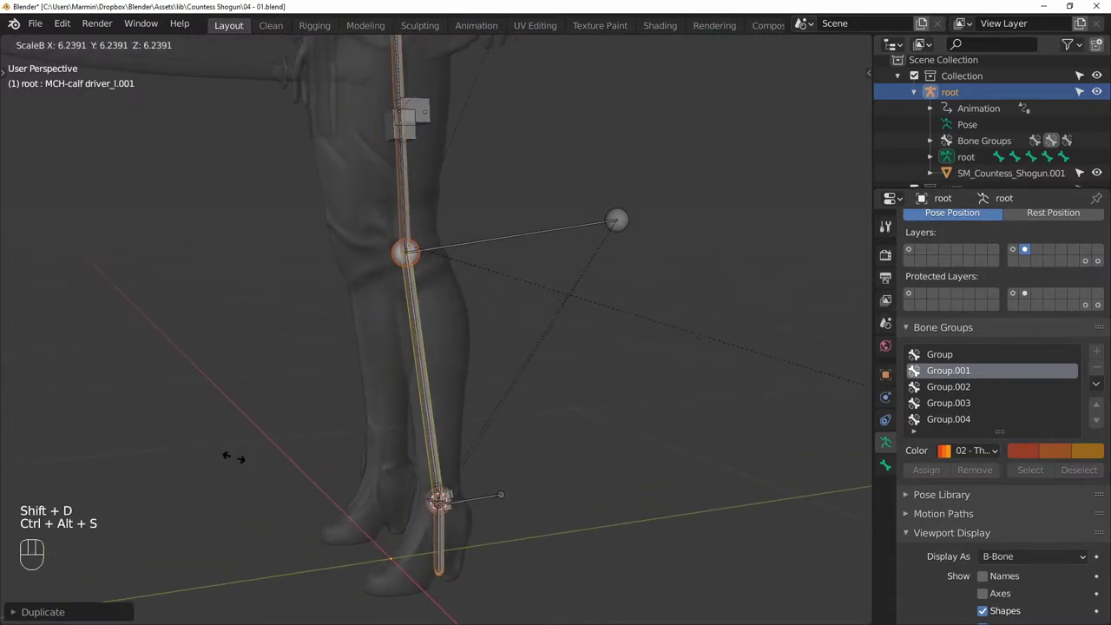
{"action": "left_click", "coordinate": [432, 387]}
Rename the duplicated thigh driver bone as "FK thigh ctrl_l"
{"action": "left_click", "coordinate": [412, 206]}
{"action": "key", "text": "F2"}
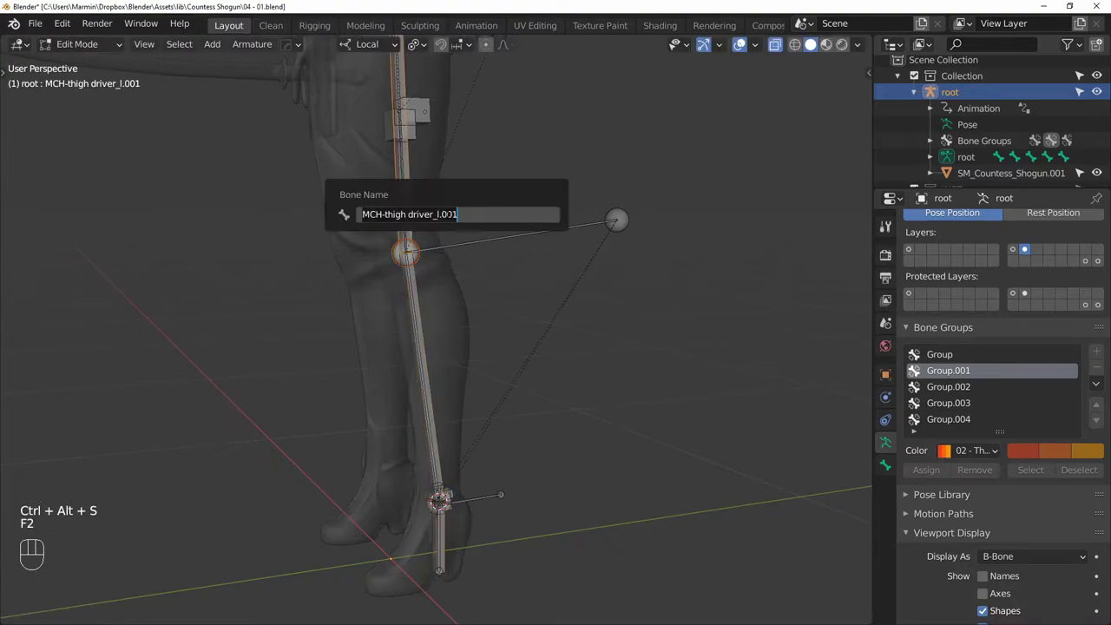
{"action": "type", "text": "FK thigh ctrl_"}
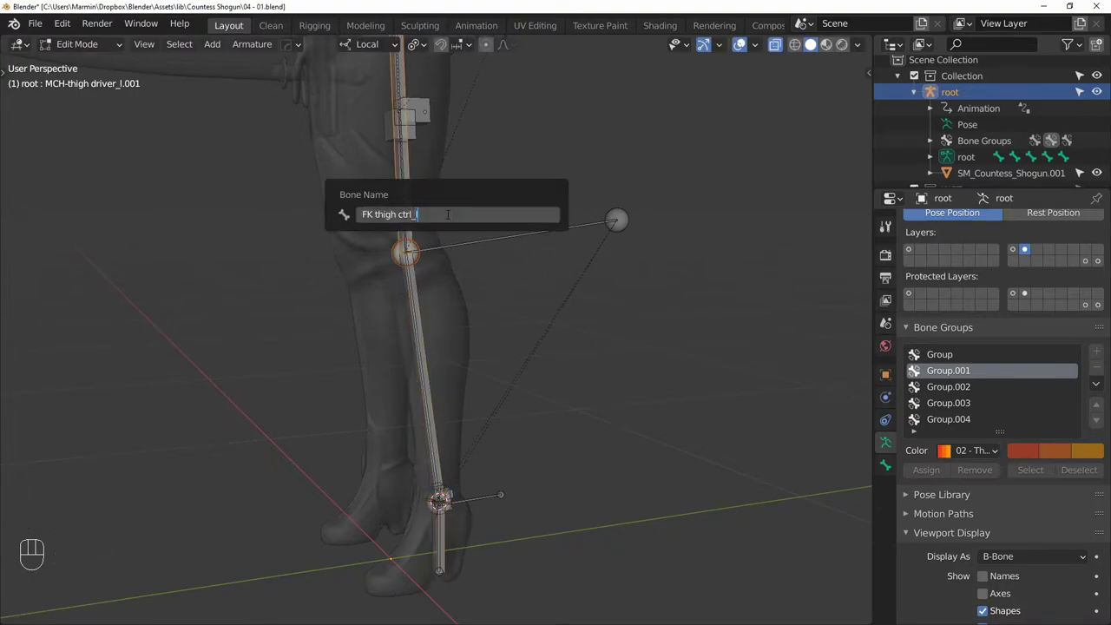
{"action": "type", "text": "l"}
{"action": "key", "text": "Return"}
Rename the duplicated calf driver bone as "FK calf ctrl_l"
{"action": "left_click", "coordinate": [434, 334]}
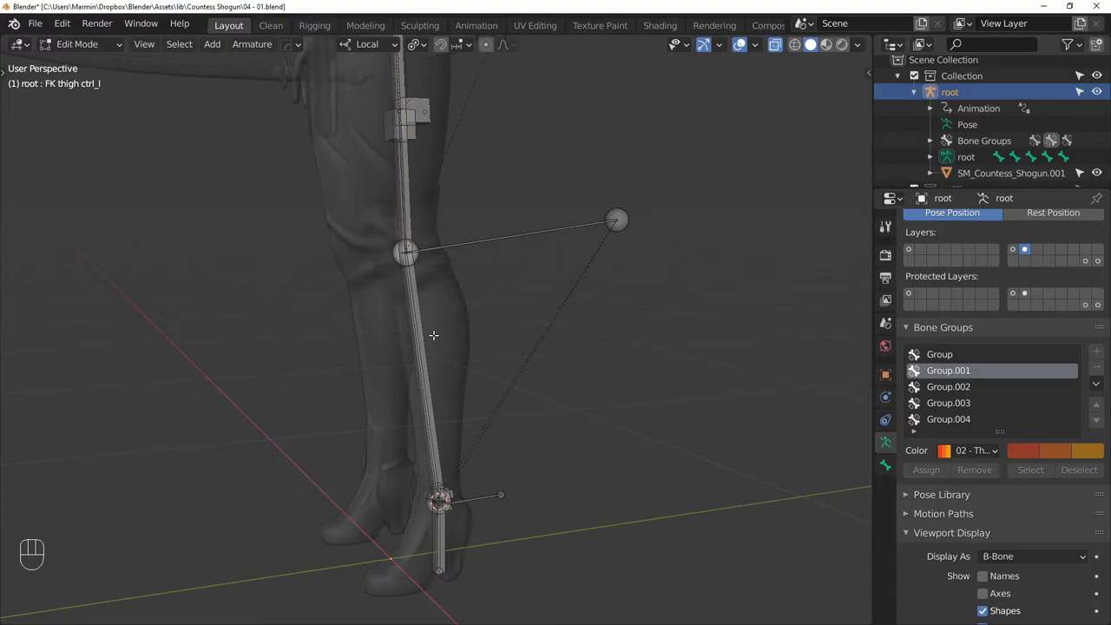
{"action": "left_click", "coordinate": [428, 345]}
{"action": "key", "text": "F2"}
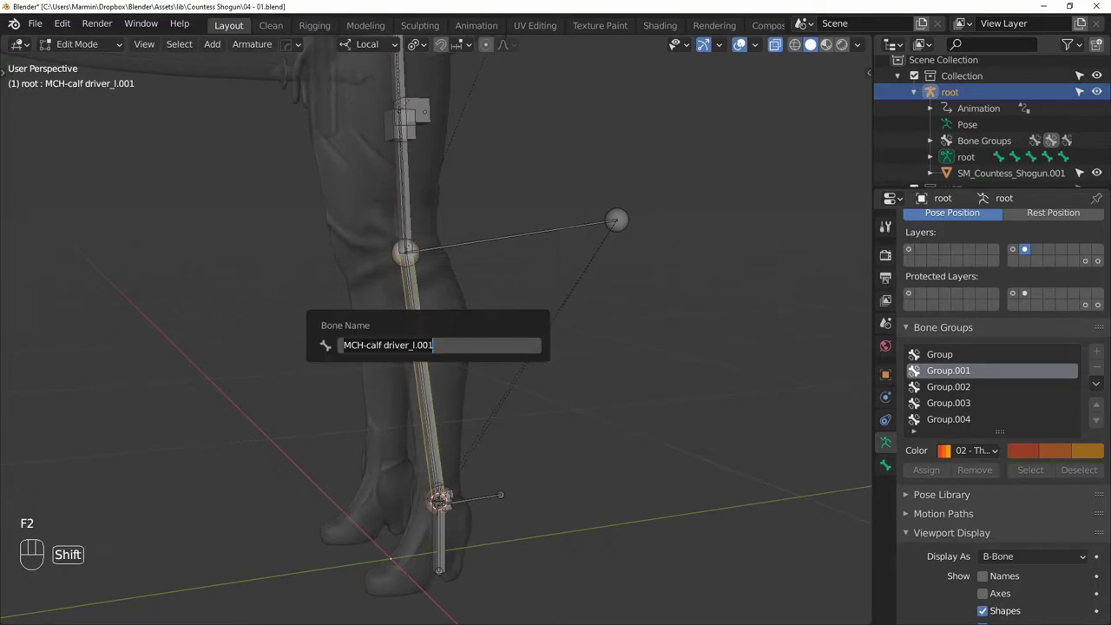
{"action": "key", "text": "BackSpace"}
{"action": "type", "text": "FK calf ctrl_l"}
{"action": "key", "text": "Return"}
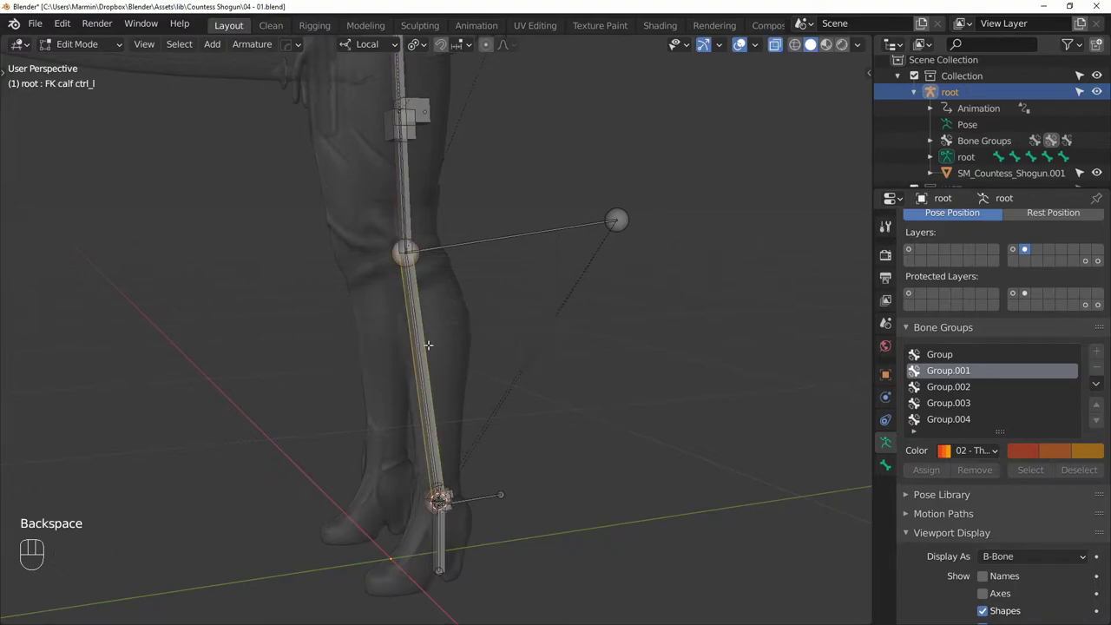
Rename the duplicated foot driver bone as "FK foot ctrl_l"
{"action": "left_click", "coordinate": [429, 566]}
{"action": "key", "text": "F2"}
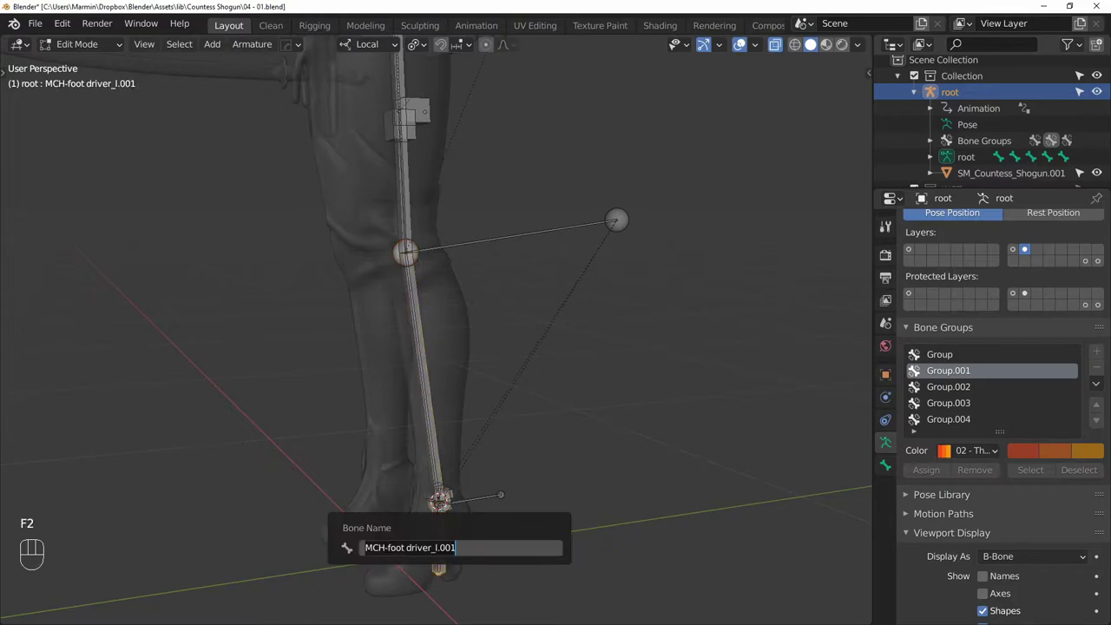
{"action": "type", "text": "FK foot ctrl_"}
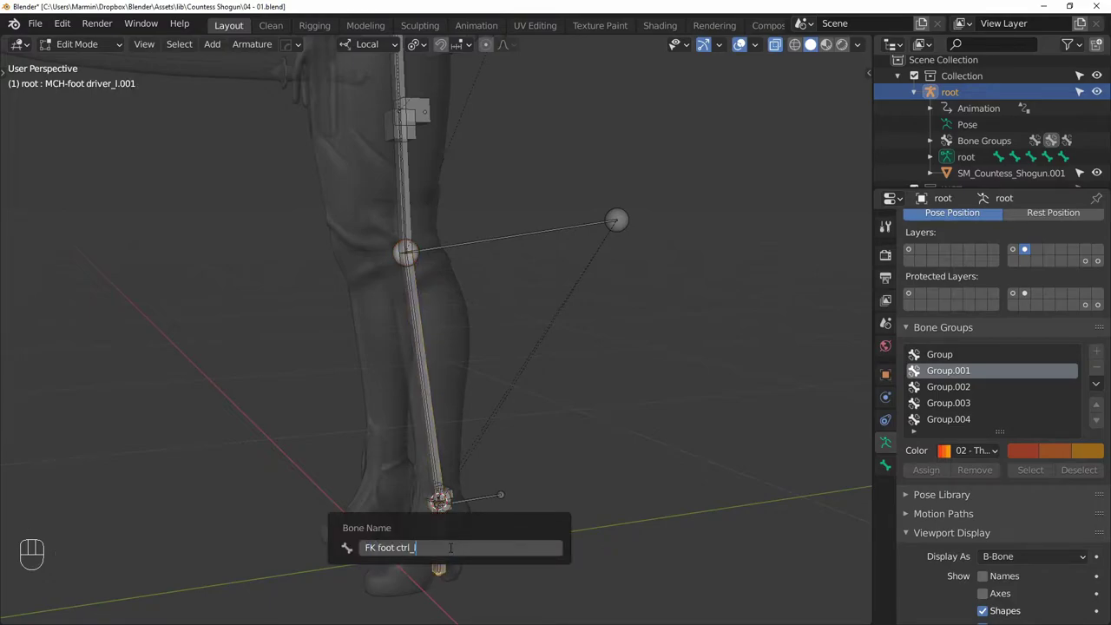
{"action": "type", "text": "l"}
{"action": "key", "text": "Return"}
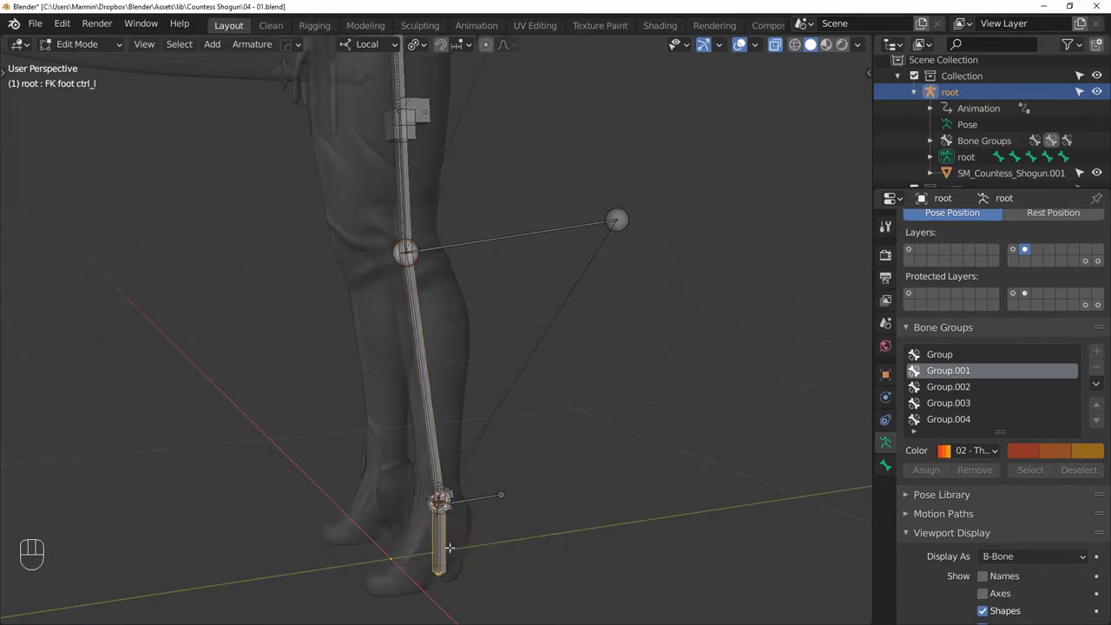
Duplicate the three FK control bones in place and scale the copies' B-Bone display thickness up about 2.4 times
{"action": "left_click", "coordinate": [428, 379], "text": "shift"}
{"action": "left_click", "coordinate": [415, 178], "text": "shift"}
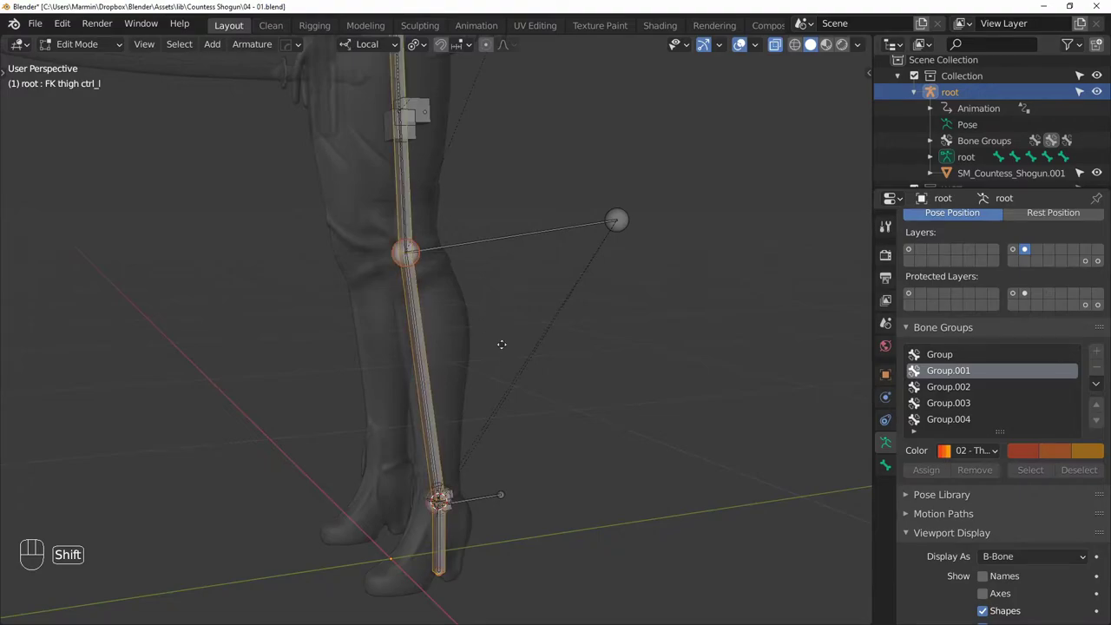
{"action": "key", "text": "shift+d"}
{"action": "right_click", "coordinate": [521, 331]}
{"action": "key", "text": "ctrl+alt+s"}
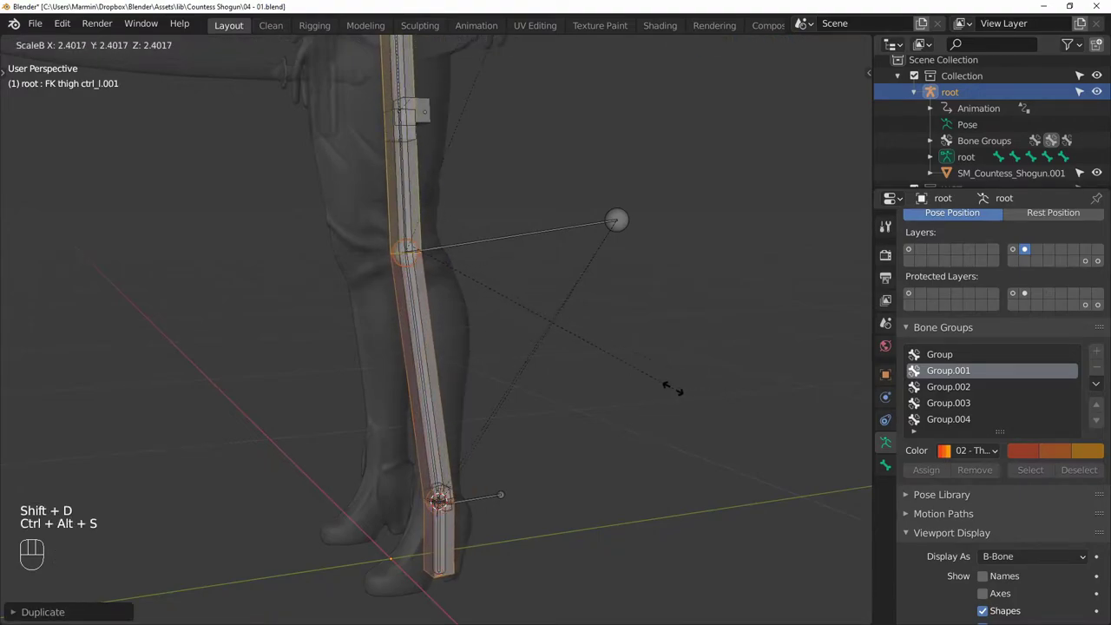
{"action": "left_click", "coordinate": [673, 389]}
{"action": "key", "text": "ctrl+z"}
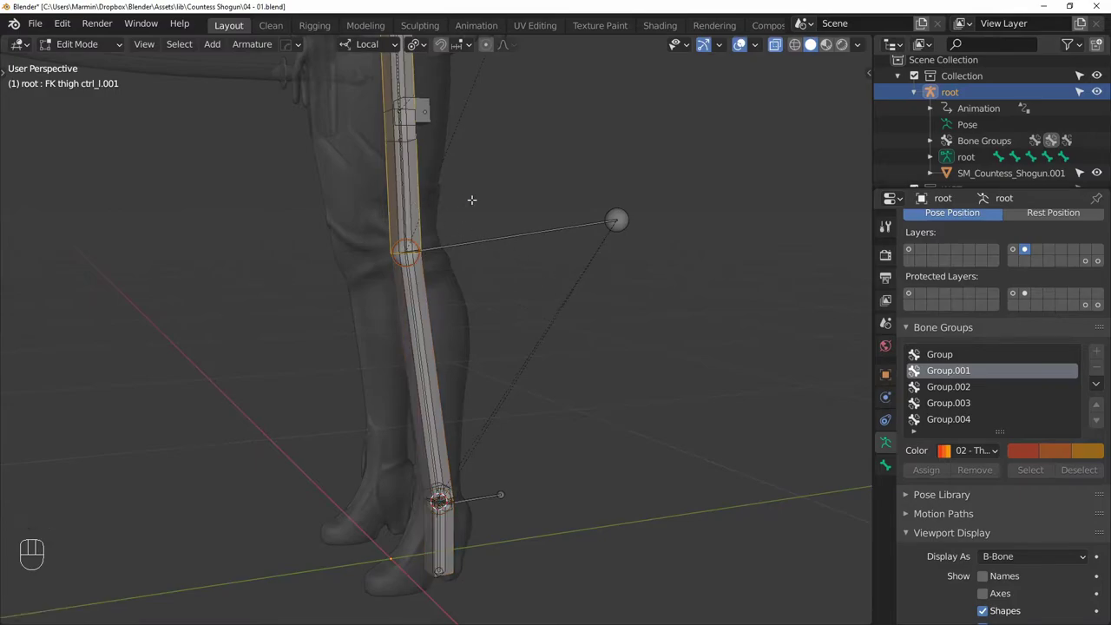
Rename the duplicated FK thigh bone as "MCH-IK thigh_l"
{"action": "key", "text": "F2"}
{"action": "type", "text": "MCH-IK thigh-l"}
{"action": "key", "text": "BackSpace"}
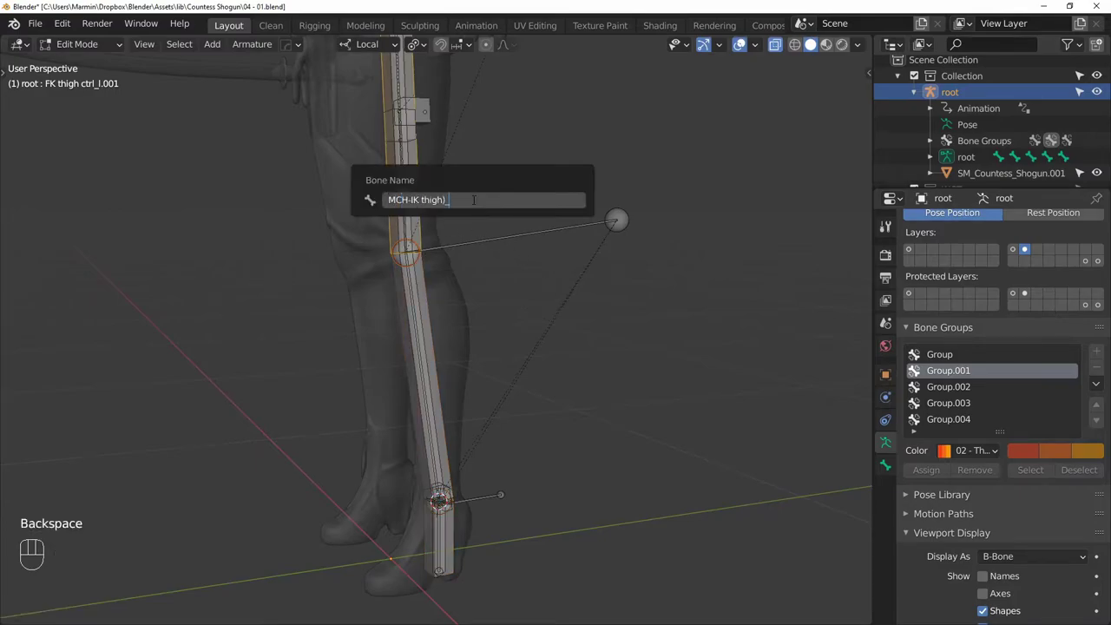
{"action": "key", "text": "shift+BackSpace"}
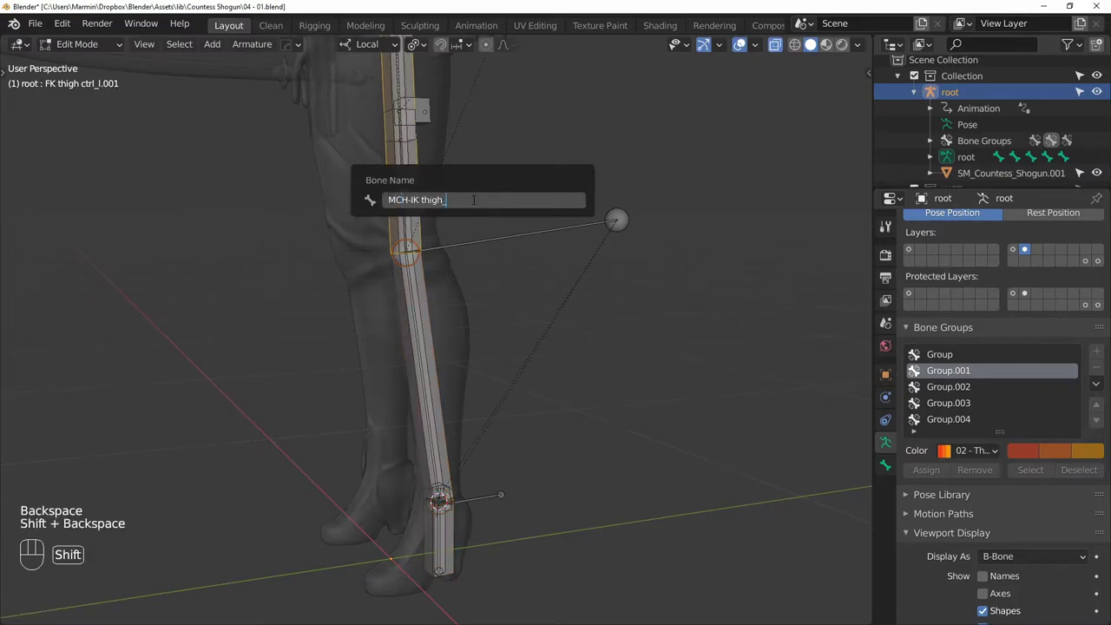
{"action": "type", "text": "_l"}
{"action": "key", "text": "Return"}
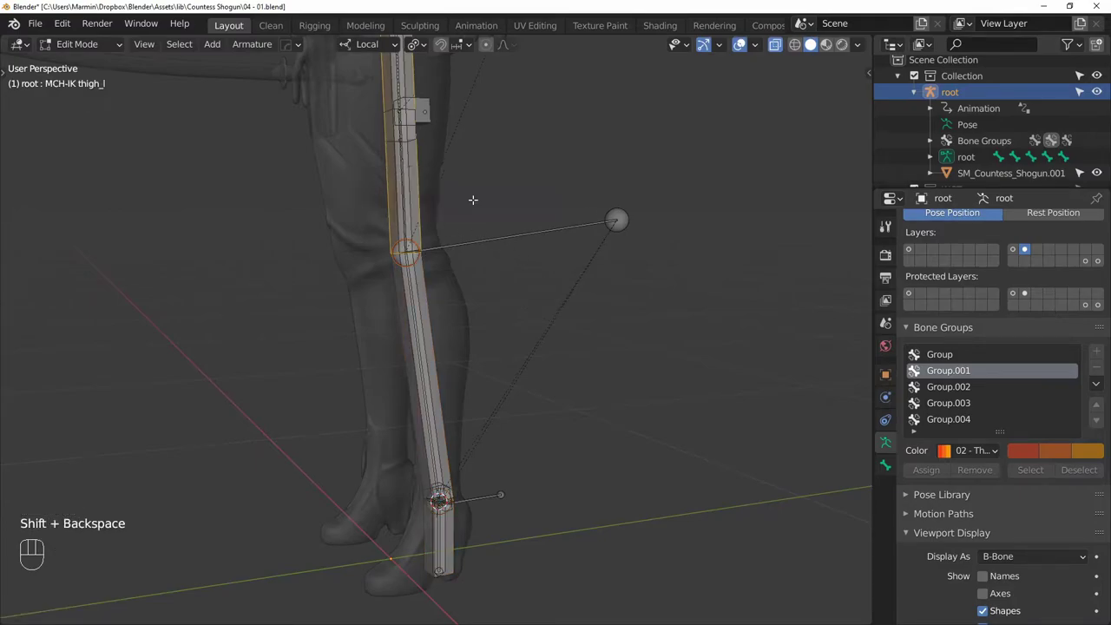
Rename the duplicated FK calf bone as "MCH-IK calf_l"
{"action": "left_click", "coordinate": [443, 339]}
{"action": "key", "text": "F2"}
{"action": "type", "text": "MCH-IK calf_l"}
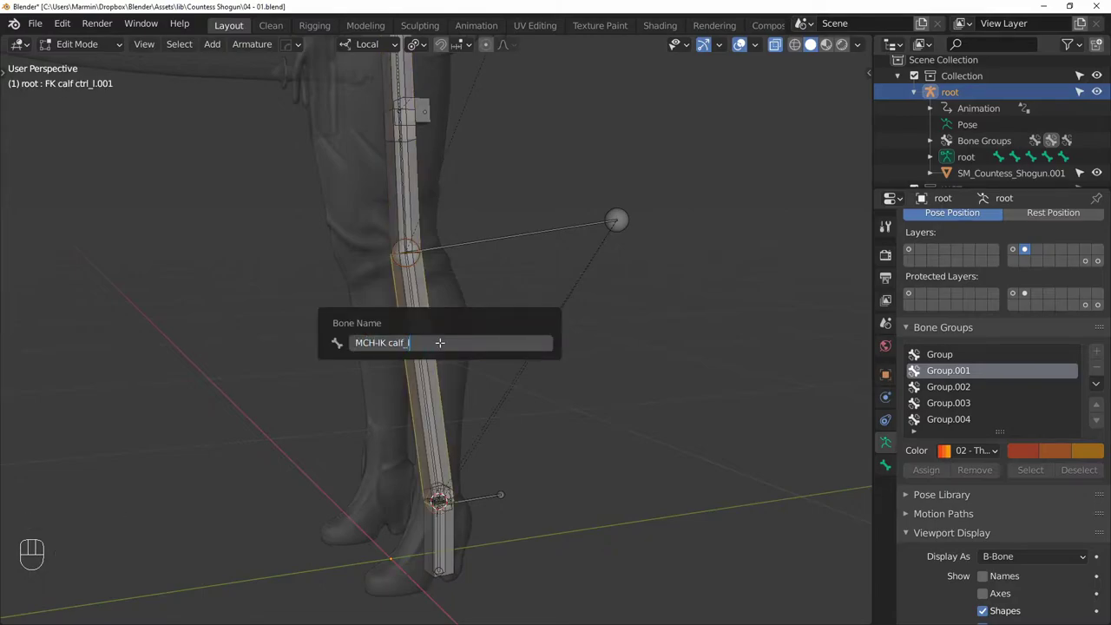
{"action": "key", "text": "Return"}
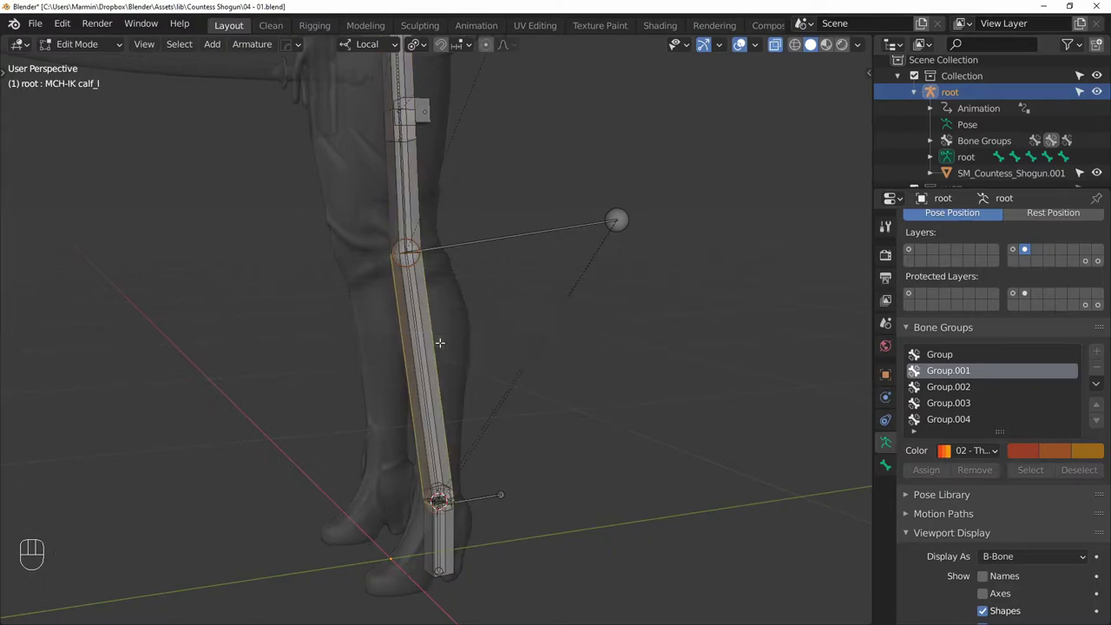
Rename the duplicated FK foot bone as "IK foot ctrl_l"
{"action": "left_click", "coordinate": [455, 548]}
{"action": "key", "text": "F2"}
{"action": "type", "text": "IK foot ctrl_"}
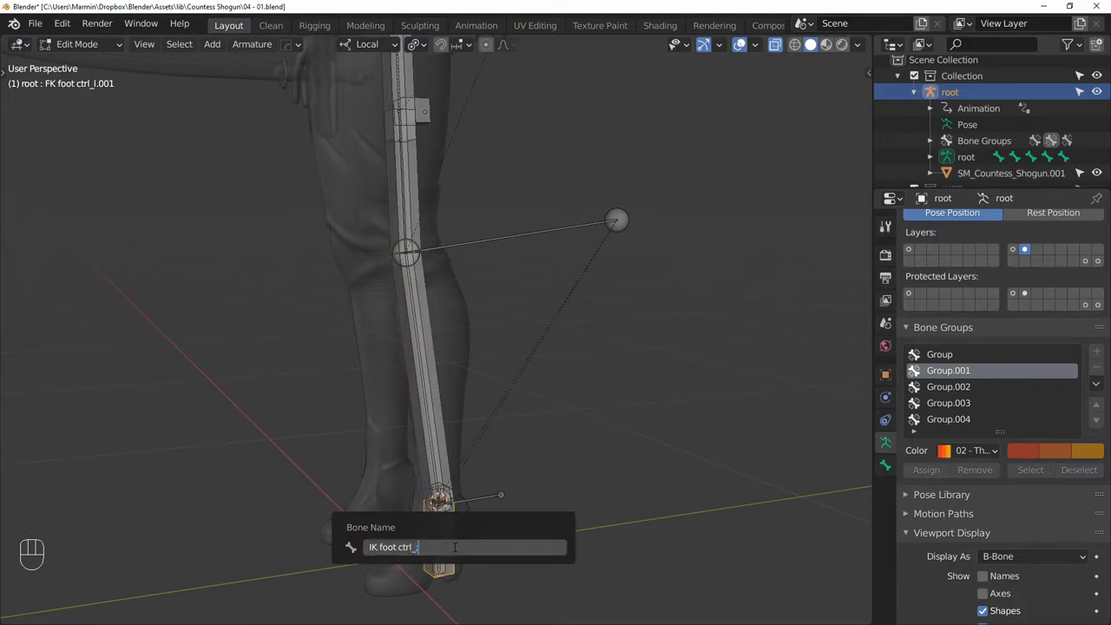
{"action": "type", "text": "l"}
{"action": "key", "text": "Return"}
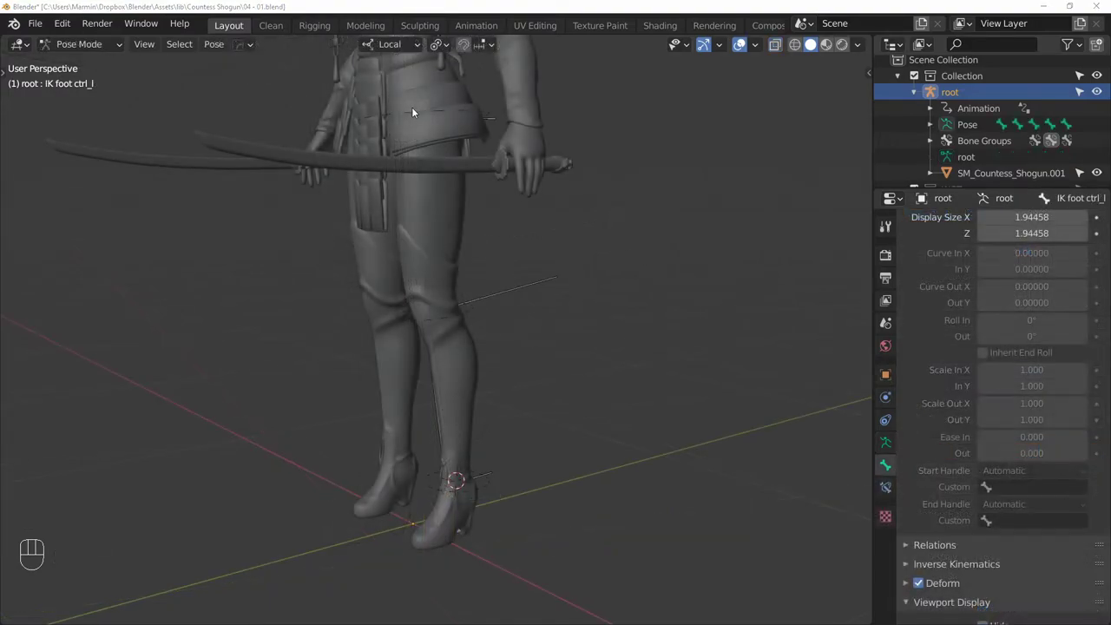
Test-rotate the FK thigh, calf and foot controls of the left leg in Pose Mode, and reset their rotations
{"action": "left_click", "coordinate": [412, 110]}
{"action": "middle_click_drag", "start_coordinate": [690, 283], "coordinate": [608, 285]}
{"action": "key", "text": "r"}
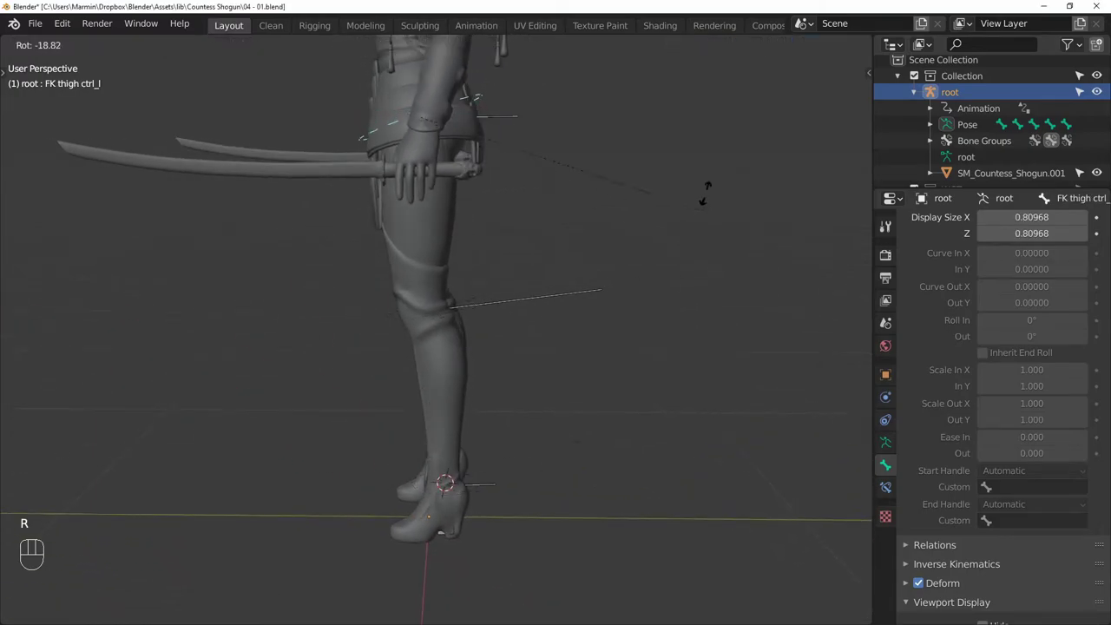
{"action": "left_click", "coordinate": [623, 211]}
{"action": "left_click", "coordinate": [549, 263]}
{"action": "key", "text": "r"}
{"action": "left_click", "coordinate": [687, 242]}
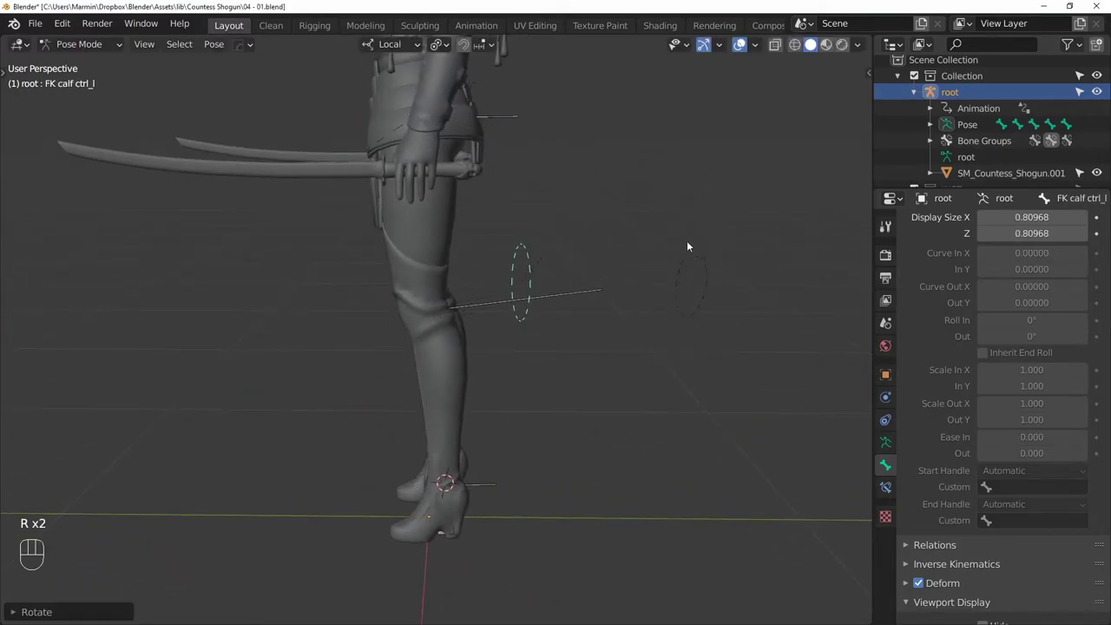
{"action": "left_click", "coordinate": [694, 264]}
{"action": "key", "text": "r"}
{"action": "left_click", "coordinate": [749, 258]}
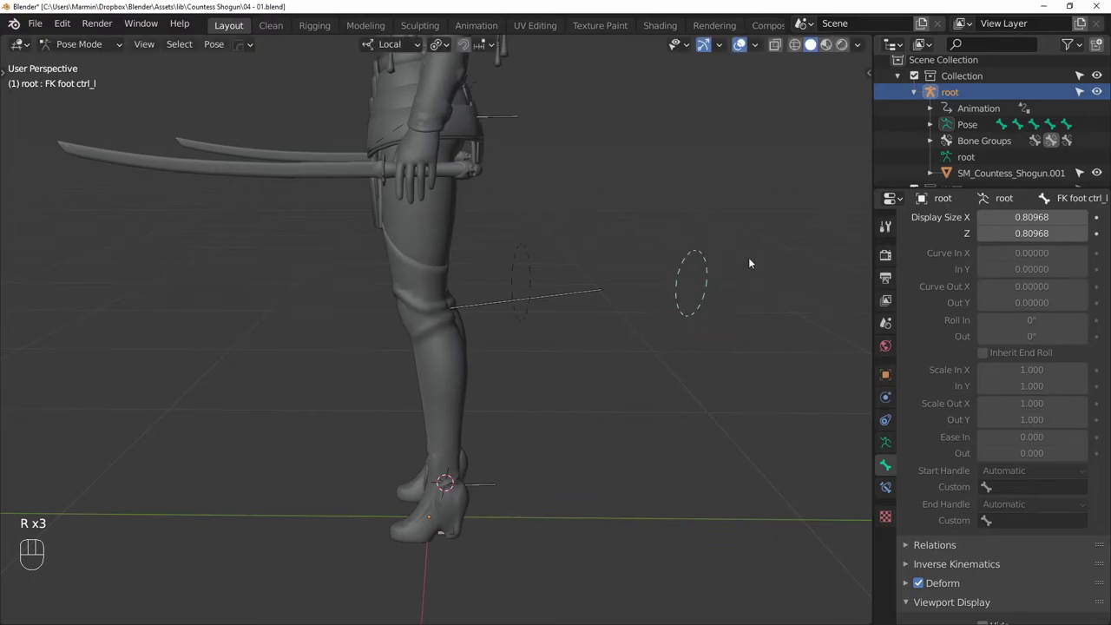
{"action": "key", "text": "a"}
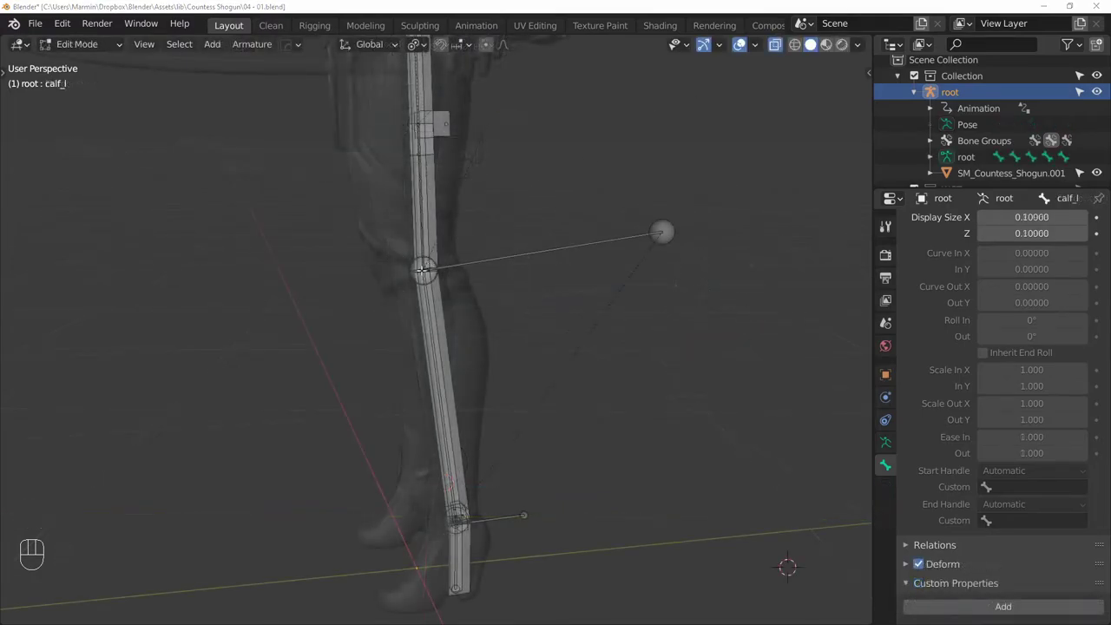
Add a bone at the knee joint of the MCH-IK thigh_l bone and lower its tip along the Z axis
{"action": "right_click", "coordinate": [432, 259]}
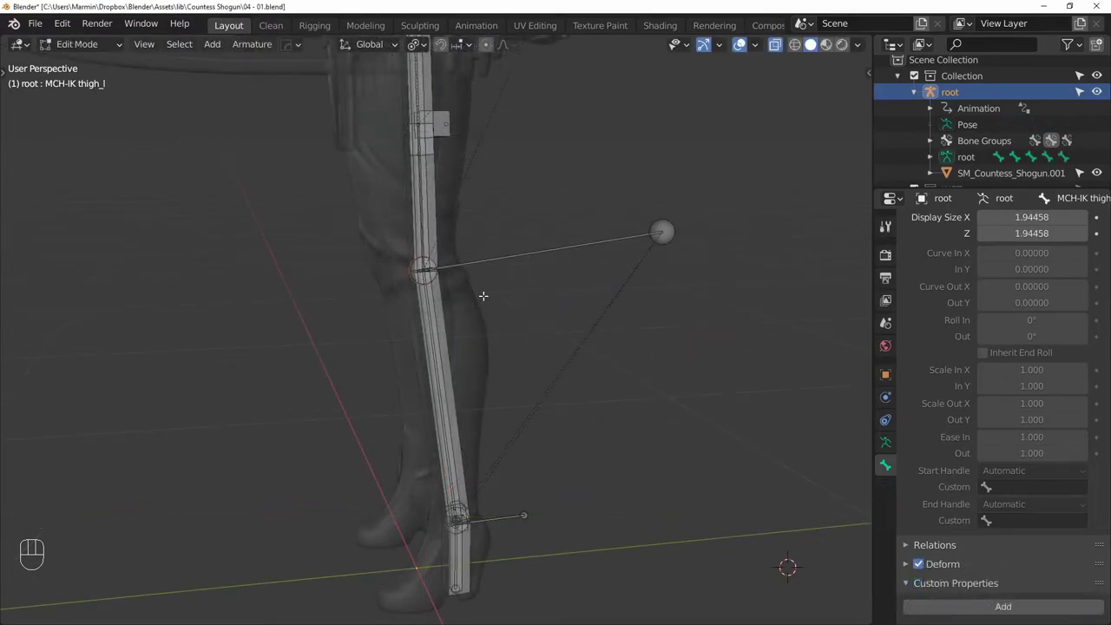
{"action": "key", "text": "shift+s"}
{"action": "left_click", "coordinate": [469, 391]}
{"action": "key", "text": "shift+a"}
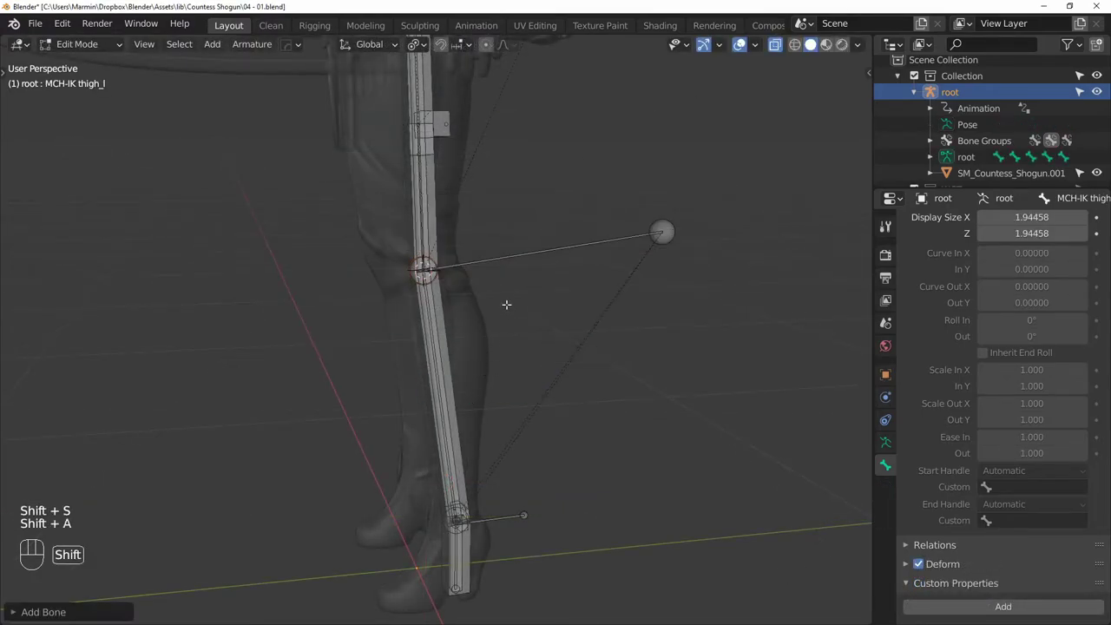
{"action": "key", "text": "g"}
{"action": "key", "text": "z"}
{"action": "left_click", "coordinate": [514, 193]}
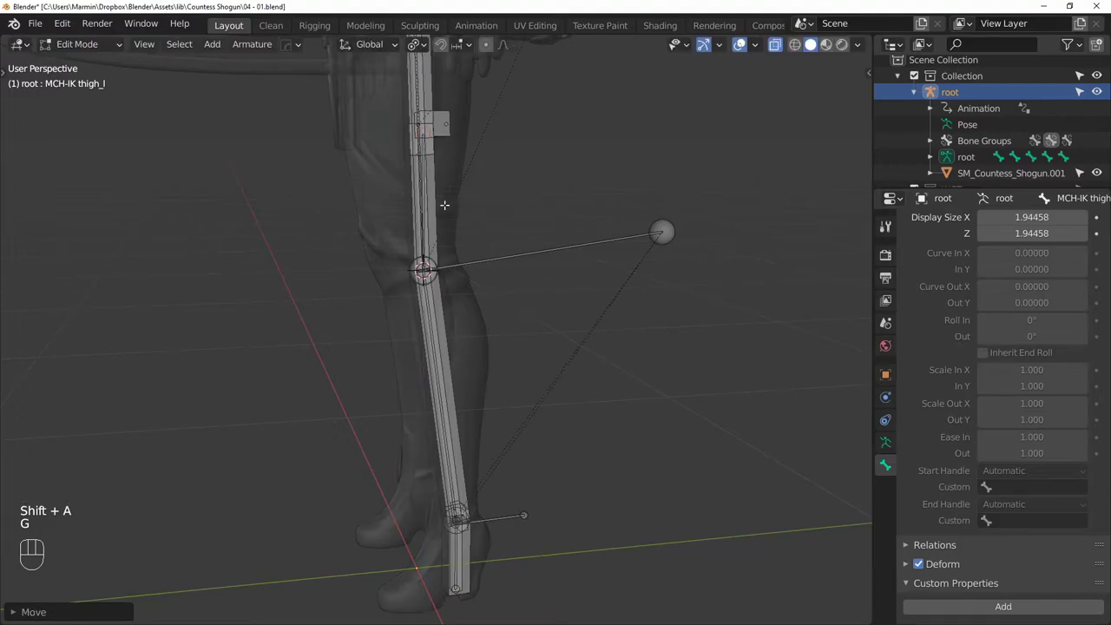
Activate the Move tool and create a custom transform orientation from the MCH-IK thigh_l bone
{"action": "left_click", "coordinate": [428, 204]}
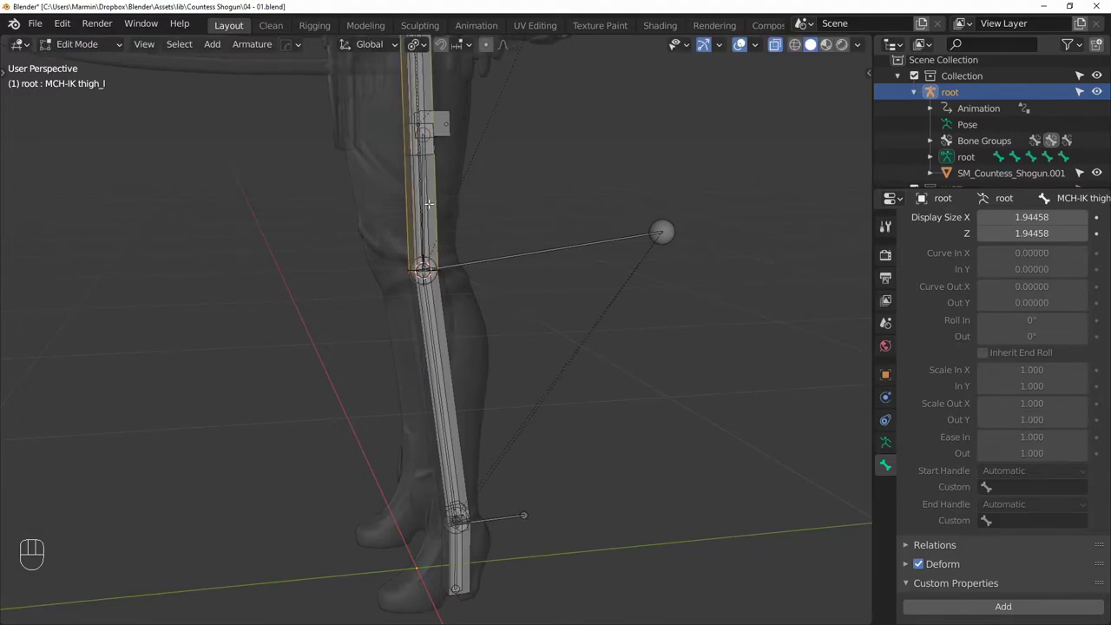
{"action": "middle_click_drag", "start_coordinate": [420, 211], "coordinate": [525, 209]}
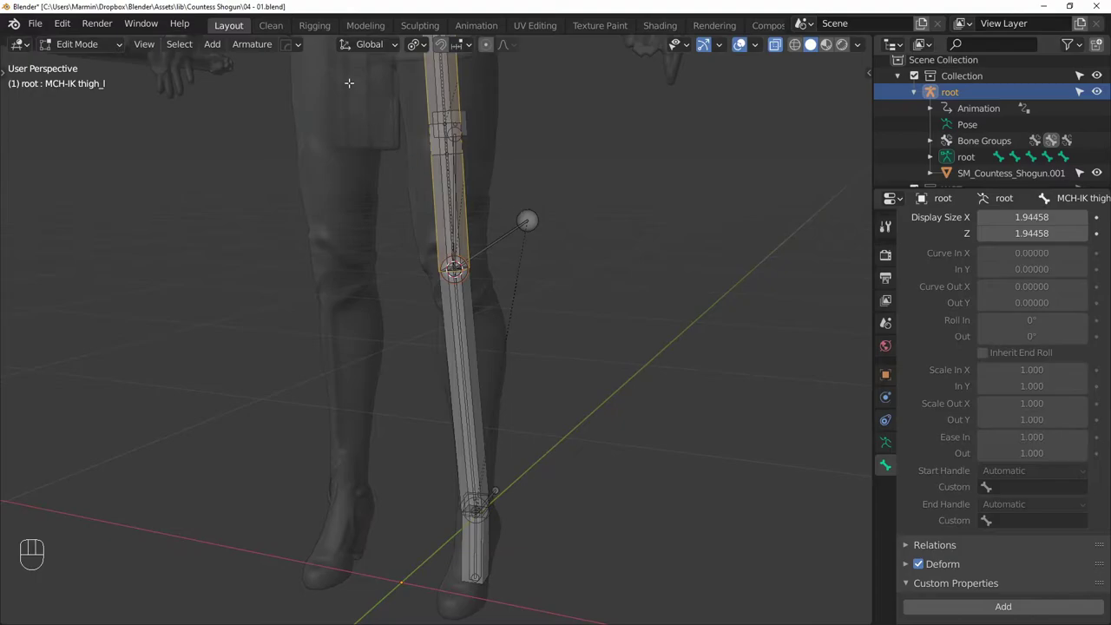
{"action": "left_click", "coordinate": [3, 69]}
{"action": "left_click", "coordinate": [22, 107]}
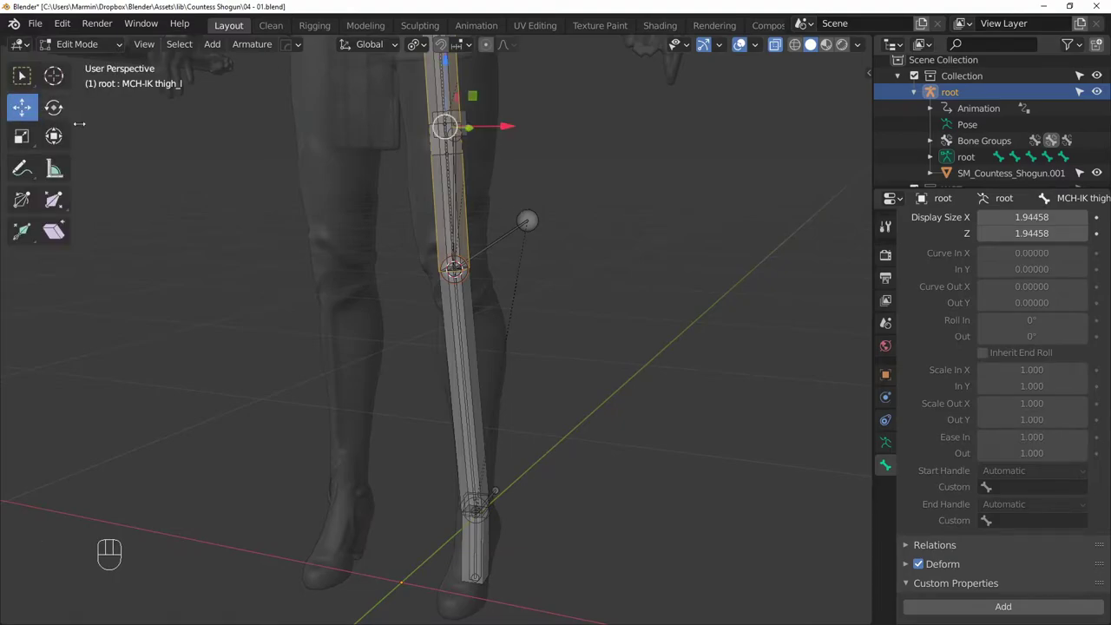
{"action": "middle_click_drag", "start_coordinate": [408, 209], "coordinate": [511, 198]}
{"action": "left_click", "coordinate": [374, 44]}
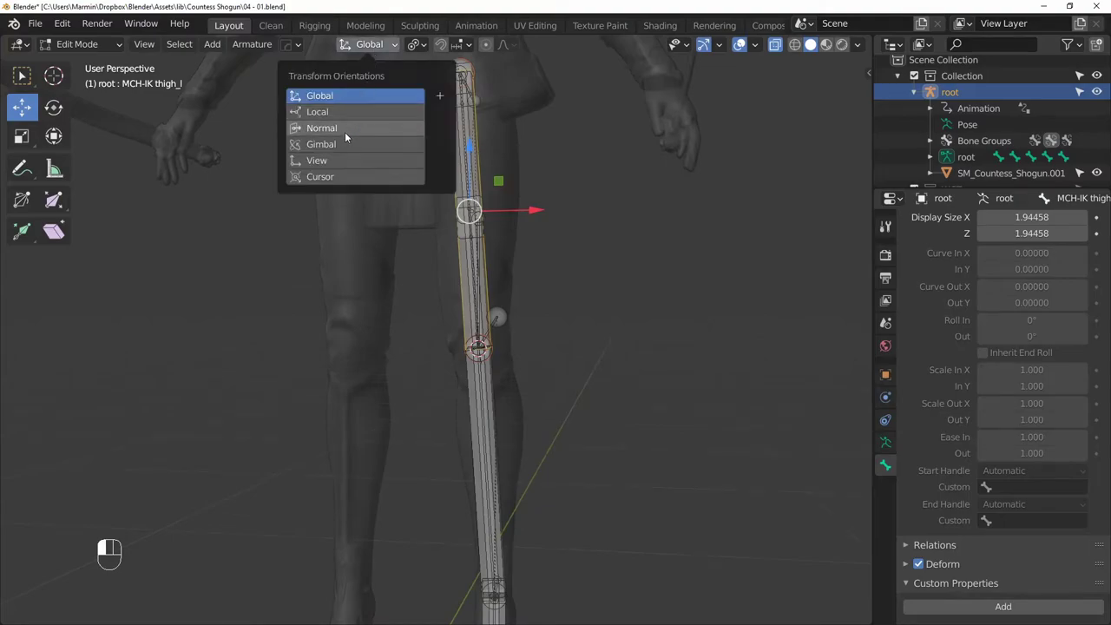
{"action": "left_click", "coordinate": [345, 132]}
{"action": "middle_click_drag", "start_coordinate": [538, 283], "coordinate": [460, 191]}
{"action": "left_click", "coordinate": [382, 45]}
{"action": "left_click", "coordinate": [440, 96]}
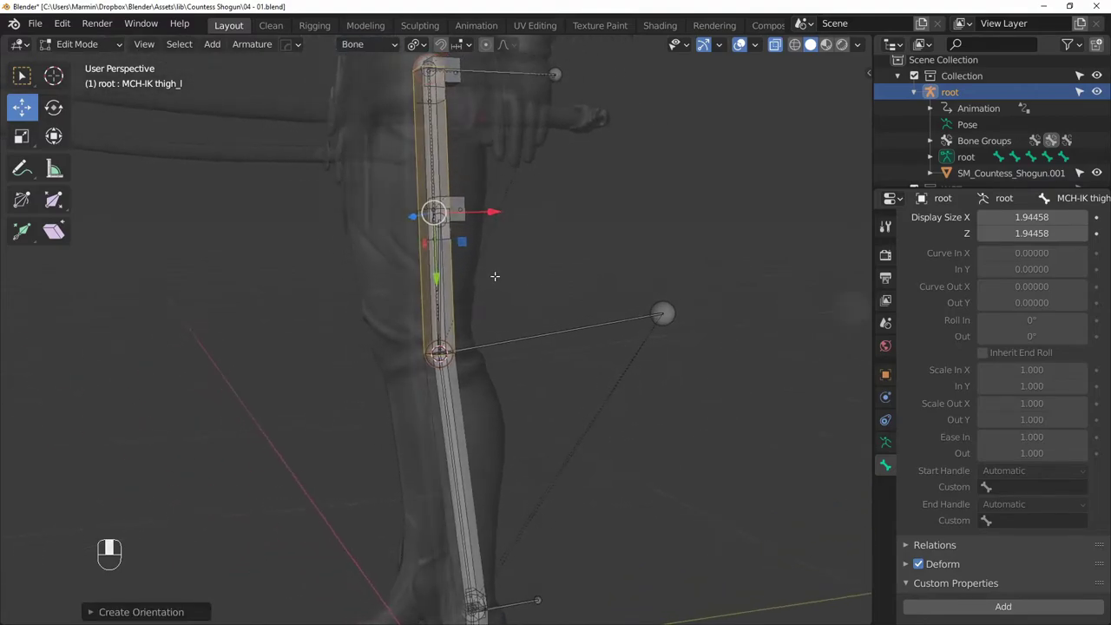
Move the new knee bone along the custom orientation's X axis to about 73 cm in front of the knee
{"action": "scroll", "coordinate": [495, 276], "scroll_direction": "up", "scroll_amount": 3}
{"action": "left_click", "coordinate": [428, 244]}
{"action": "middle_click_drag", "start_coordinate": [516, 229], "coordinate": [475, 239]}
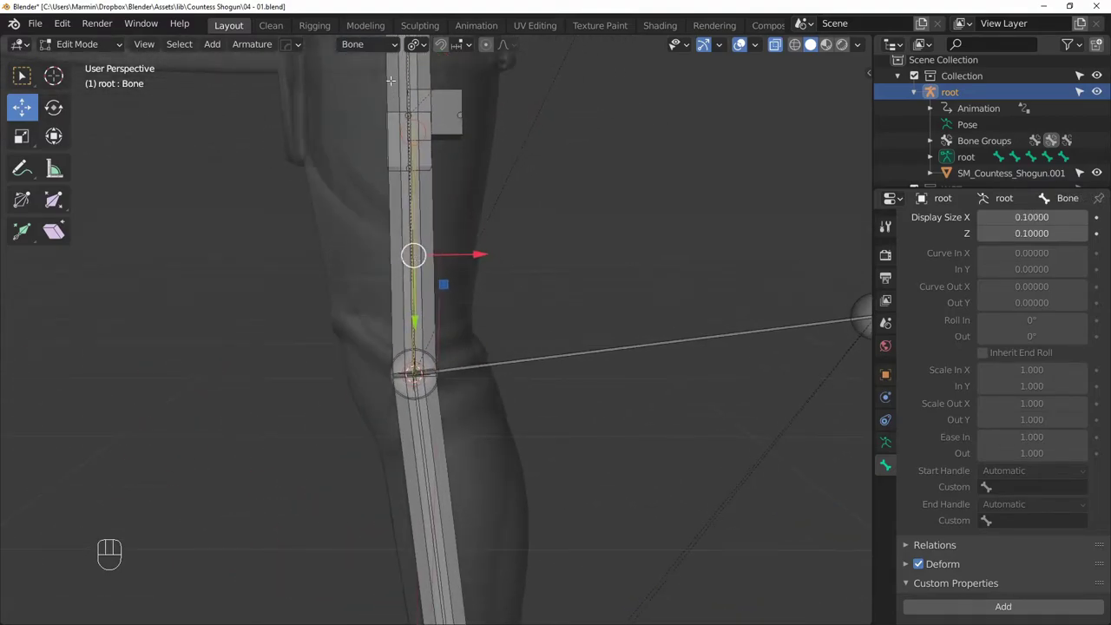
{"action": "scroll", "coordinate": [398, 261], "scroll_direction": "down", "scroll_amount": 3}
{"action": "key", "text": "g"}
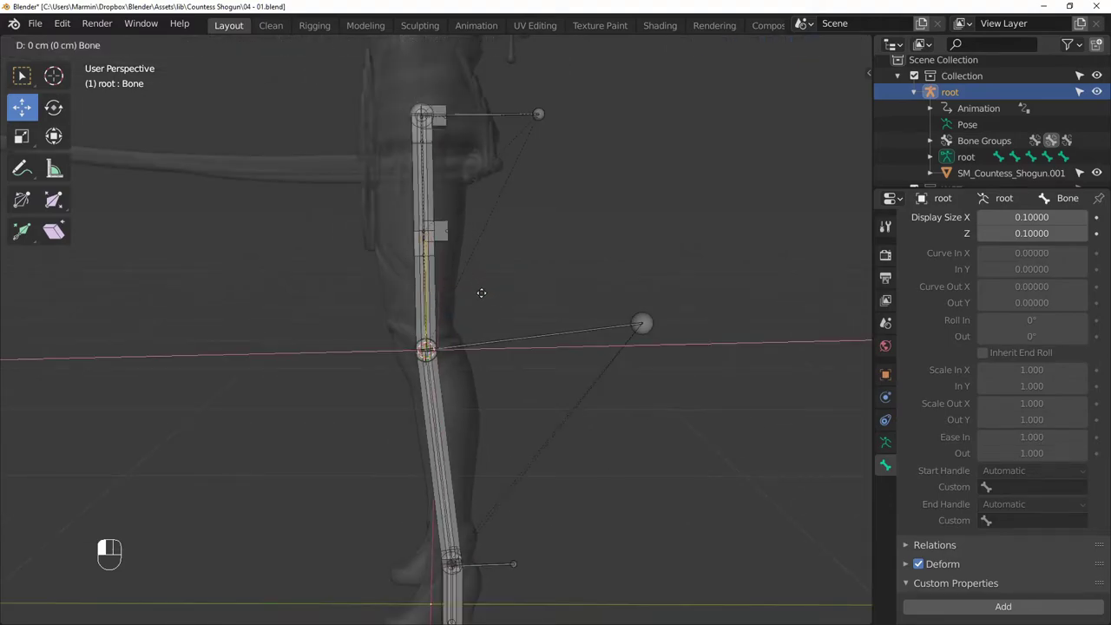
{"action": "left_click", "coordinate": [107, 325]}
{"action": "middle_click_drag", "start_coordinate": [107, 325], "coordinate": [321, 305]}
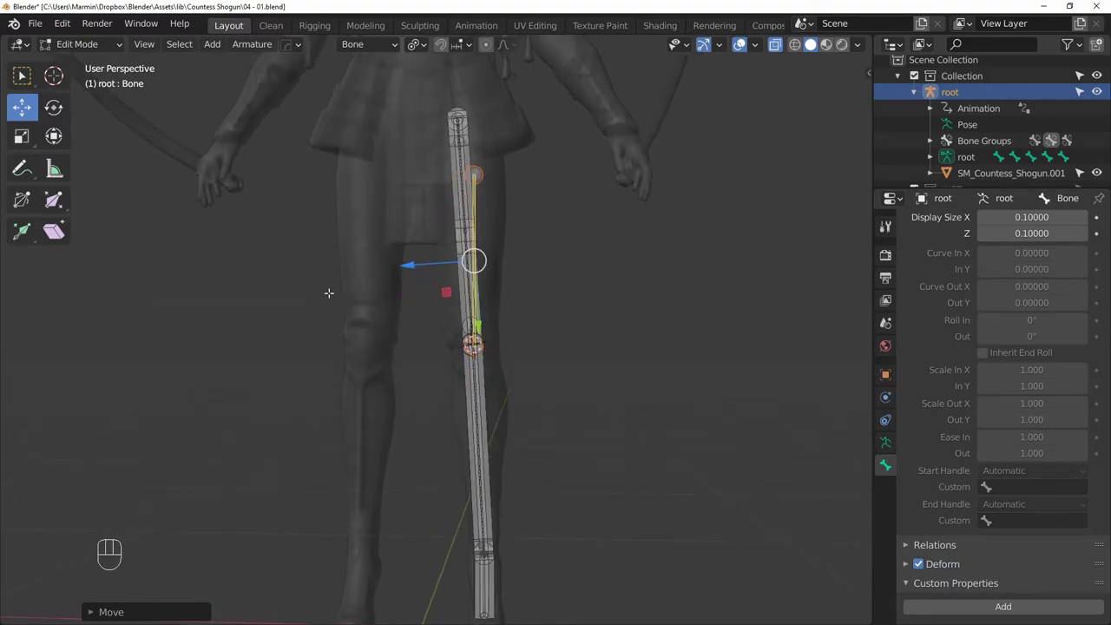
Return to the selection tool and delete the custom "Bone" transform orientation
{"action": "left_click", "coordinate": [22, 75]}
{"action": "key", "text": "t"}
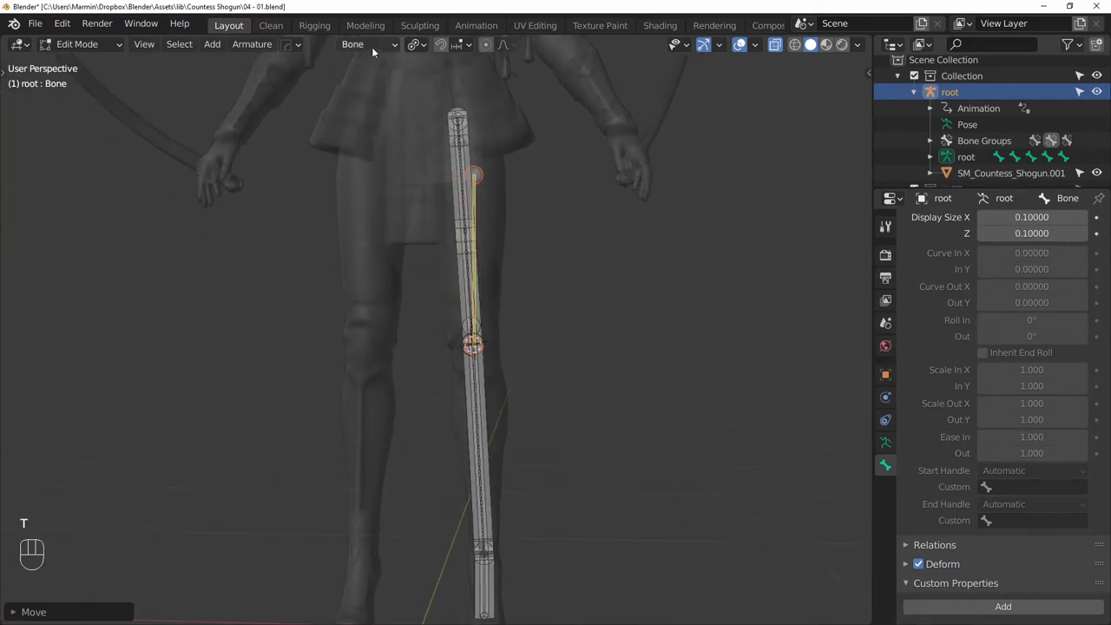
{"action": "left_click", "coordinate": [372, 47]}
{"action": "left_click", "coordinate": [439, 217]}
Rename the bone in front of the knee as "IK knee pole_l"
{"action": "middle_click_drag", "start_coordinate": [530, 196], "coordinate": [399, 345]}
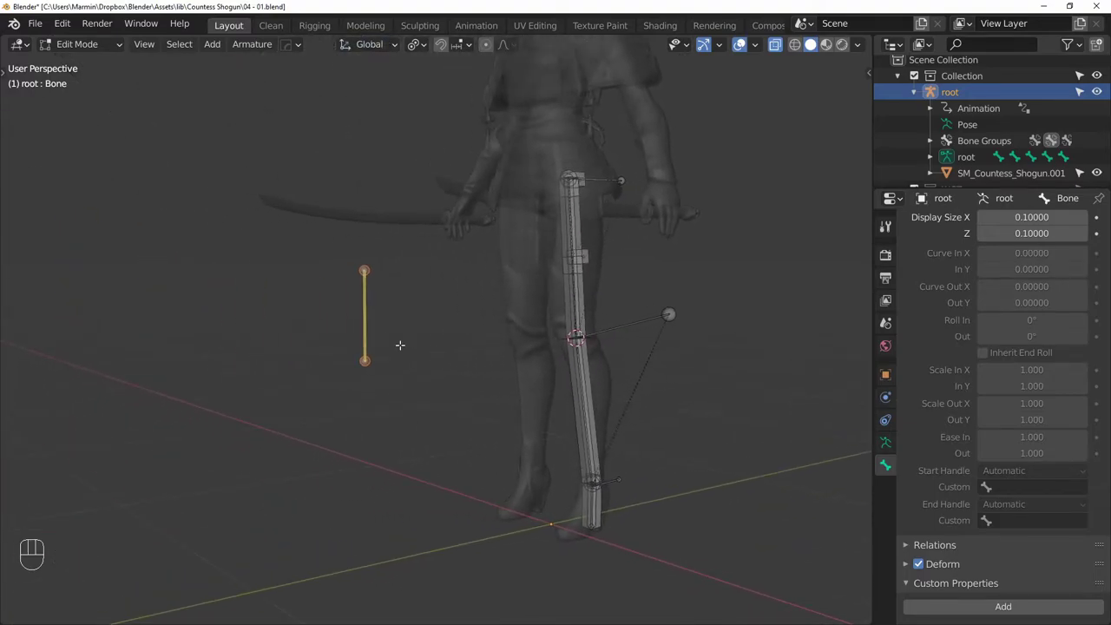
{"action": "key", "text": "F2"}
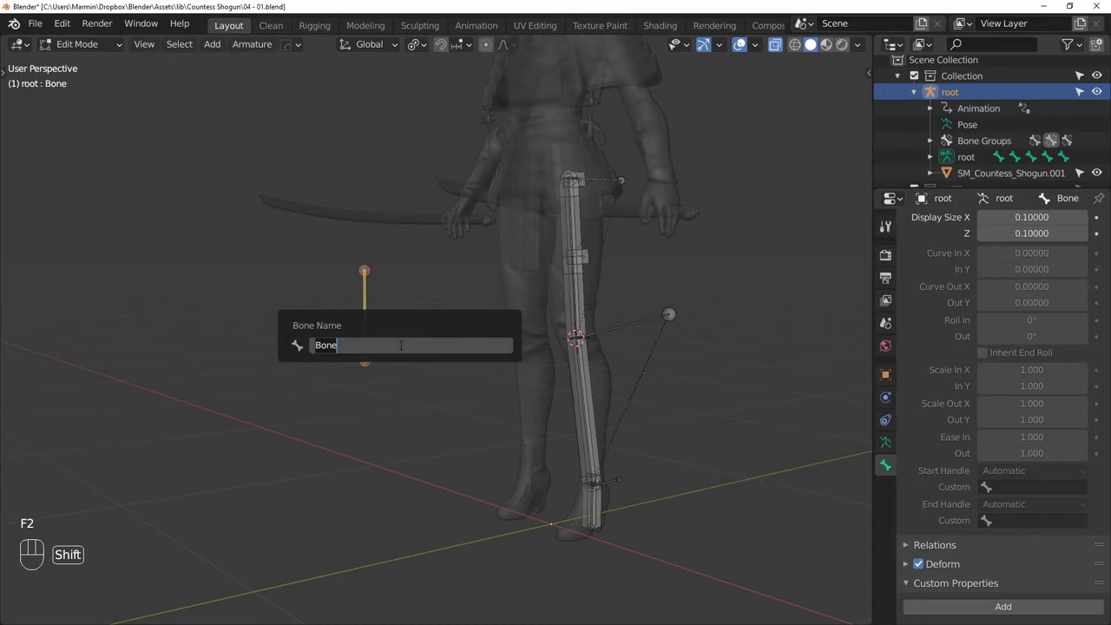
{"action": "type", "text": "IK knee pole_"}
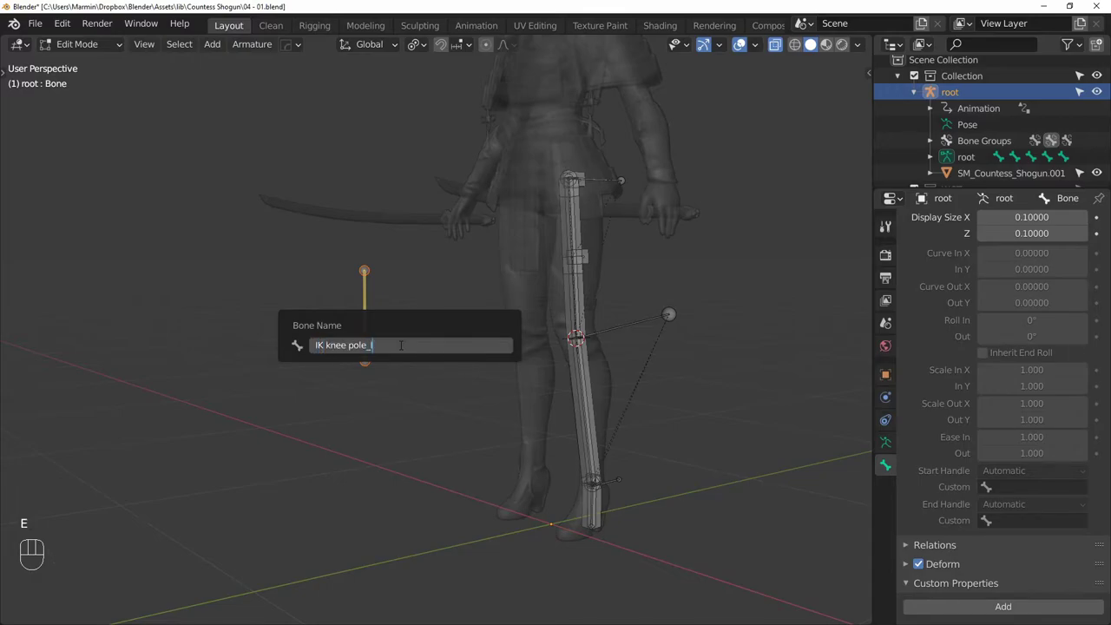
{"action": "type", "text": "l"}
{"action": "key", "text": "Return"}
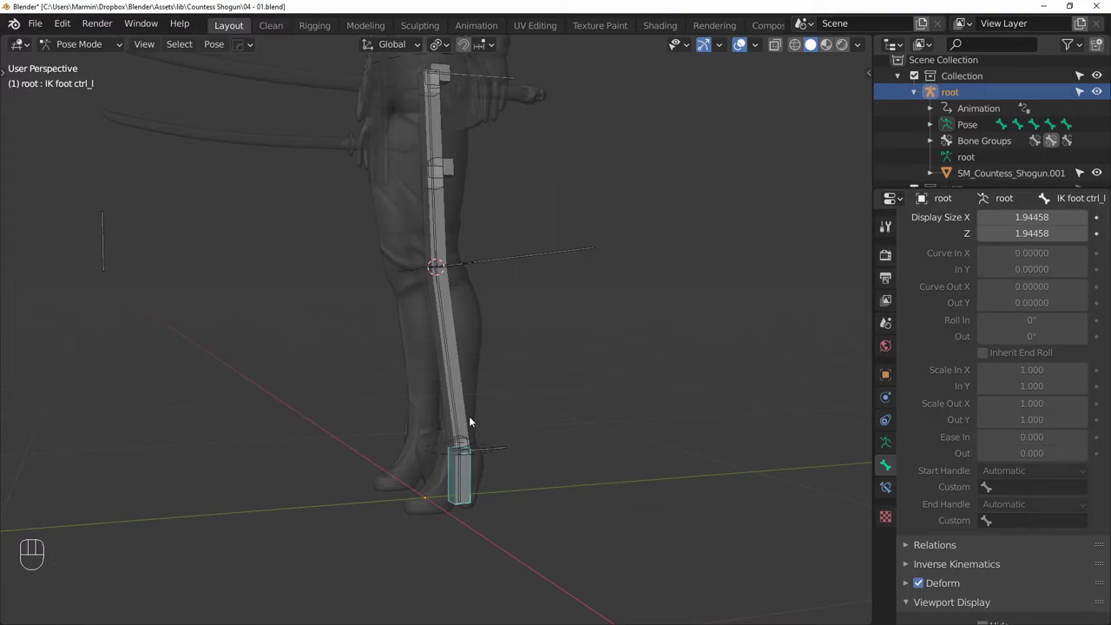
Add an Inverse Kinematics constraint to the MCH-IK calf_l bone with IK foot ctrl_l as its target
{"action": "left_click", "coordinate": [465, 414], "text": "shift"}
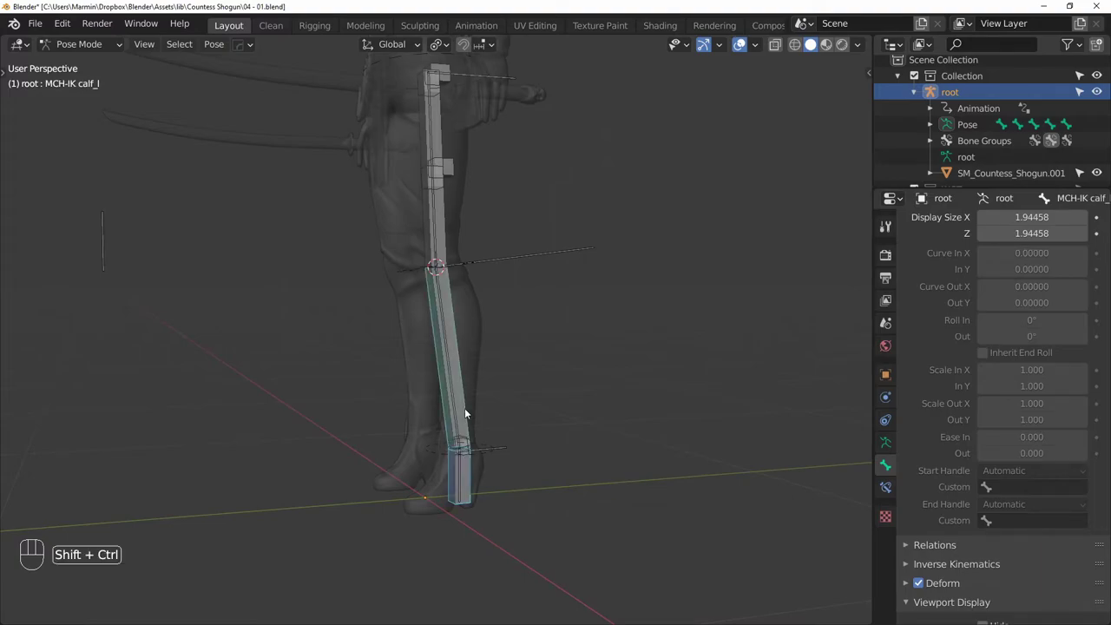
{"action": "key", "text": "shift+ctrl+c"}
{"action": "left_click", "coordinate": [381, 461]}
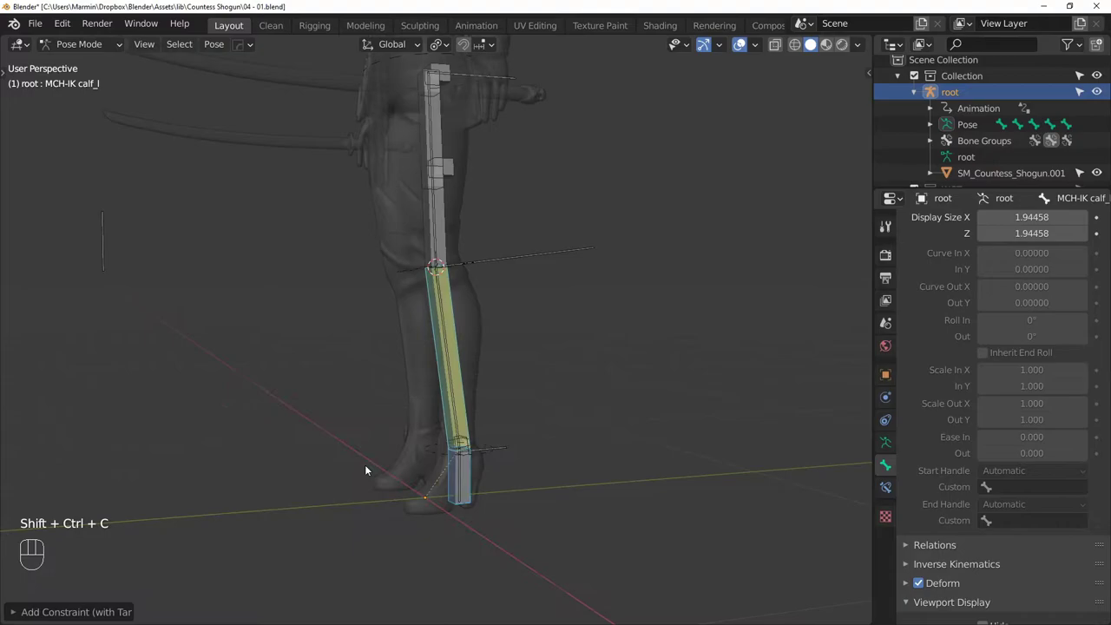
Set the IK constraint's pole target to the root armature and its pole bone to "IK knee pole_l"
{"action": "left_click", "coordinate": [886, 487]}
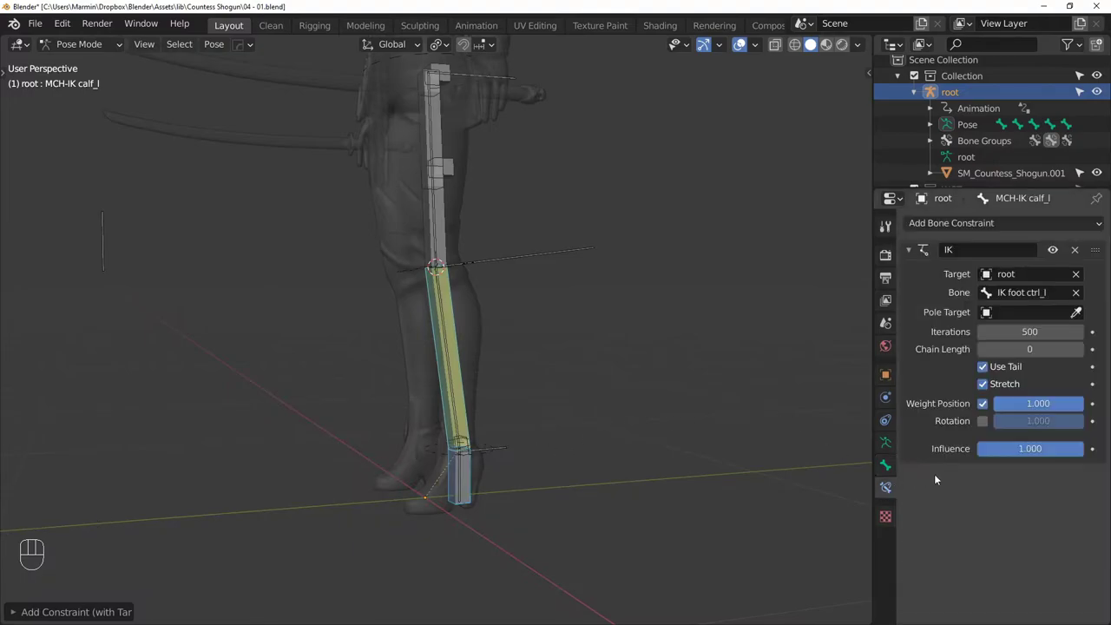
{"action": "left_click", "coordinate": [503, 445]}
{"action": "left_click", "coordinate": [1021, 331]}
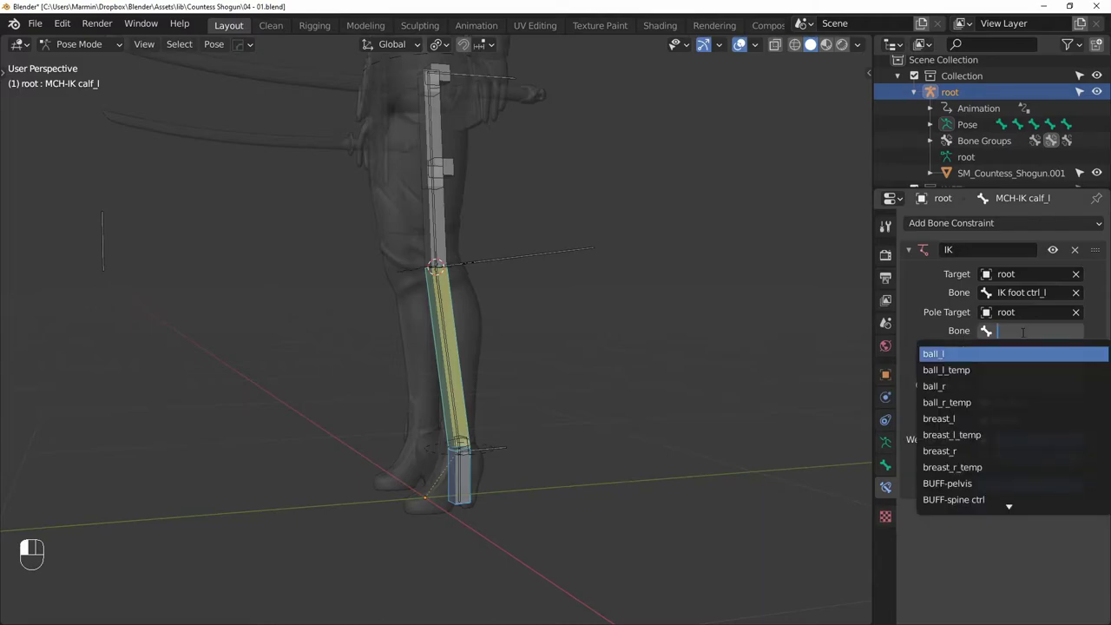
{"action": "type", "text": "kne"}
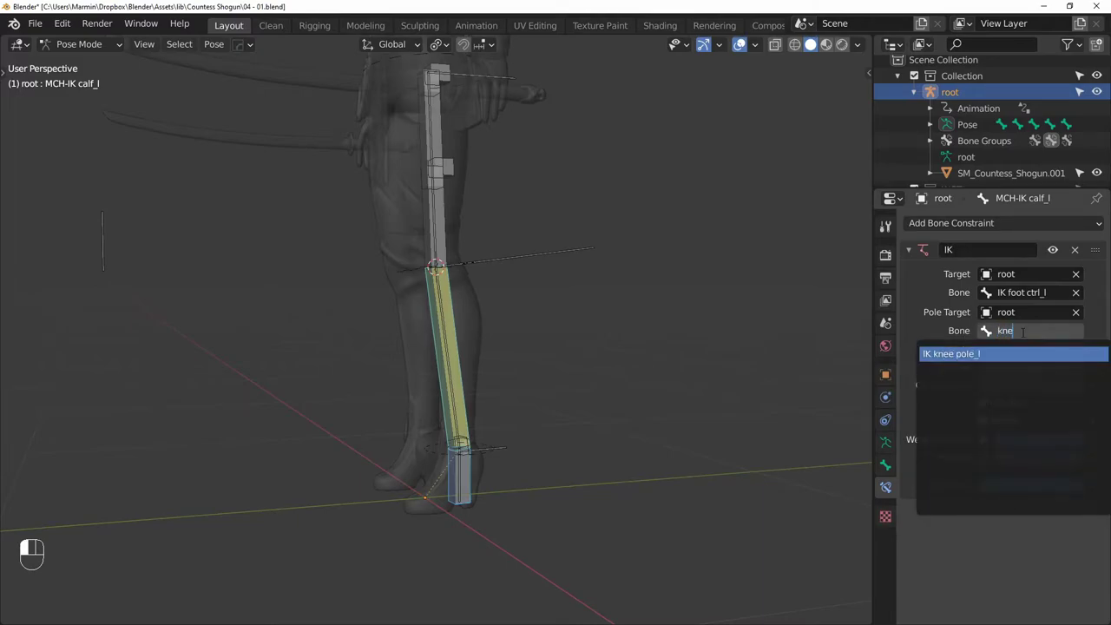
{"action": "key", "text": "Return"}
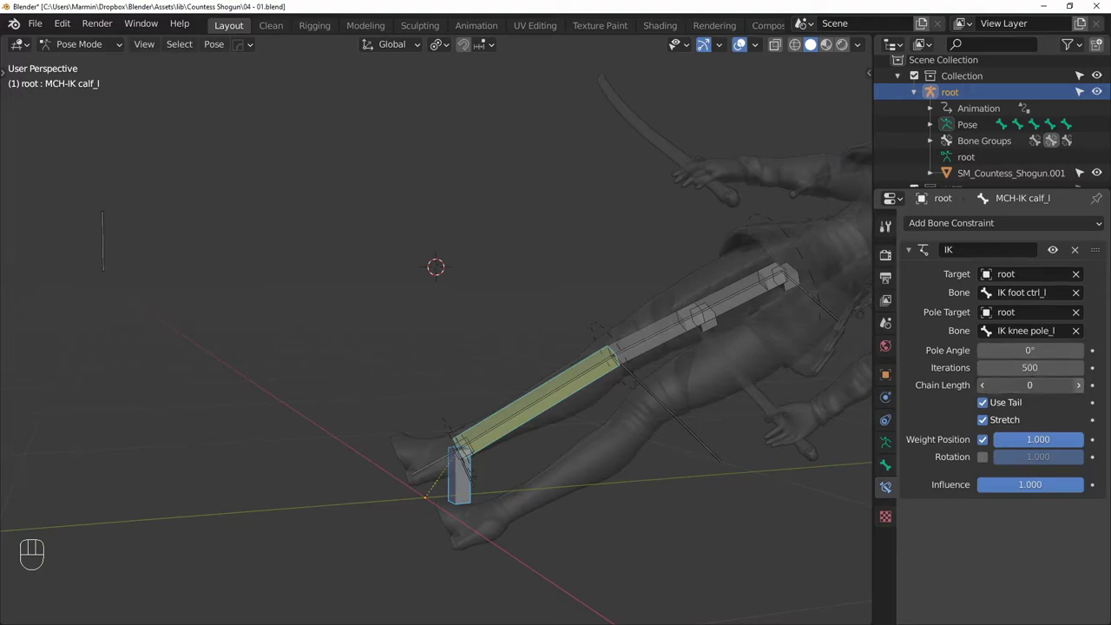
Set the IK constraint's chain length to 2 and adjust its pole angle to realign the IK chain with the leg
{"action": "left_click", "coordinate": [1079, 385]}
{"action": "left_click", "coordinate": [1079, 385]}
{"action": "middle_click_drag", "start_coordinate": [498, 368], "coordinate": [521, 370]}
{"action": "left_click", "coordinate": [1030, 352]}
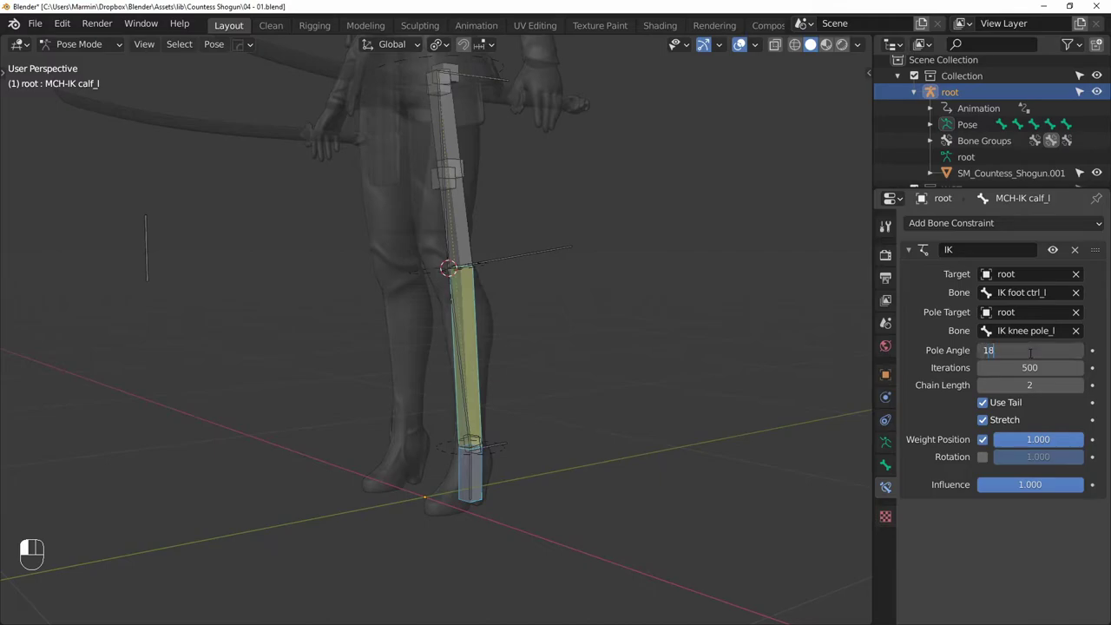
{"action": "key", "text": "Return"}
Test the knee's IK response by moving IK knee pole_l sideways, and return it to its original place
{"action": "middle_click_drag", "start_coordinate": [502, 354], "coordinate": [531, 353]}
{"action": "left_click", "coordinate": [413, 260]}
{"action": "key", "text": "g"}
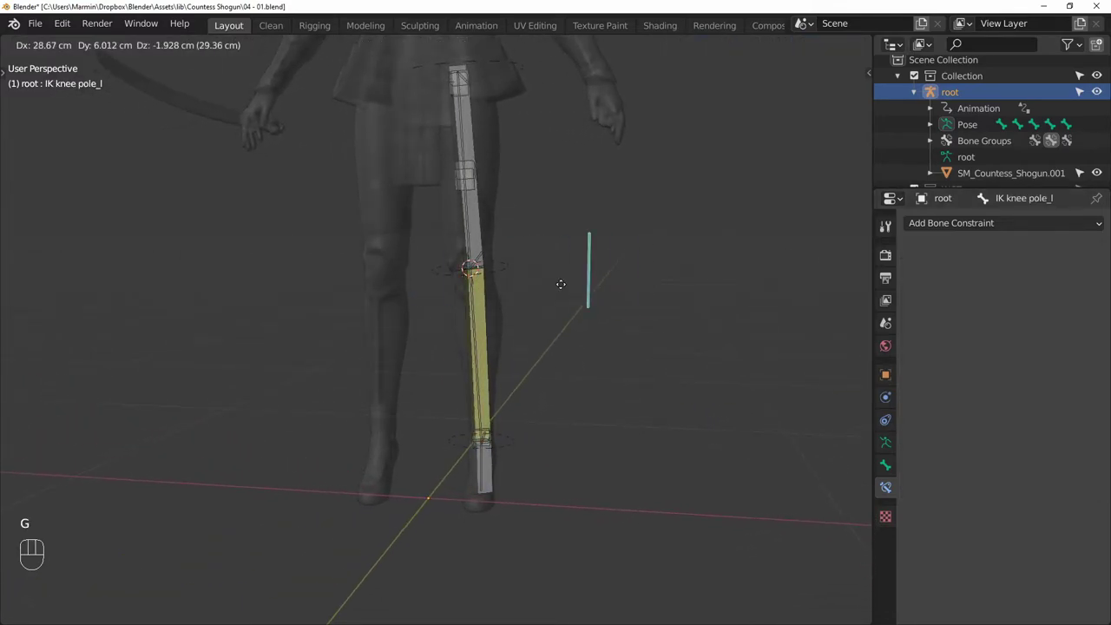
{"action": "left_click", "coordinate": [415, 282]}
{"action": "middle_click_drag", "start_coordinate": [541, 344], "coordinate": [401, 333]}
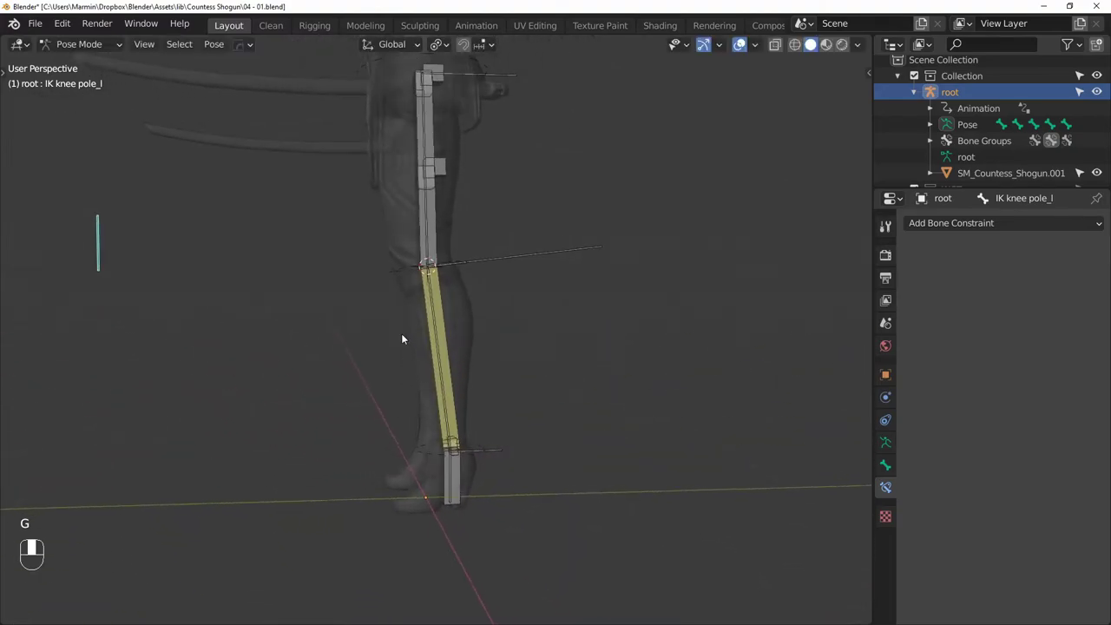
Show the first armature layer and parent the IK foot ctrl_l bone to the world ctrl bone in Edit Mode
{"action": "left_click", "coordinate": [462, 468]}
{"action": "middle_click_drag", "start_coordinate": [456, 463], "coordinate": [531, 485]}
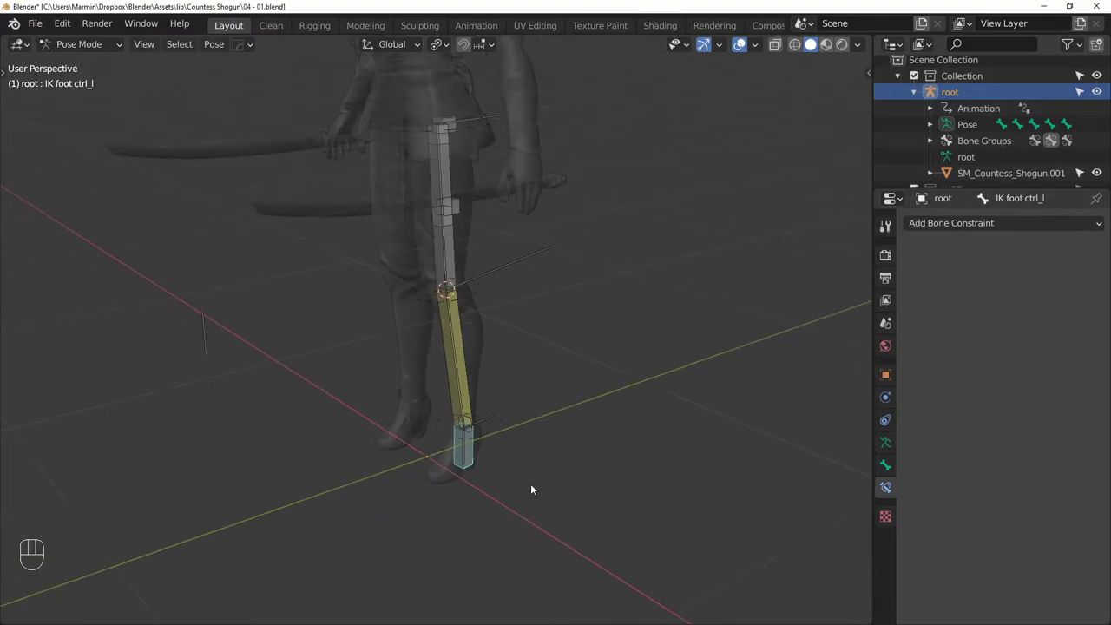
{"action": "left_click", "coordinate": [886, 442]}
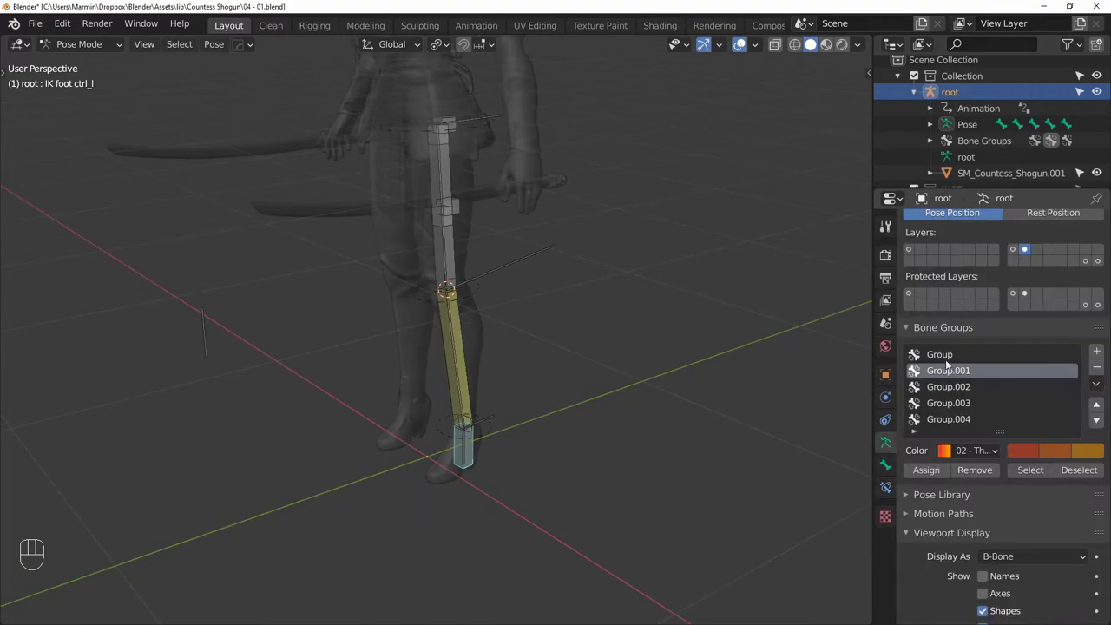
{"action": "left_click", "coordinate": [910, 251], "text": "shift"}
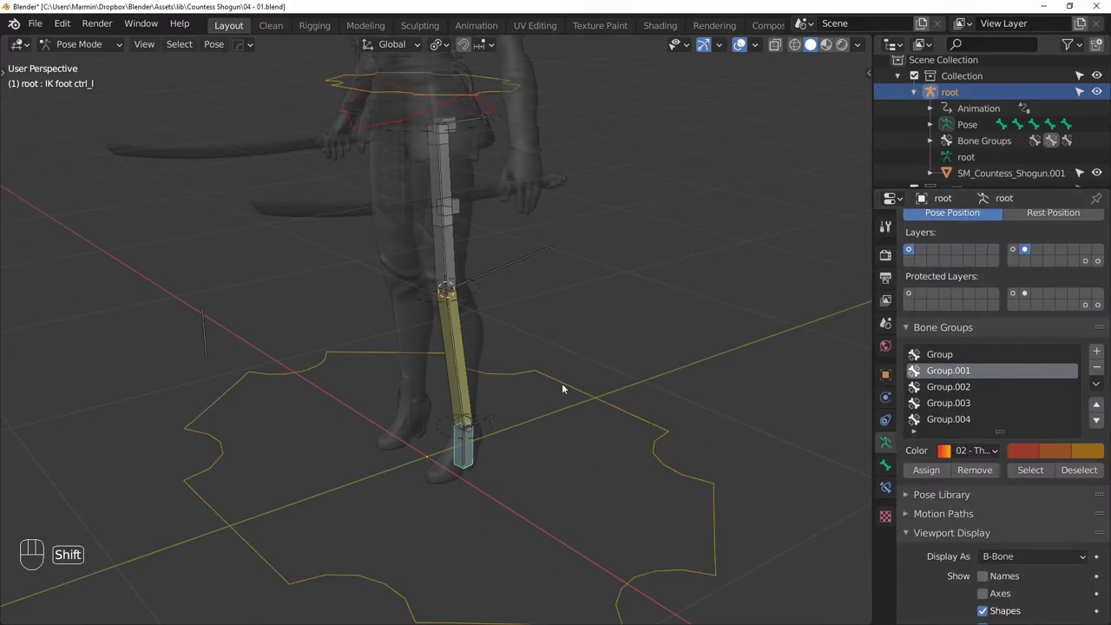
{"action": "key", "text": "Tab"}
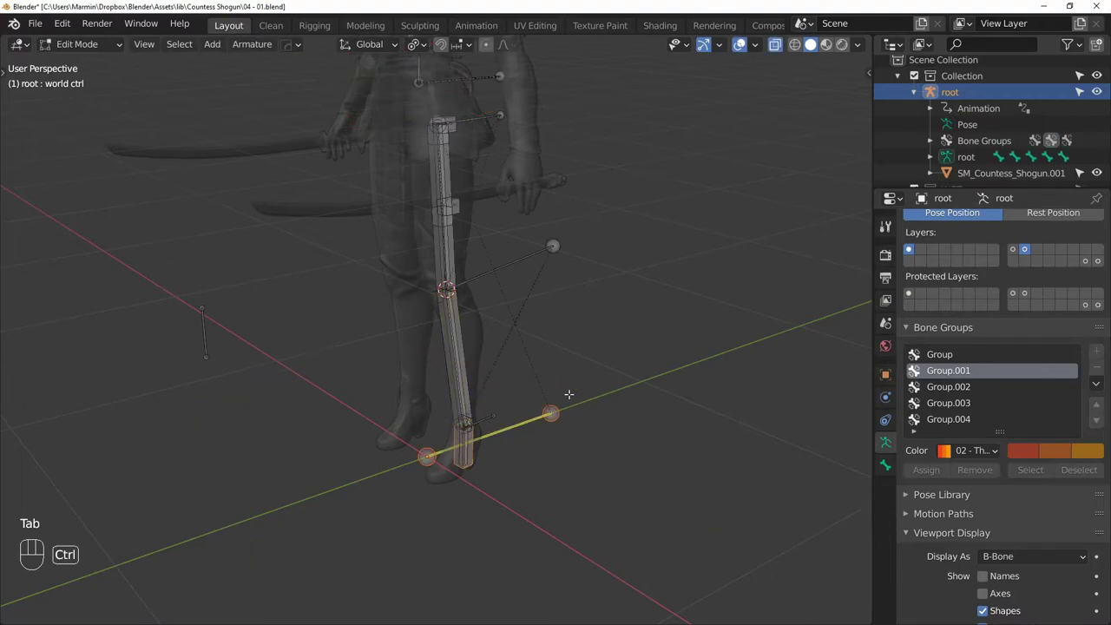
{"action": "key", "text": "ctrl+p"}
{"action": "left_click", "coordinate": [569, 407]}
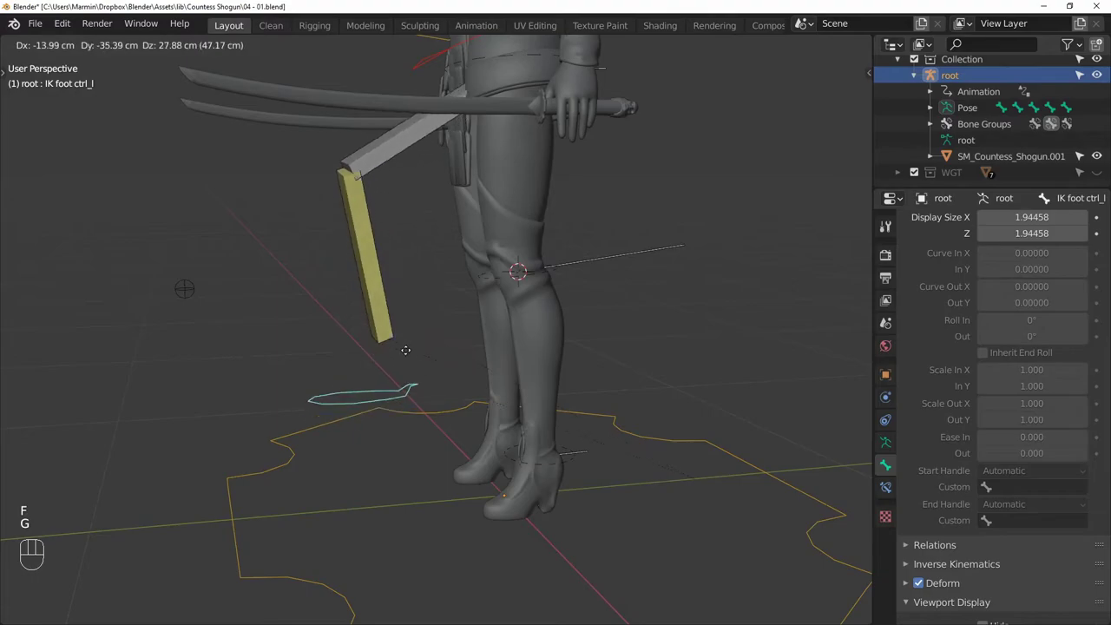
Test the left leg's IK response by moving IK knee pole_l and IK foot ctrl_l around in Pose Mode
{"action": "left_click", "coordinate": [206, 304]}
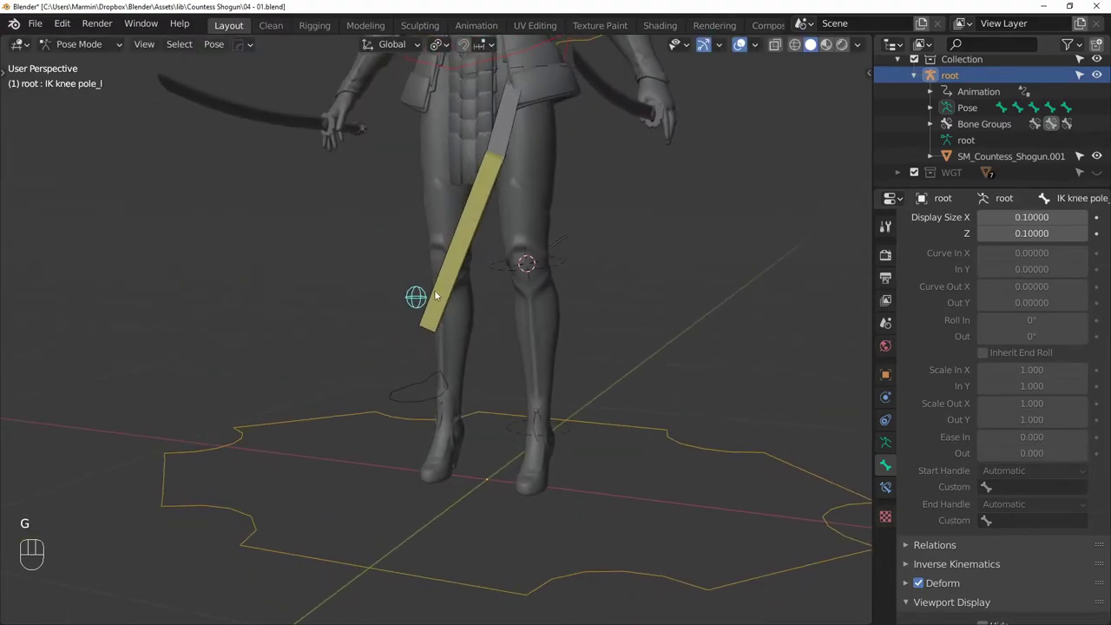
{"action": "key", "text": "g"}
{"action": "key", "text": "g"}
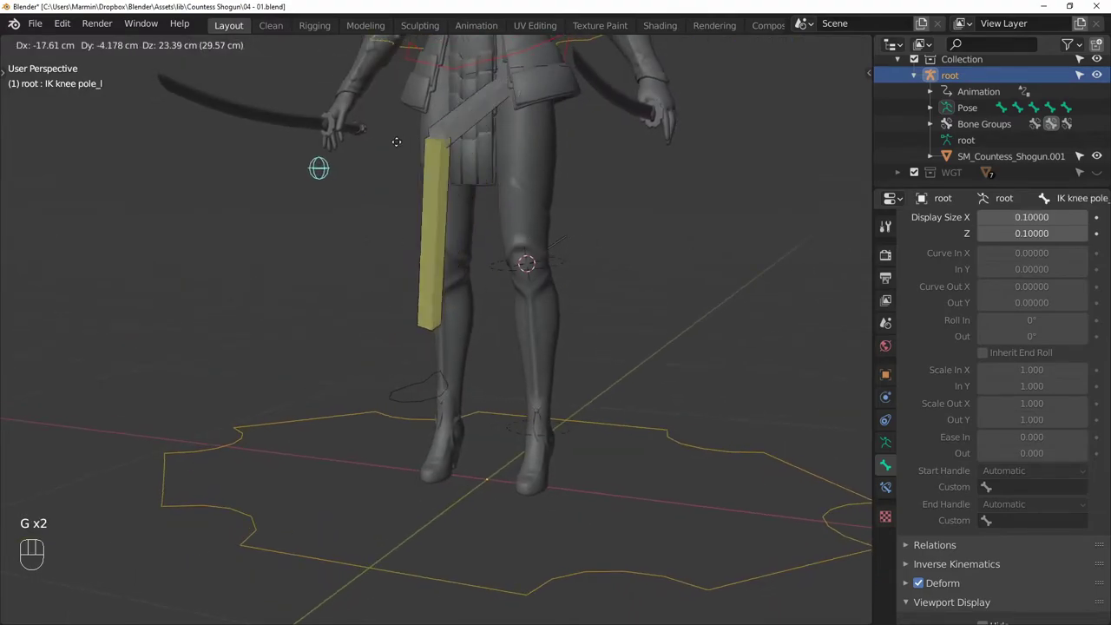
{"action": "left_click", "coordinate": [558, 151]}
{"action": "left_click", "coordinate": [425, 390]}
{"action": "key", "text": "g"}
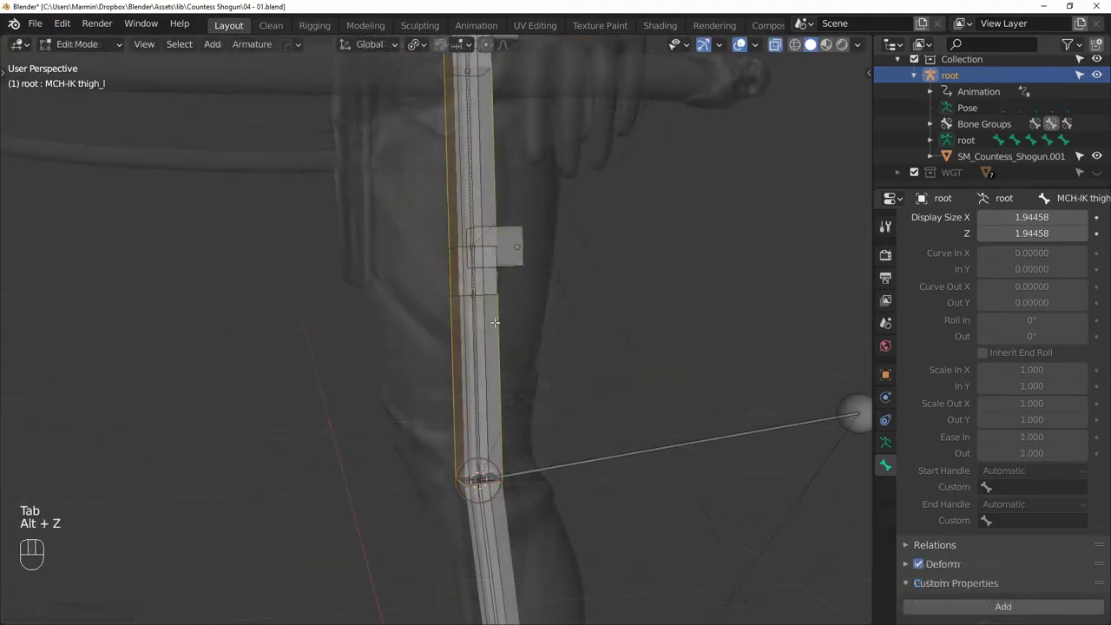
{"action": "left_click", "coordinate": [476, 261]}
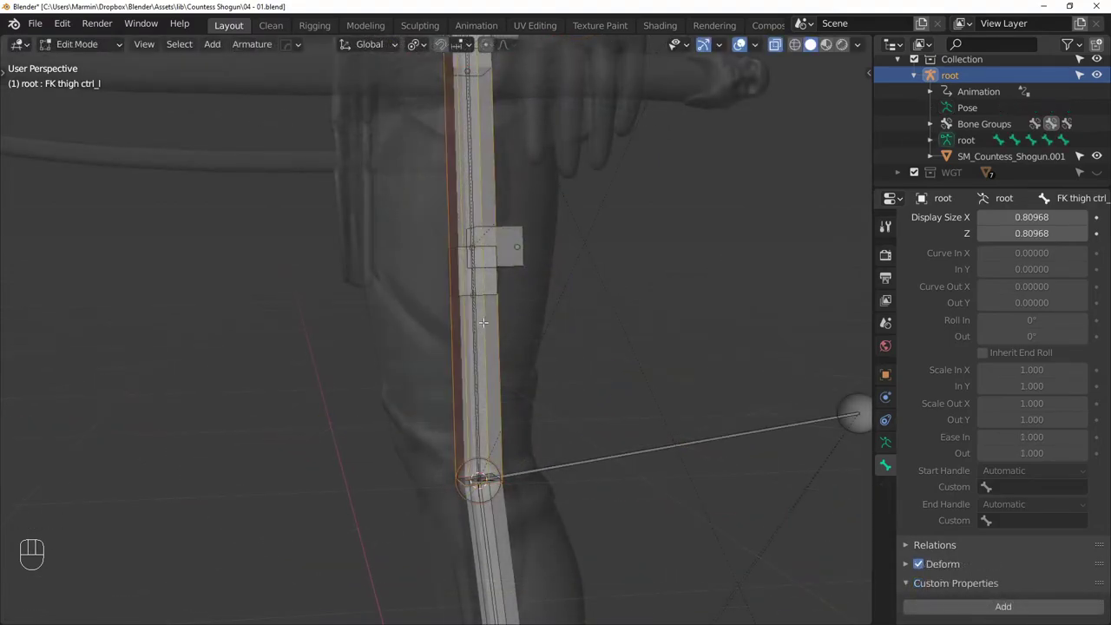
Hide FK thigh ctrl_l and the other thick bones covering the left thigh and calf driver bones
{"action": "key", "text": "h"}
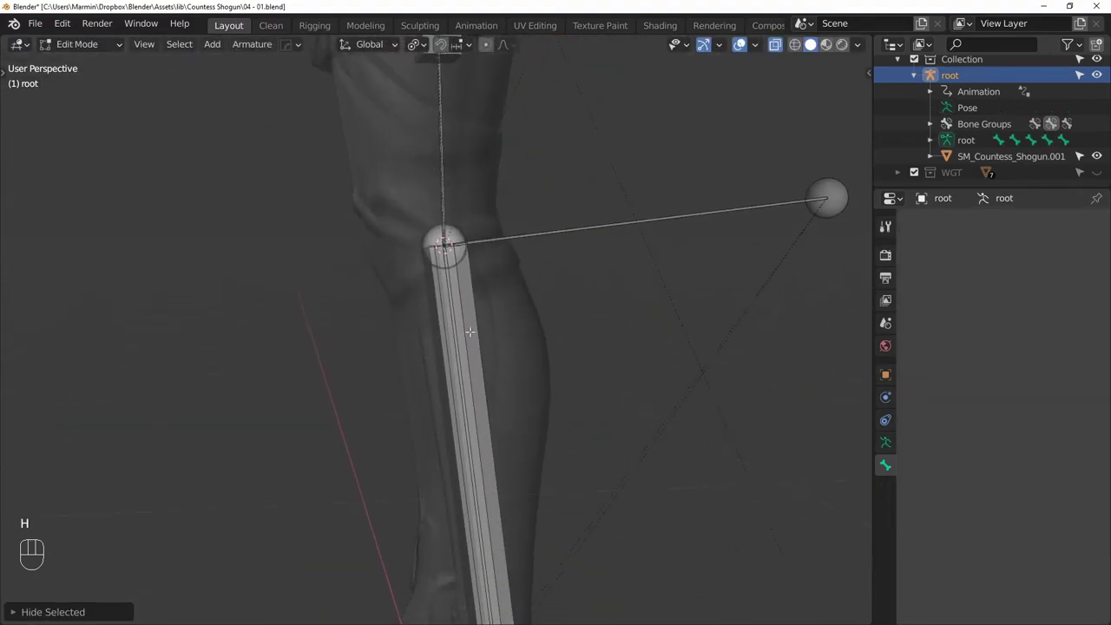
{"action": "left_click", "coordinate": [472, 422]}
{"action": "key", "text": "h"}
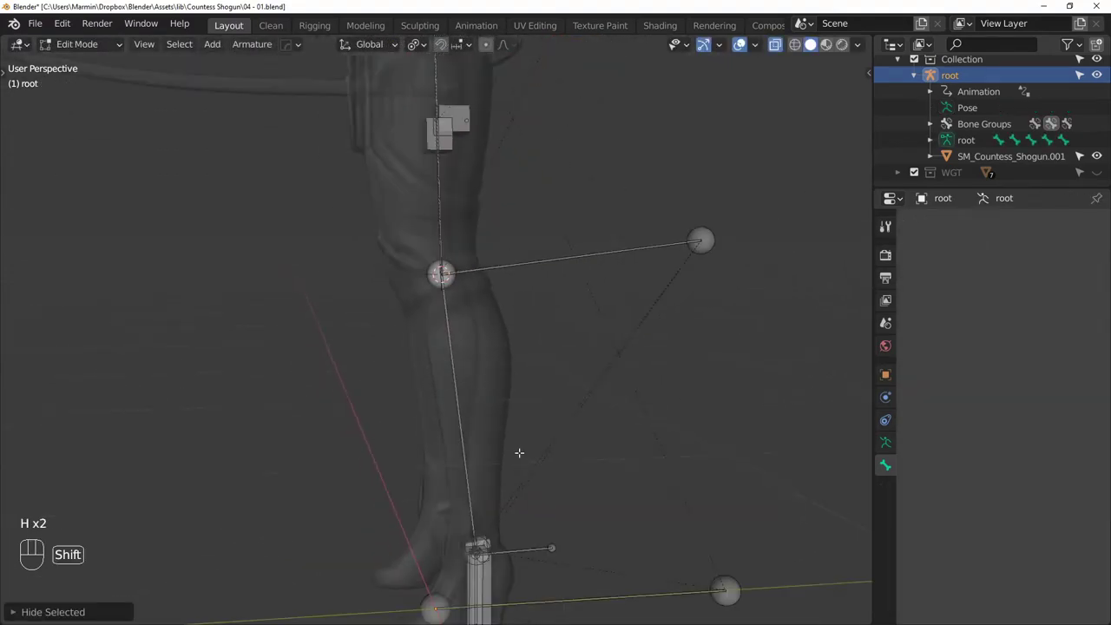
{"action": "left_click", "coordinate": [480, 393]}
{"action": "key", "text": "h"}
Parent MCH-foot driver_l to MCH-calf driver_l with the Connected option
{"action": "left_click", "coordinate": [460, 417]}
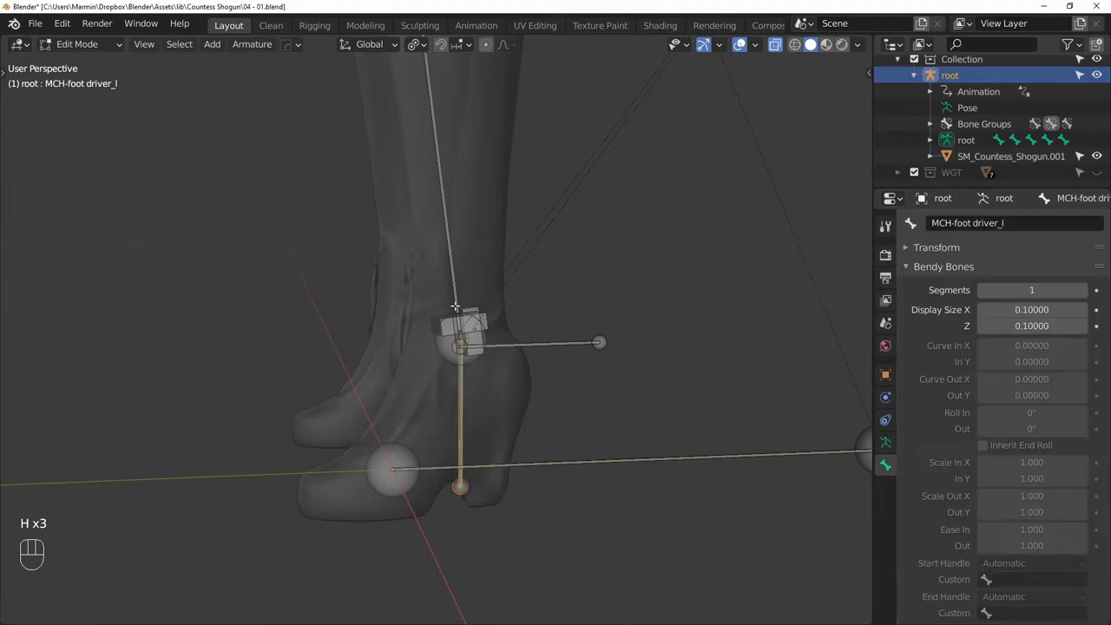
{"action": "left_click", "coordinate": [446, 228], "text": "shift"}
{"action": "key", "text": "ctrl+p"}
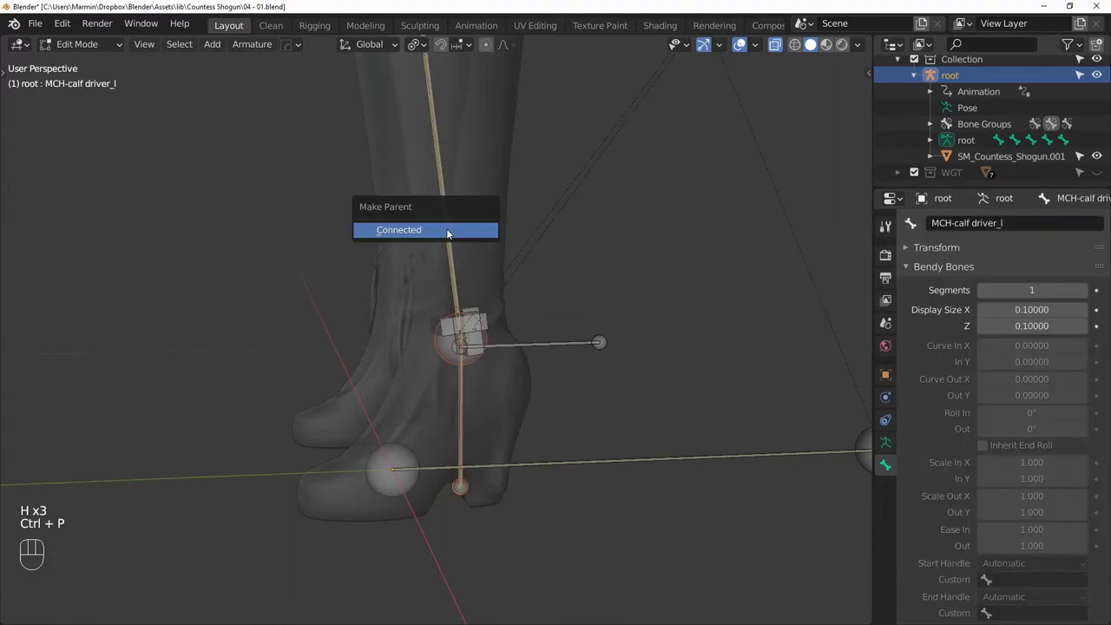
{"action": "left_click", "coordinate": [448, 234]}
Parent MCH-calf driver_l to MCH-thigh driver_l at the knee
{"action": "middle_click_drag", "start_coordinate": [448, 233], "coordinate": [447, 441], "text": "shift"}
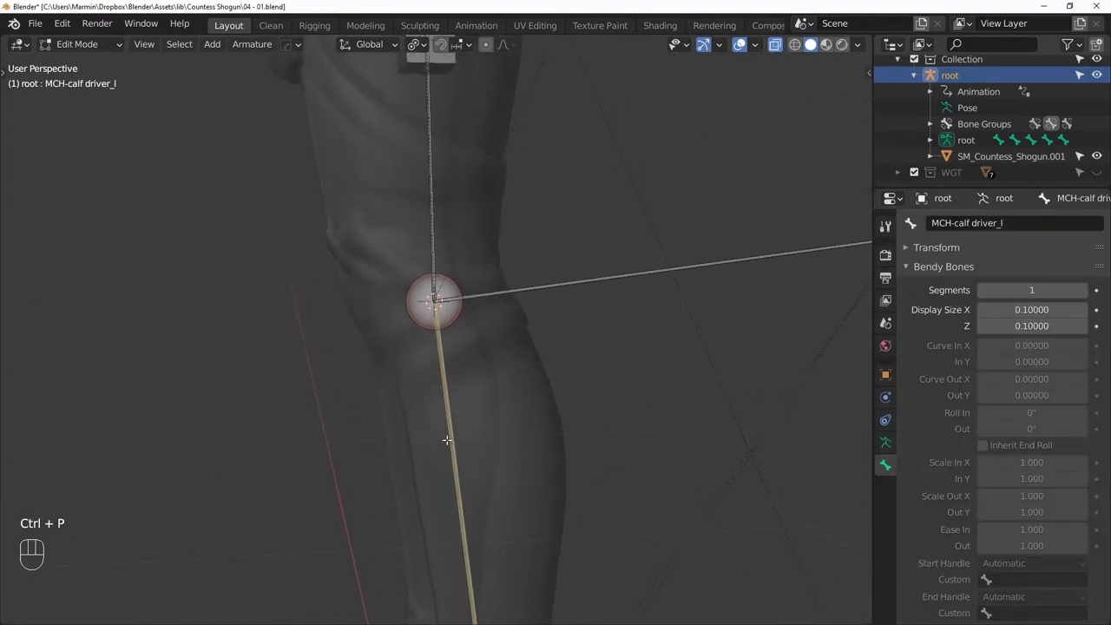
{"action": "left_click", "coordinate": [439, 204], "text": "shift"}
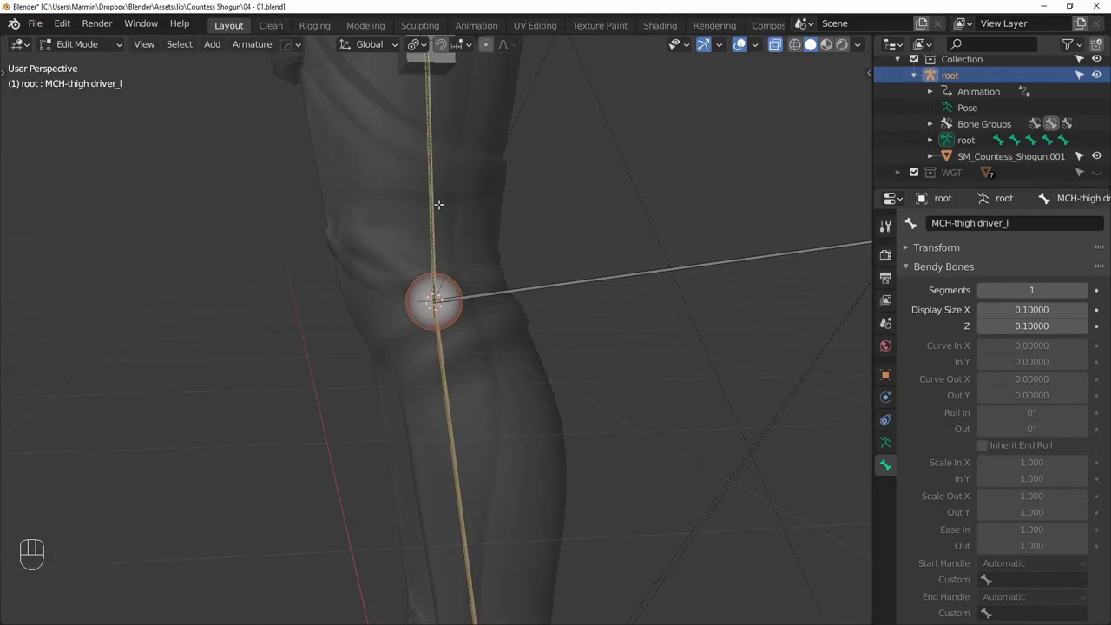
{"action": "key", "text": "ctrl+p"}
{"action": "left_click", "coordinate": [440, 205]}
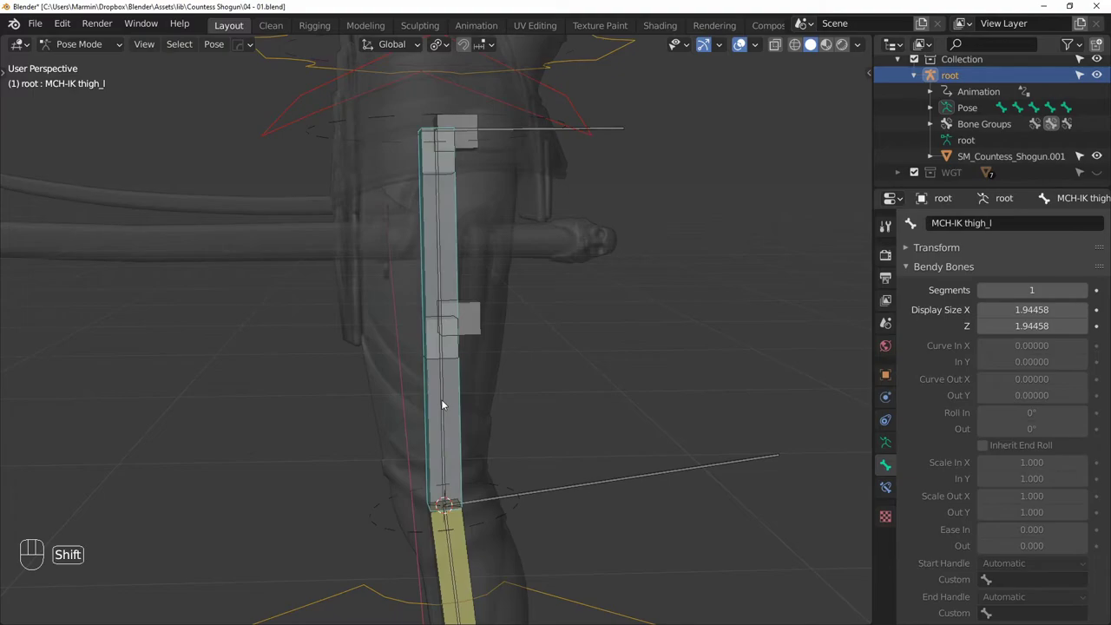
Add a Copy Transforms constraint to MCH-thigh driver_l with MCH-IK thigh_l as its target
{"action": "left_click", "coordinate": [442, 405], "text": "shift"}
{"action": "key", "text": "ctrl+shift+c"}
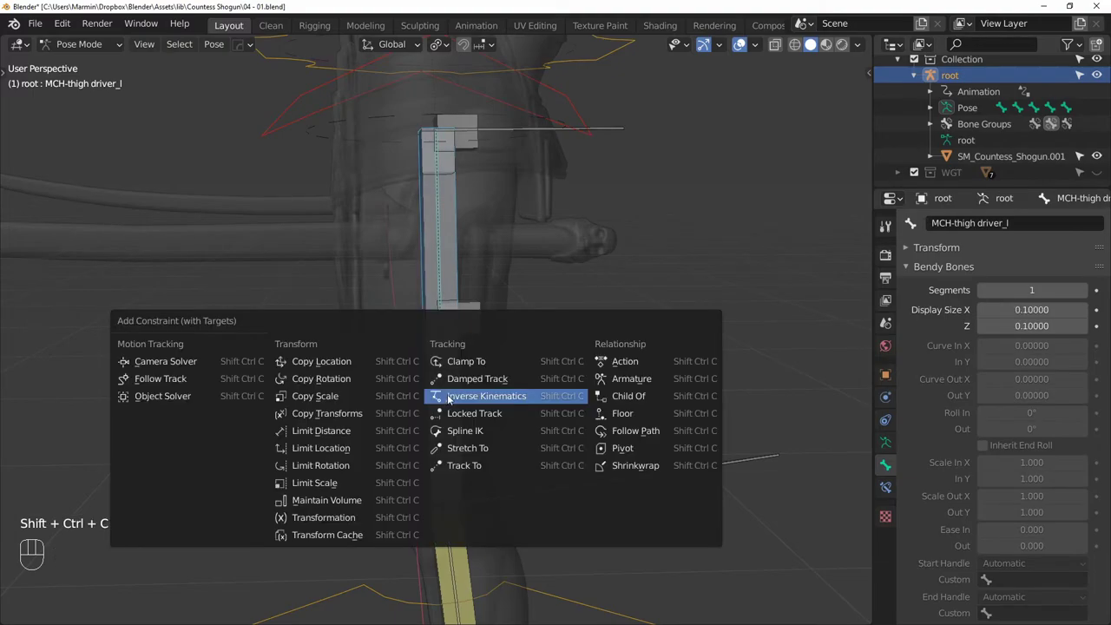
{"action": "left_click", "coordinate": [325, 415]}
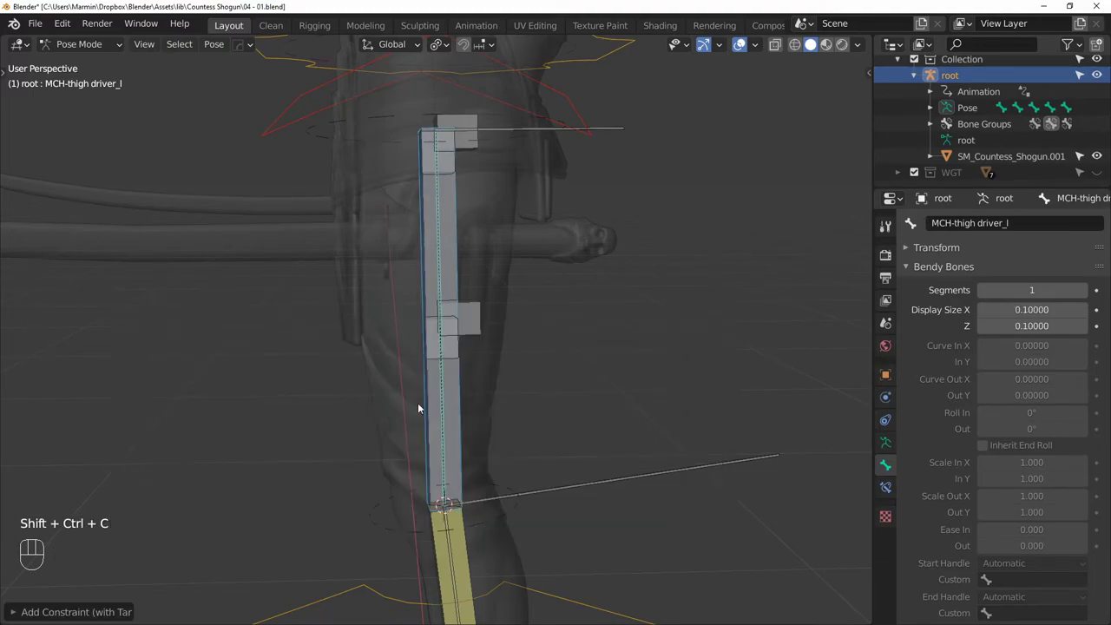
Add a second Copy Transforms constraint to MCH-thigh driver_l, targeting FK thigh ctrl_l
{"action": "left_click", "coordinate": [383, 151]}
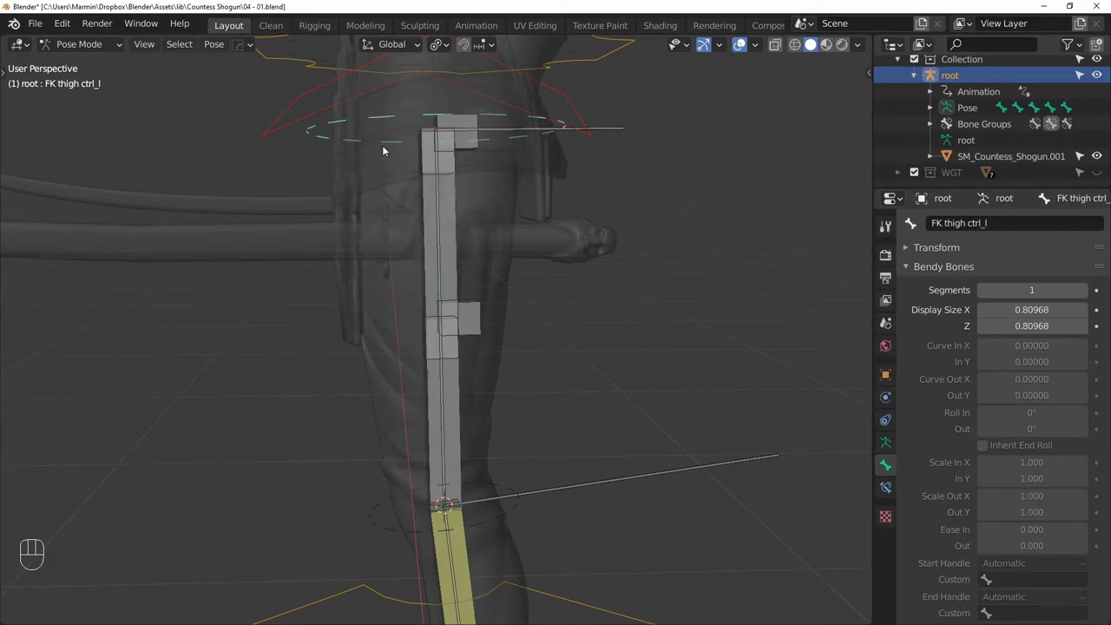
{"action": "left_click", "coordinate": [440, 218], "text": "shift"}
{"action": "left_click", "coordinate": [441, 218], "text": "shift"}
{"action": "left_click_drag", "start_coordinate": [461, 218], "coordinate": [452, 238], "text": "ctrl"}
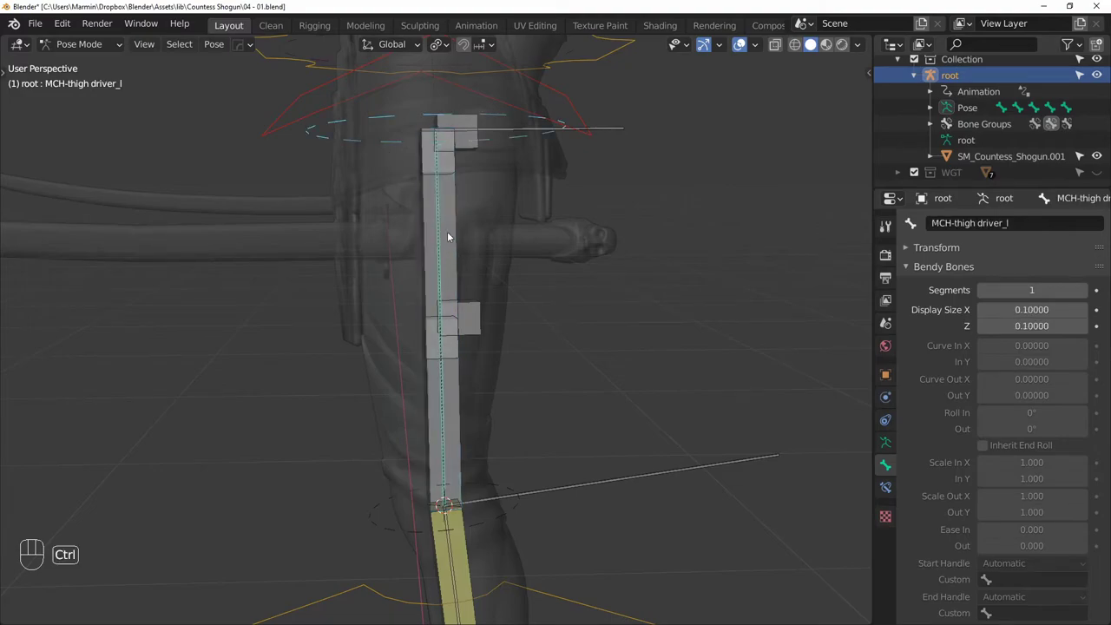
{"action": "key", "text": "shift+ctrl+c"}
{"action": "left_click", "coordinate": [446, 231]}
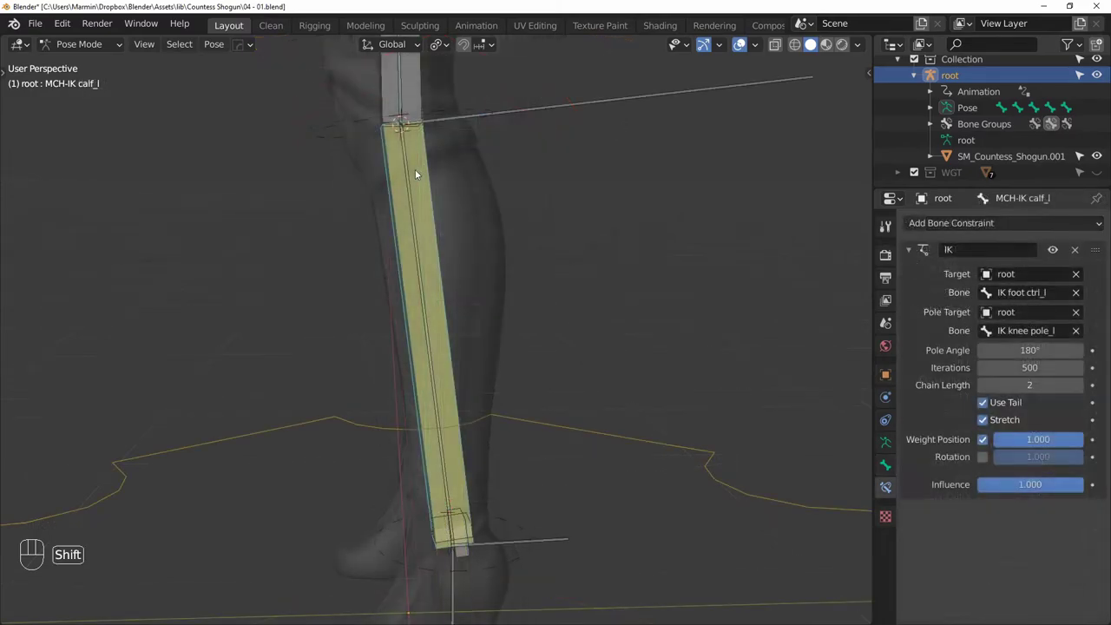
Add a Copy Transforms constraint to MCH-calf driver_l with MCH-IK calf_l as its target
{"action": "left_click", "coordinate": [410, 172], "text": "shift"}
{"action": "key", "text": "shift+ctrl+c"}
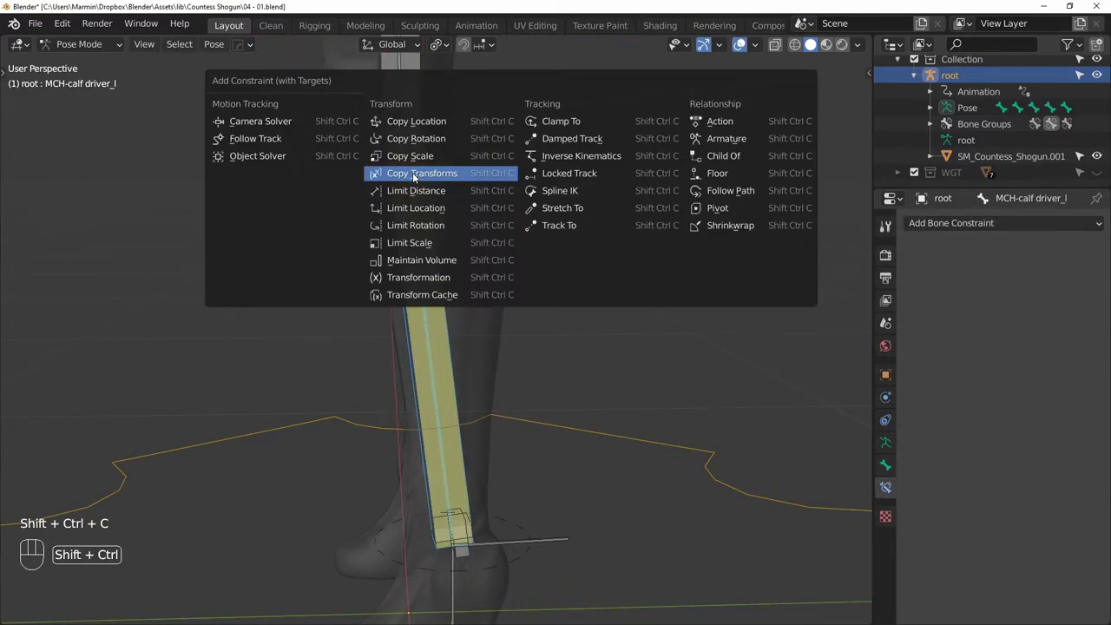
{"action": "left_click", "coordinate": [412, 172]}
Add a second Copy Transforms constraint to MCH-calf driver_l, targeting FK calf ctrl_l
{"action": "left_click", "coordinate": [412, 182], "text": "shift"}
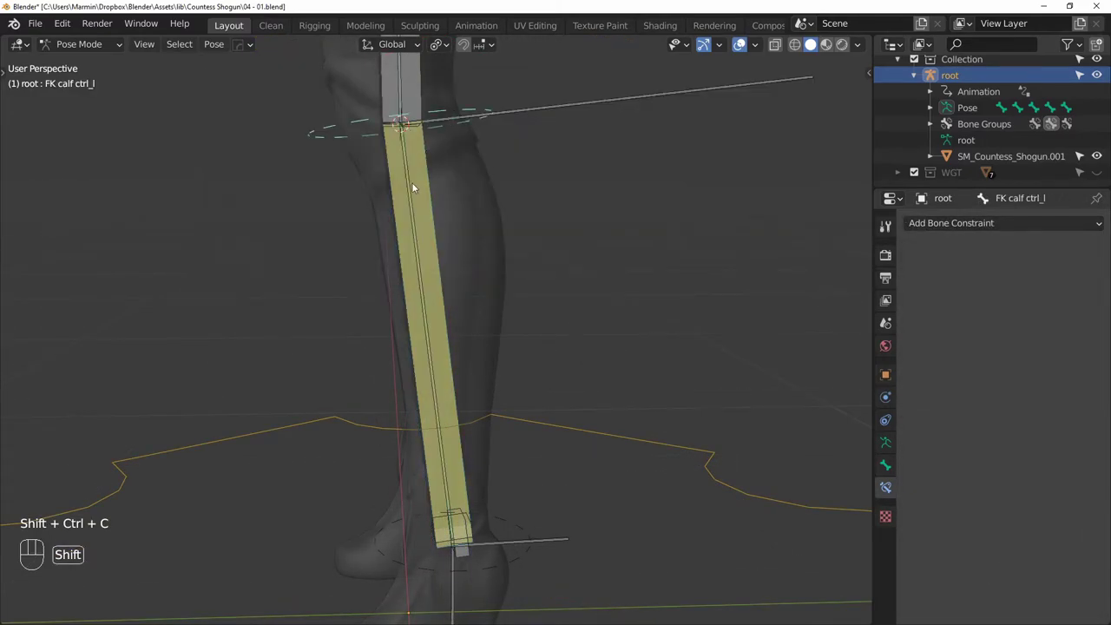
{"action": "left_click", "coordinate": [408, 186], "text": "shift"}
{"action": "left_click", "coordinate": [408, 187], "text": "shift"}
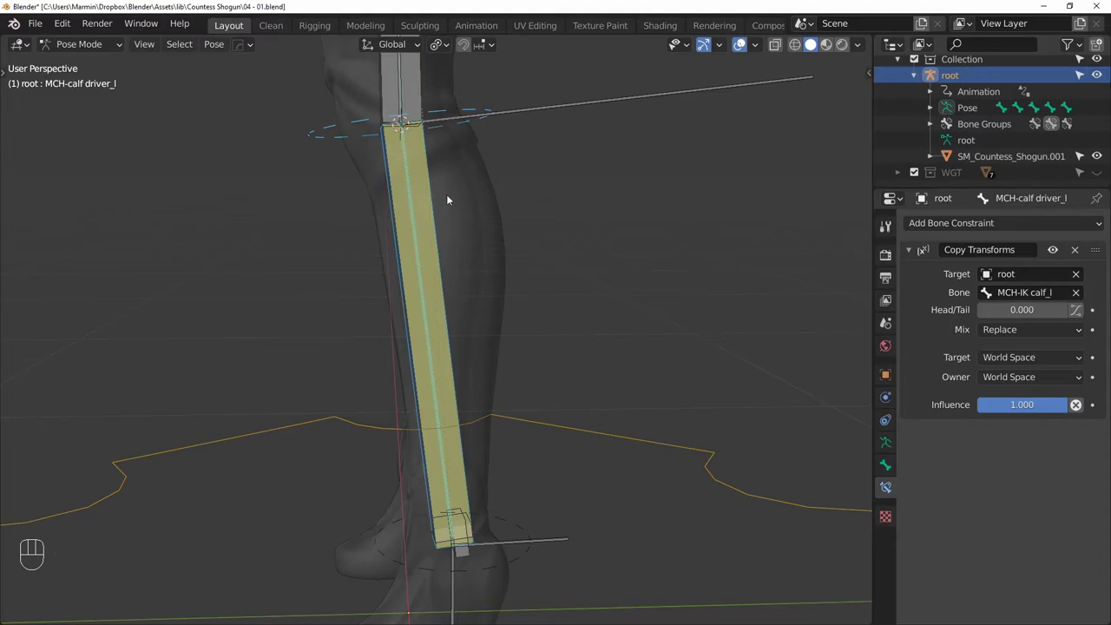
{"action": "left_click_drag", "start_coordinate": [432, 252], "coordinate": [432, 245], "text": "ctrl"}
{"action": "key", "text": "shift+ctrl+c"}
{"action": "left_click", "coordinate": [433, 244]}
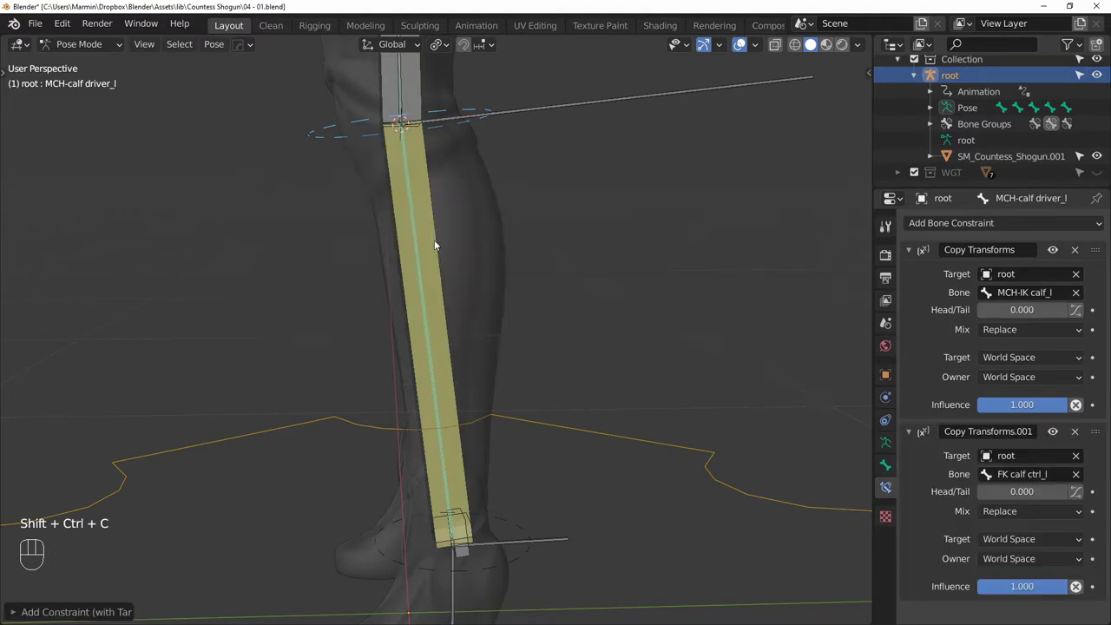
Add a Copy Transforms constraint to MCH-foot driver_l with IK foot ctrl_l as its target
{"action": "scroll", "coordinate": [434, 246], "scroll_direction": "down", "scroll_amount": 6, "text": "shift"}
{"action": "left_click", "coordinate": [510, 401], "text": "shift"}
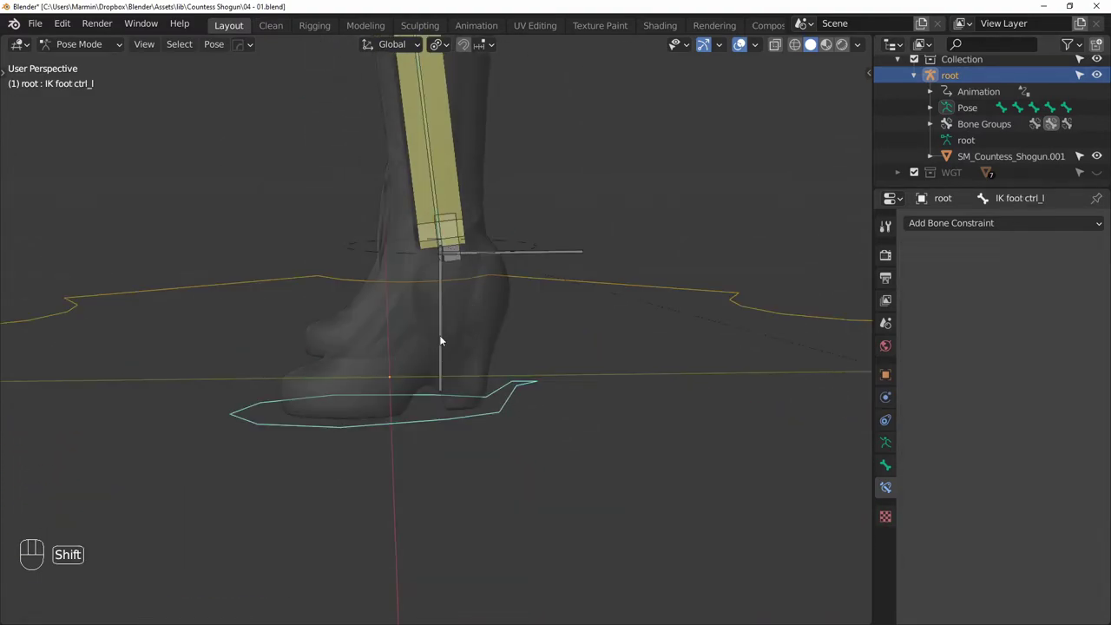
{"action": "key", "text": "shift+ctrl+c"}
{"action": "left_click", "coordinate": [494, 337]}
Add a second Copy Transforms constraint to MCH-foot driver_l, targeting FK foot ctrl_l
{"action": "left_click", "coordinate": [496, 238]}
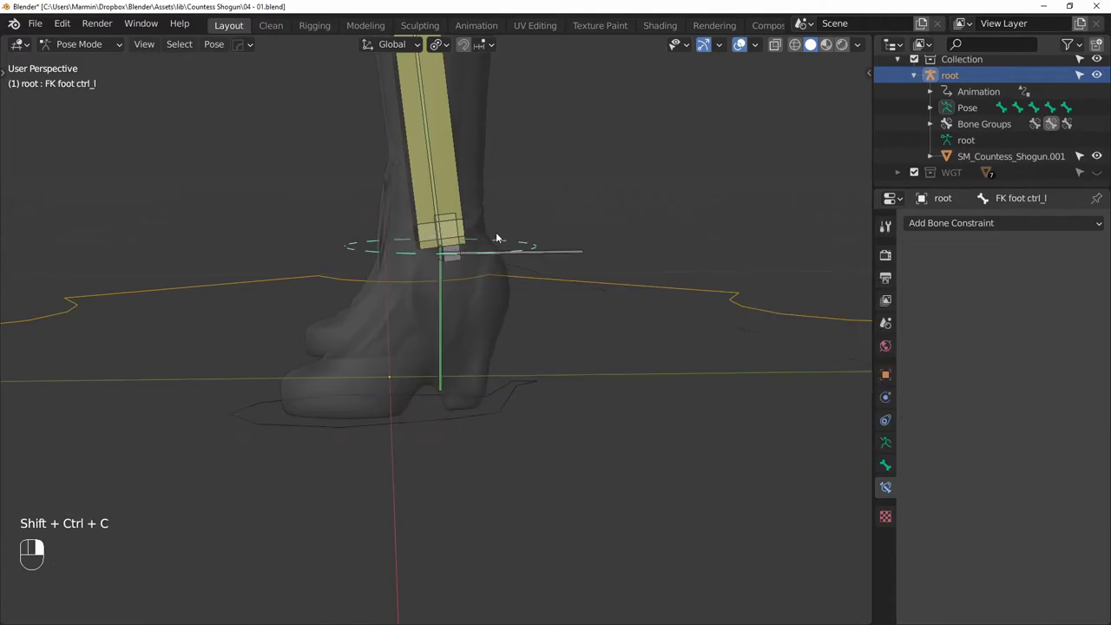
{"action": "left_click", "coordinate": [439, 302], "text": "shift"}
{"action": "key", "text": "shift+ctrl+c"}
{"action": "left_click", "coordinate": [441, 301]}
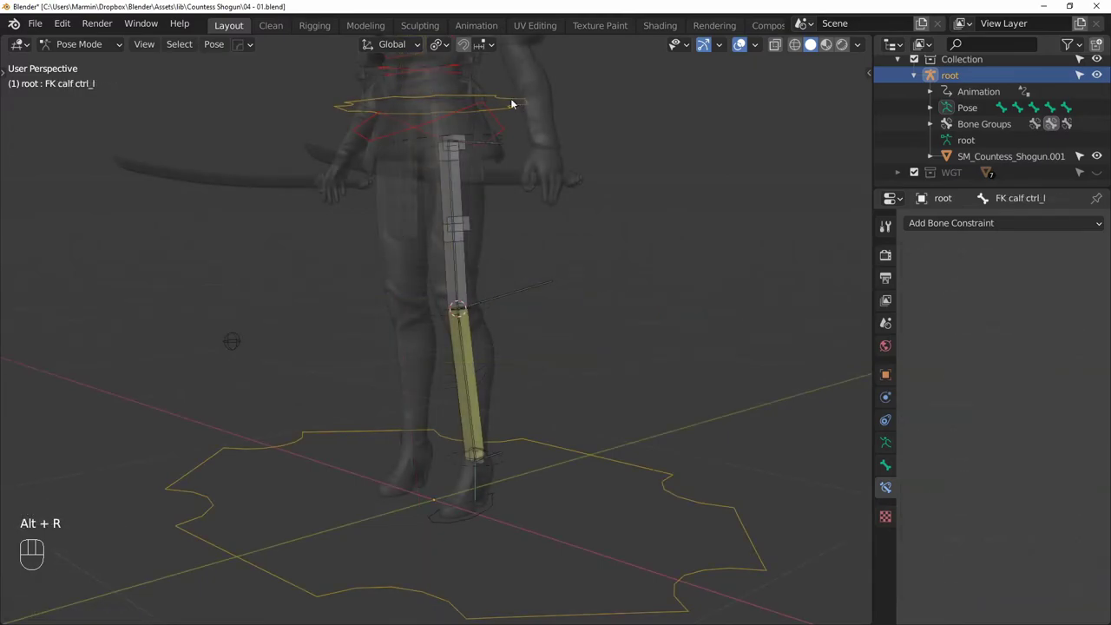
Add a custom property named "Leg l IK/FK" with a property value of 0.0 to the torso ctrl bone
{"action": "left_click", "coordinate": [511, 103]}
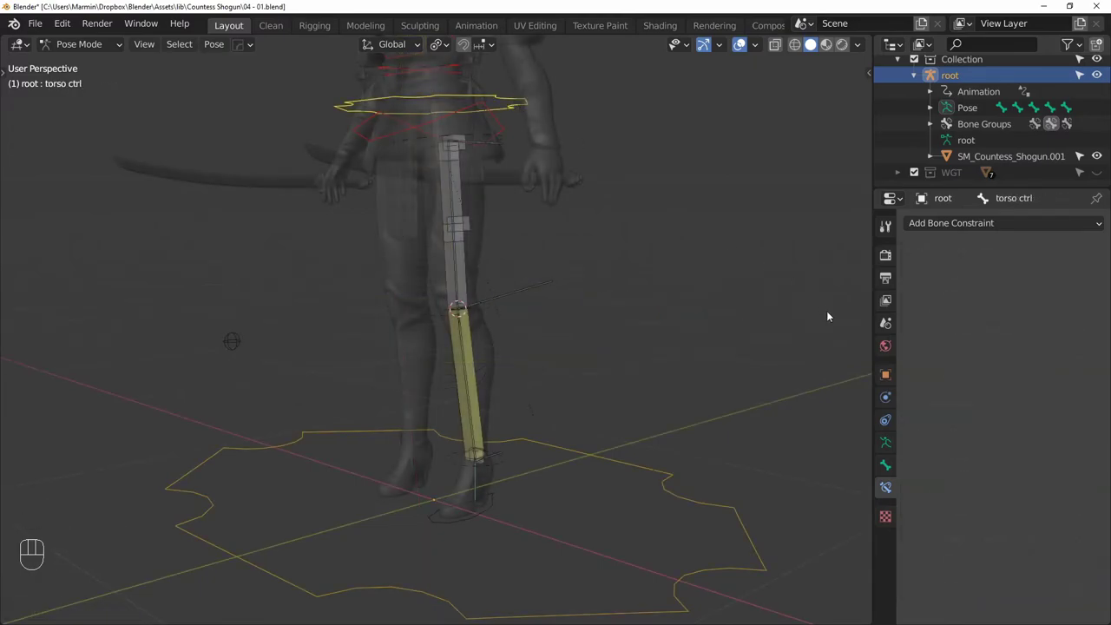
{"action": "left_click", "coordinate": [885, 465]}
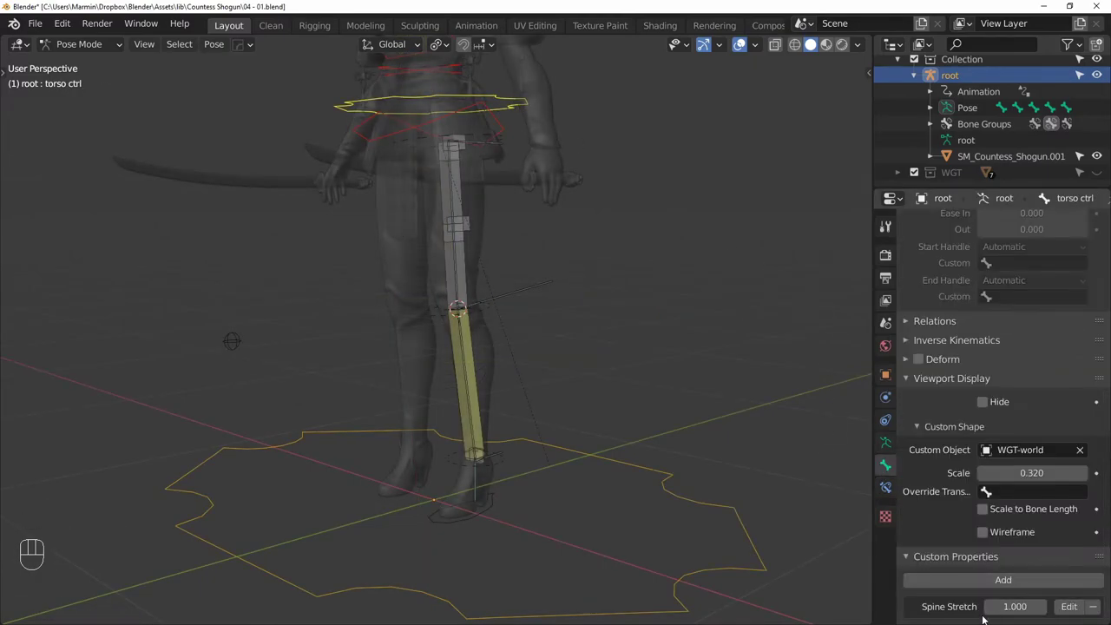
{"action": "left_click", "coordinate": [1019, 588]}
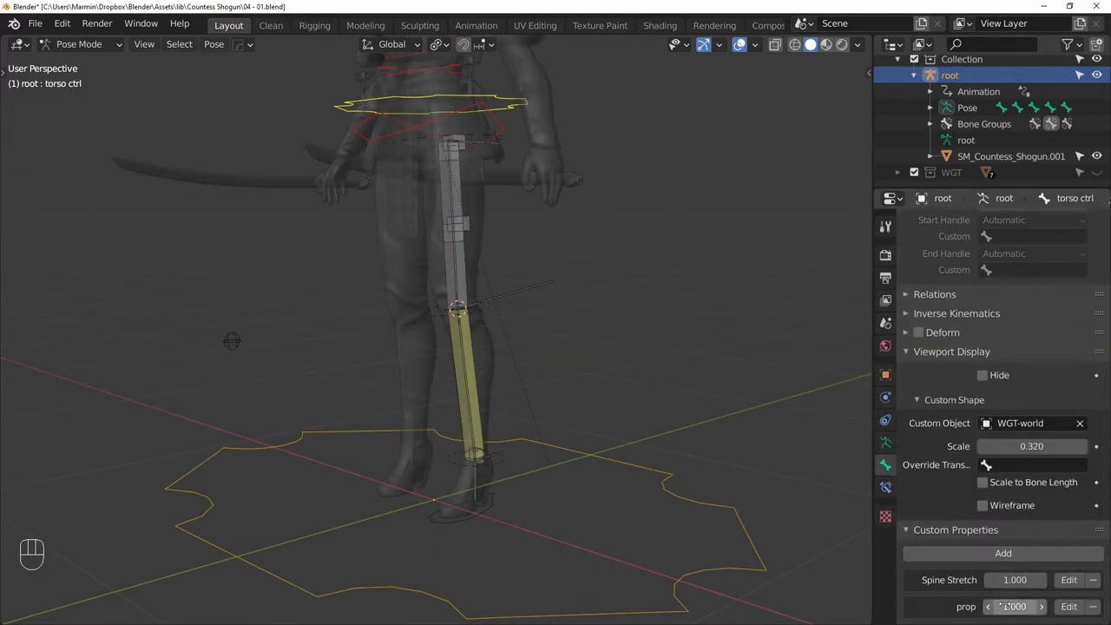
{"action": "left_click", "coordinate": [1069, 607]}
{"action": "left_click", "coordinate": [994, 418]}
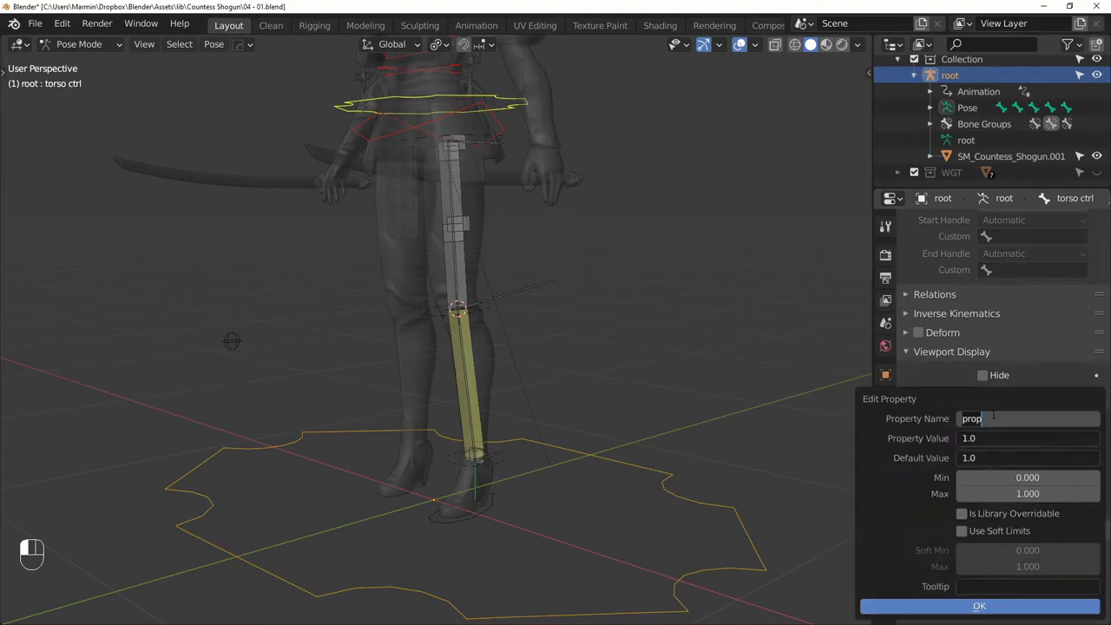
{"action": "type", "text": "Leg l IK/"}
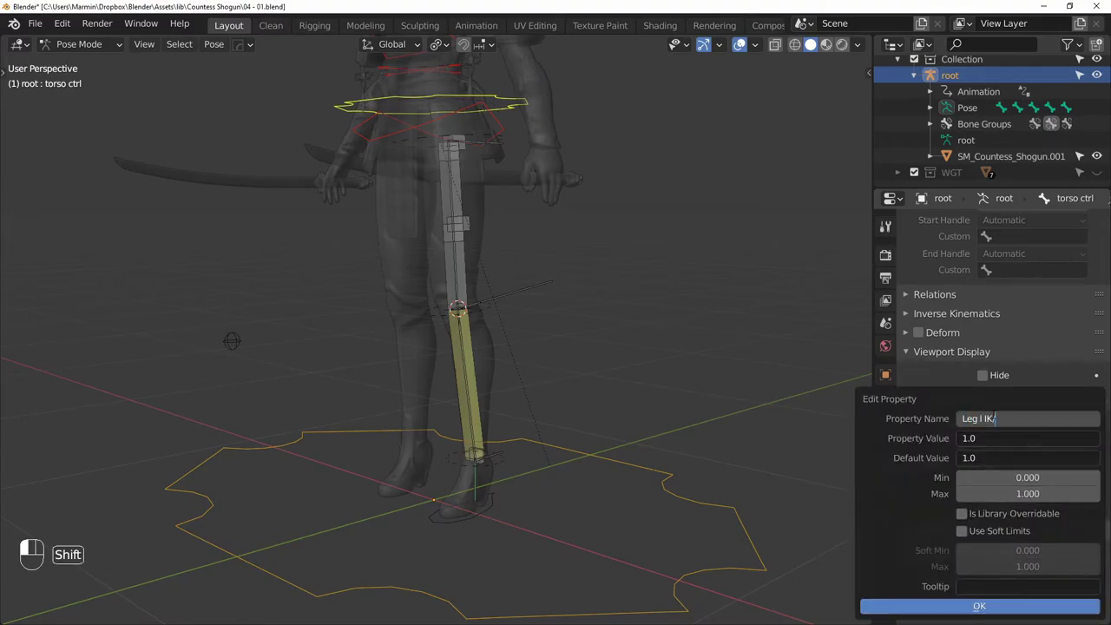
{"action": "type", "text": "FK"}
{"action": "left_click", "coordinate": [1000, 434]}
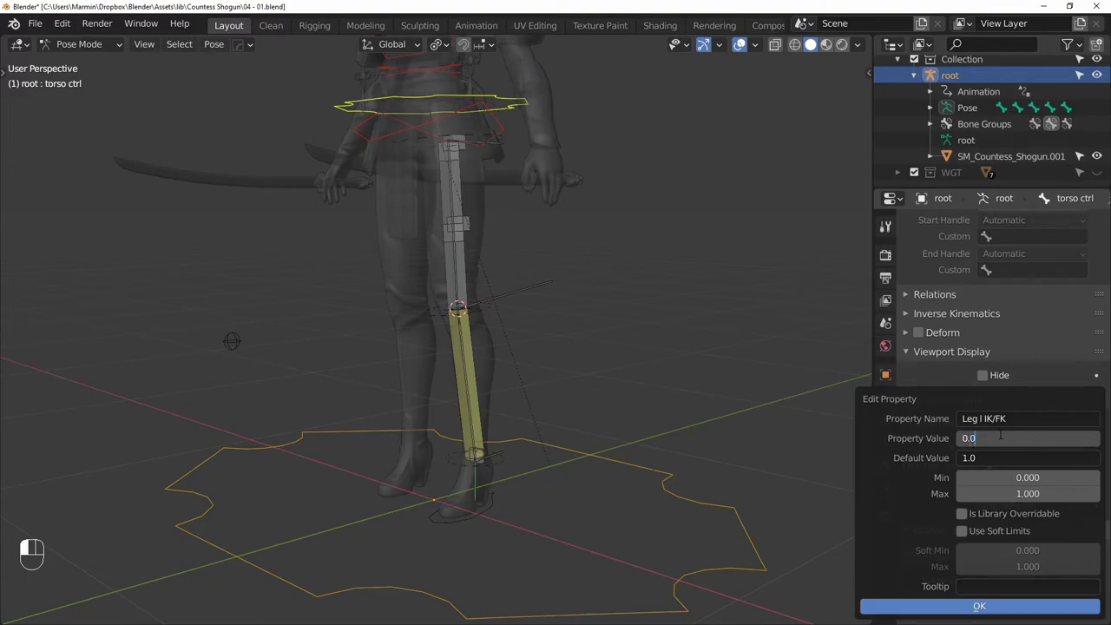
{"action": "key", "text": "Return"}
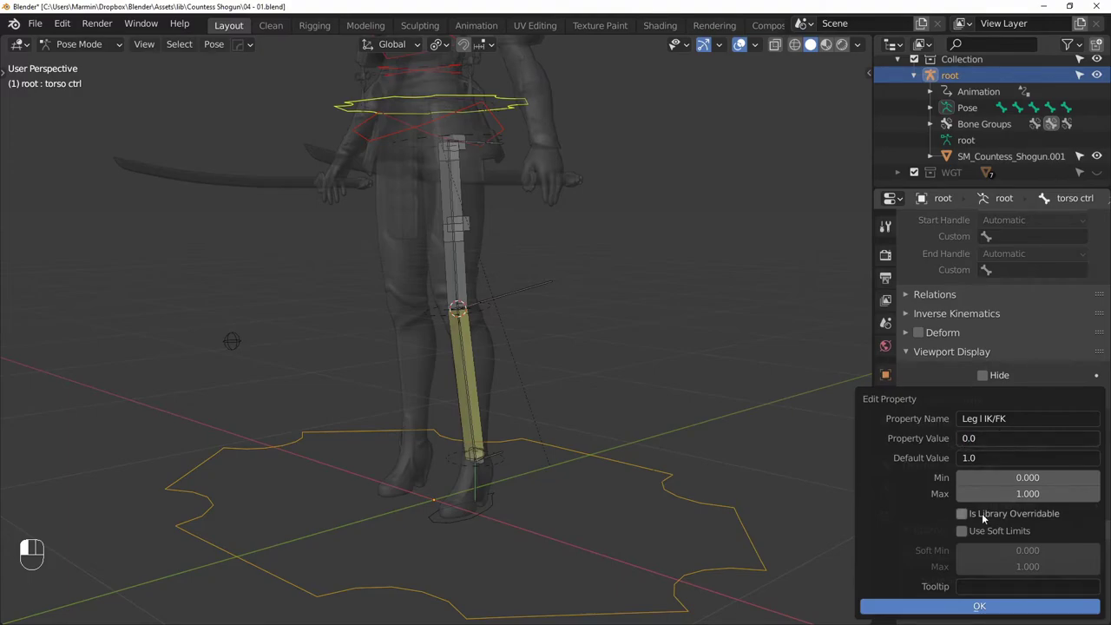
{"action": "left_click", "coordinate": [980, 607]}
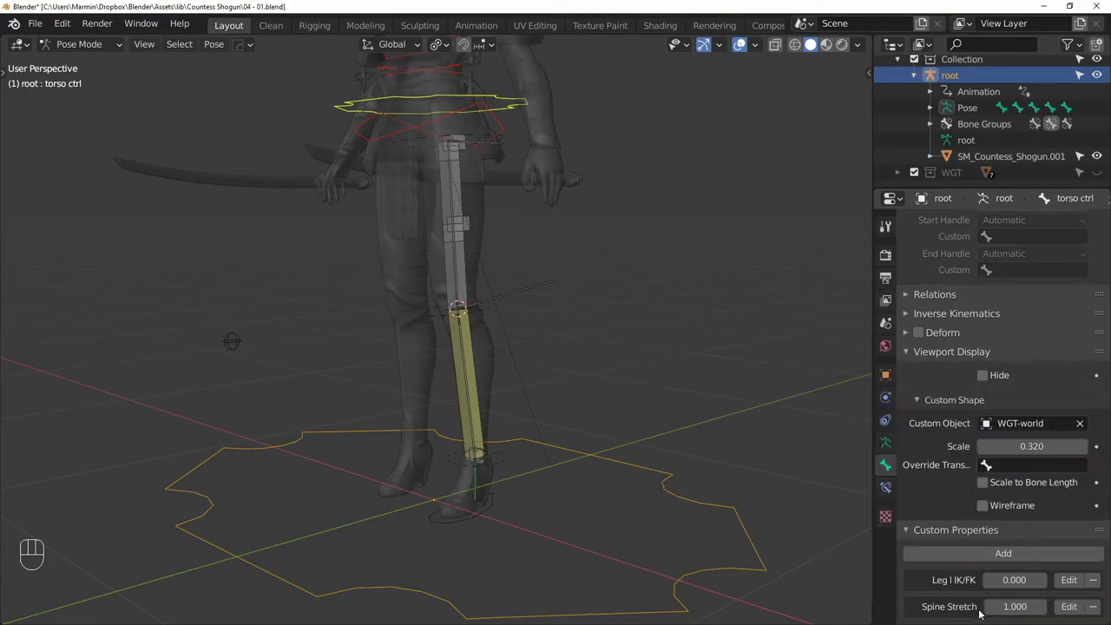
Copy the Leg l IK/FK property as a new driver and paste it onto the influence of MCH-thigh driver_l's FK Copy Transforms constraint
{"action": "right_click", "coordinate": [1014, 580]}
{"action": "left_click", "coordinate": [978, 553]}
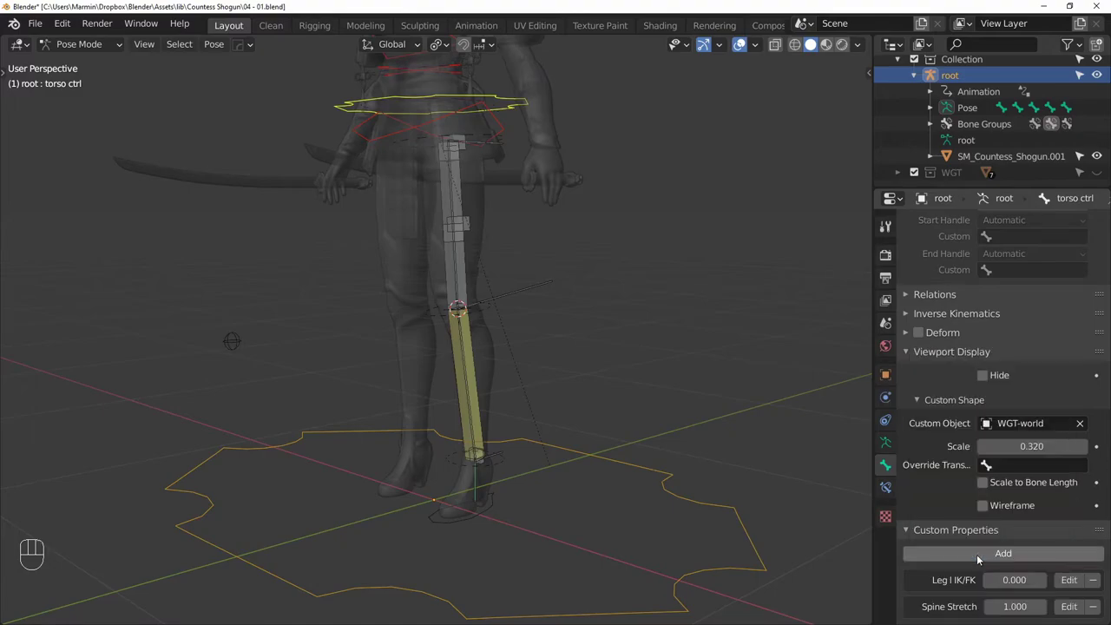
{"action": "left_click", "coordinate": [451, 262]}
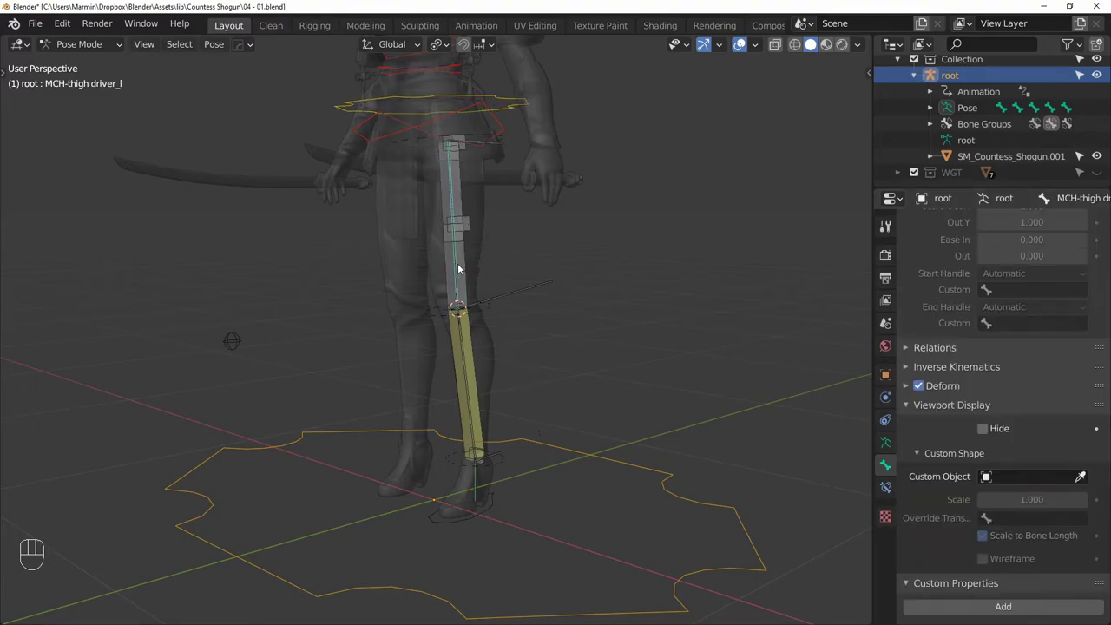
{"action": "left_click", "coordinate": [886, 487]}
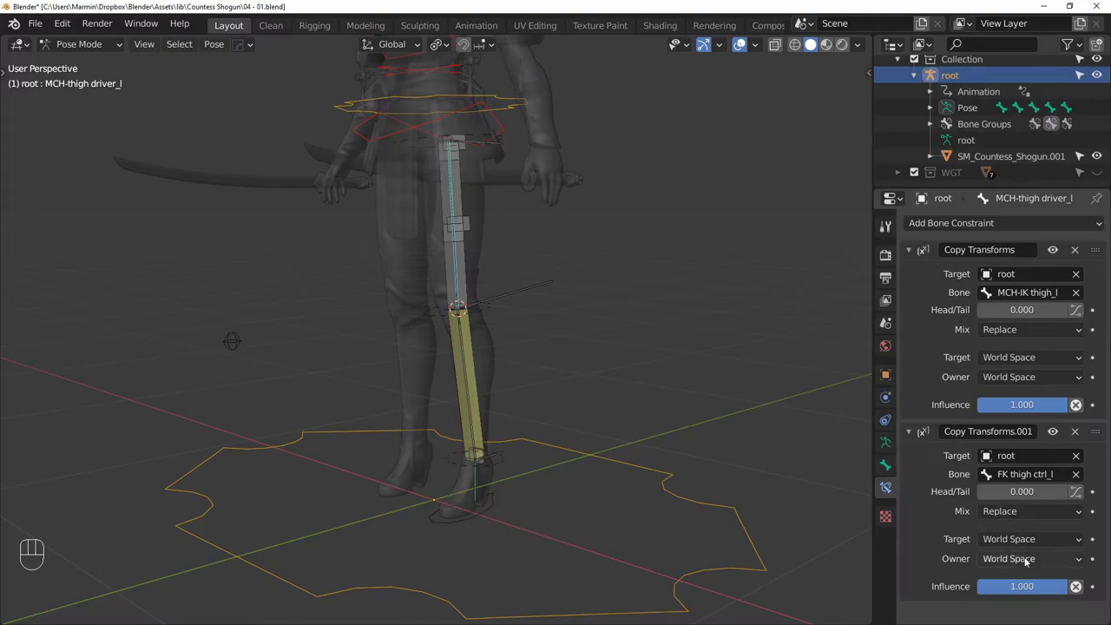
{"action": "right_click", "coordinate": [1031, 588]}
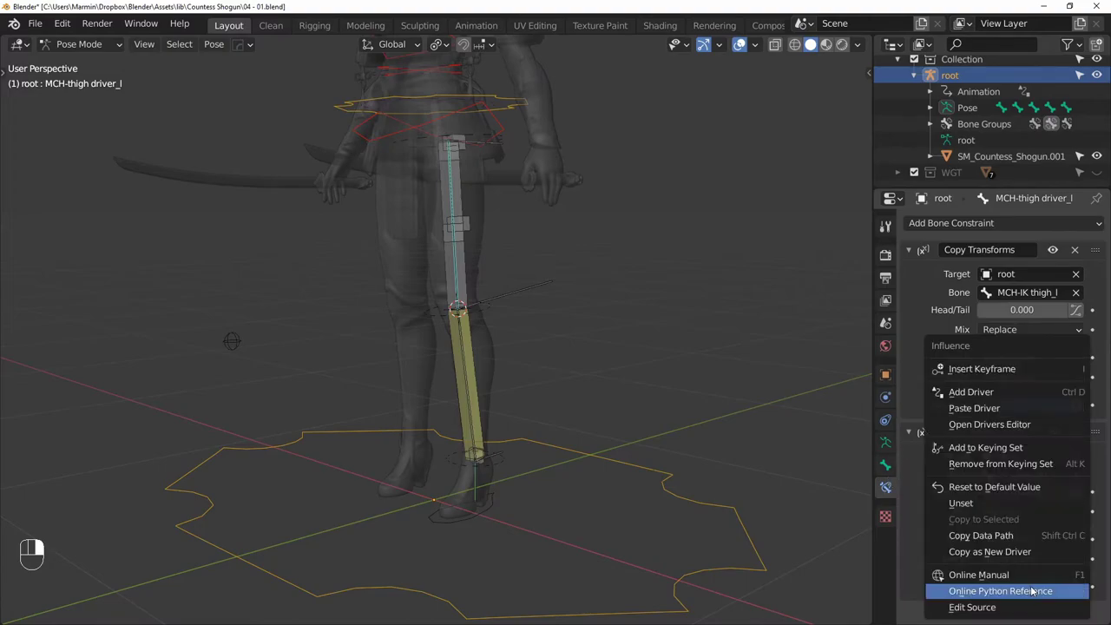
{"action": "left_click", "coordinate": [981, 408]}
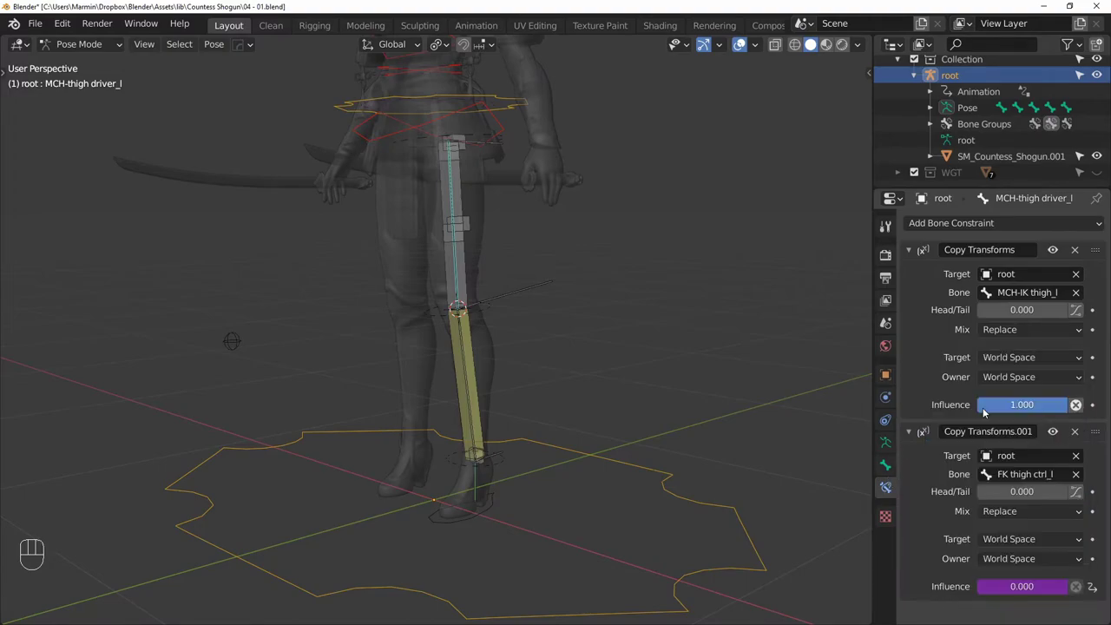
Paste the copied driver onto the FK Copy Transforms influence of both MCH-calf driver_l and MCH-foot driver_l
{"action": "left_click", "coordinate": [471, 394]}
{"action": "left_click", "coordinate": [472, 395]}
{"action": "right_click", "coordinate": [1017, 590]}
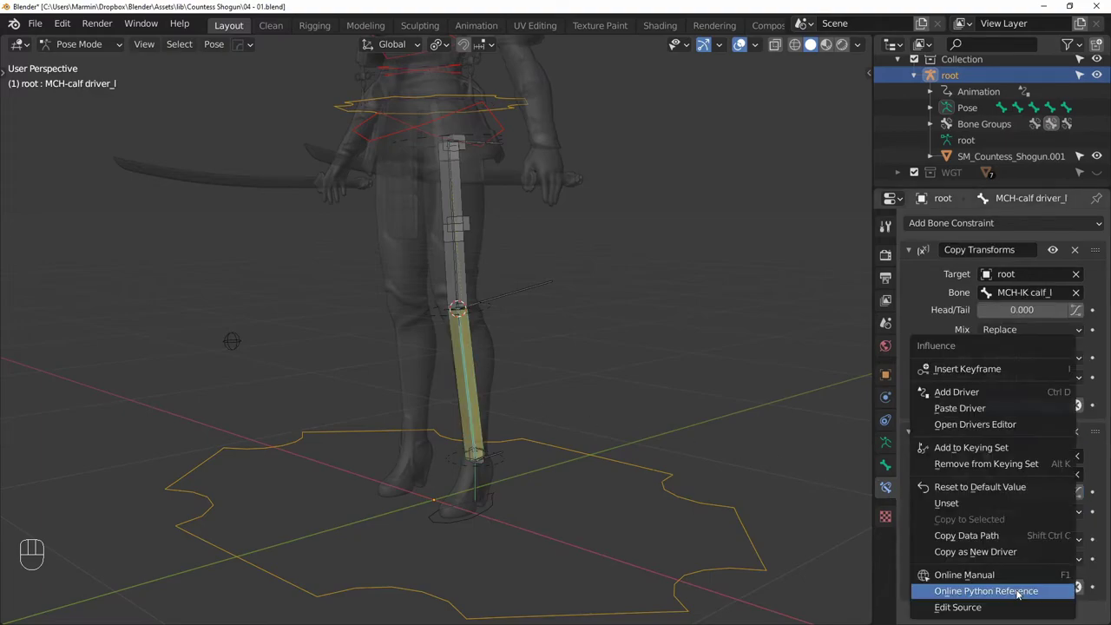
{"action": "left_click", "coordinate": [959, 411]}
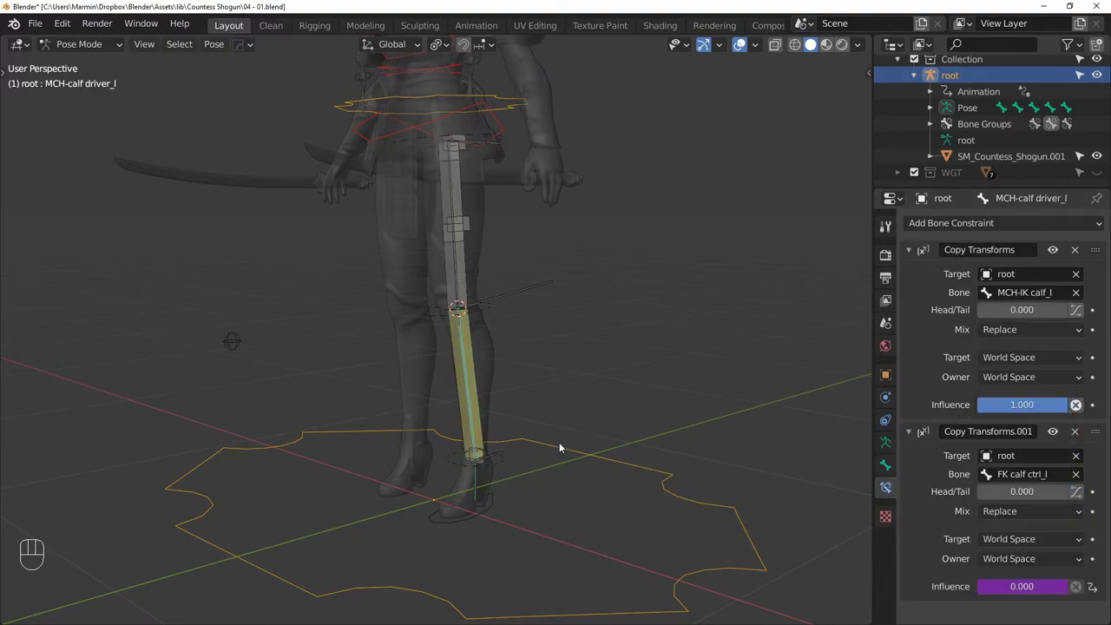
{"action": "left_click", "coordinate": [479, 485]}
{"action": "right_click", "coordinate": [1018, 588]}
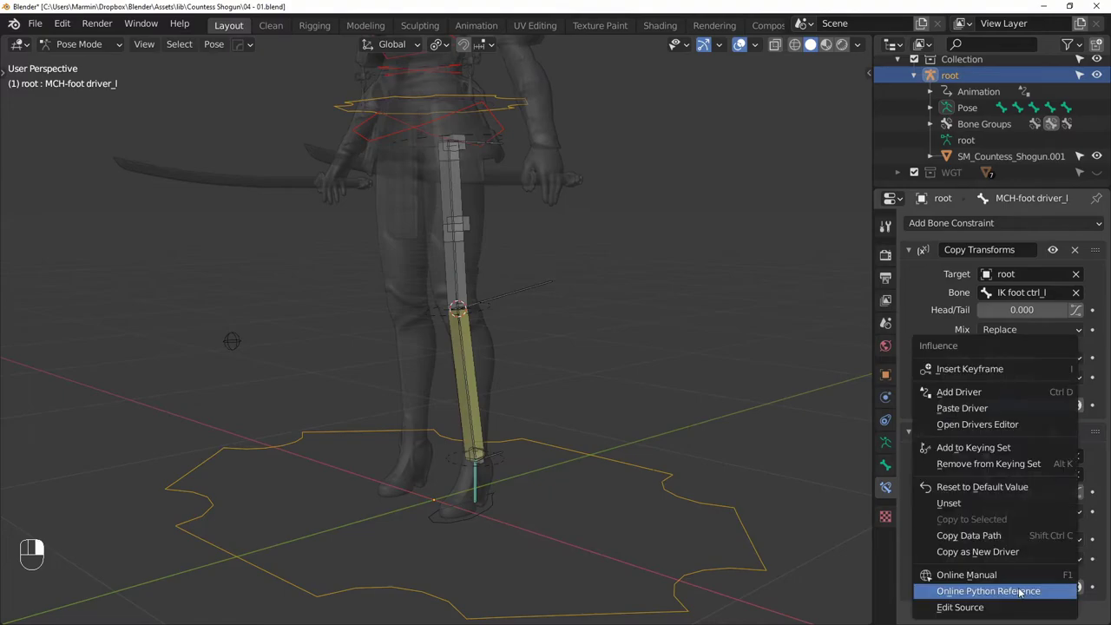
{"action": "left_click", "coordinate": [962, 408]}
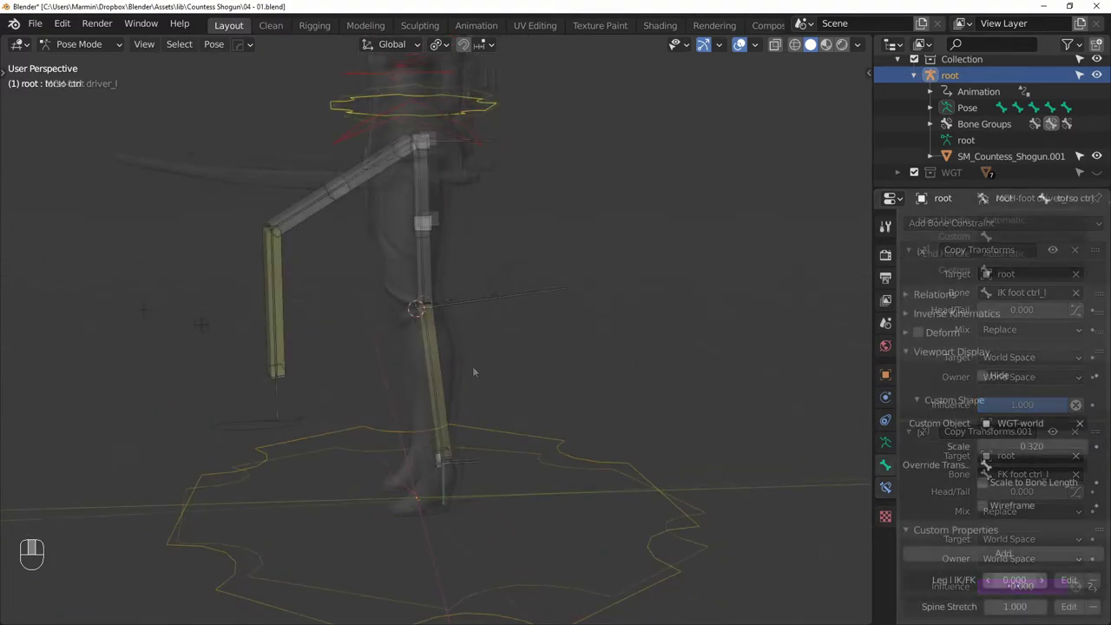
Test the leg switch by changing Leg l IK/FK on torso ctrl and rotating FK calf ctrl_l
{"action": "left_click_drag", "start_coordinate": [1014, 580], "coordinate": [1042, 580]}
{"action": "left_click", "coordinate": [490, 264]}
{"action": "left_click", "coordinate": [621, 375]}
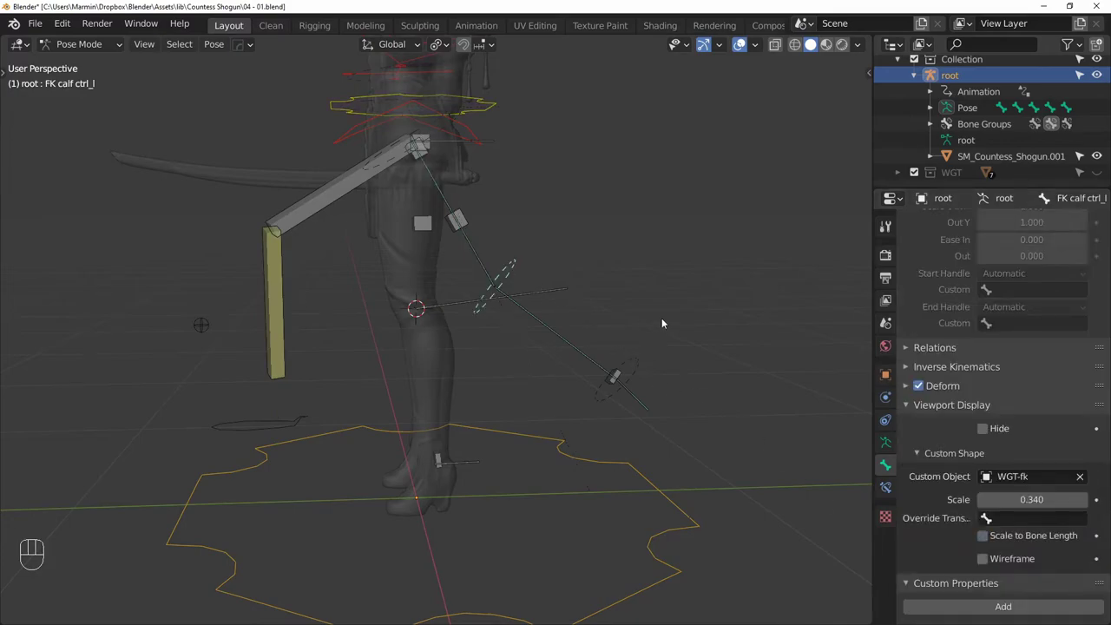
{"action": "key", "text": "r"}
{"action": "left_click", "coordinate": [574, 221]}
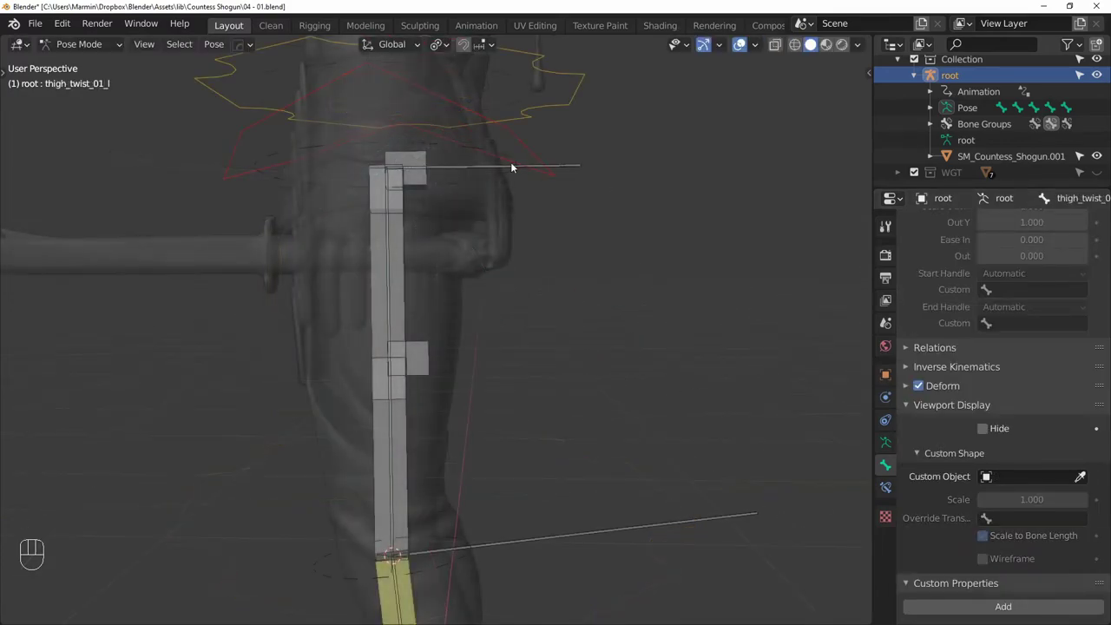
Duplicate the thigh_l bone in place in Edit Mode, shorten the copy to about half and thicken its B-Bone display size to about 0.57
{"action": "right_click", "coordinate": [481, 166]}
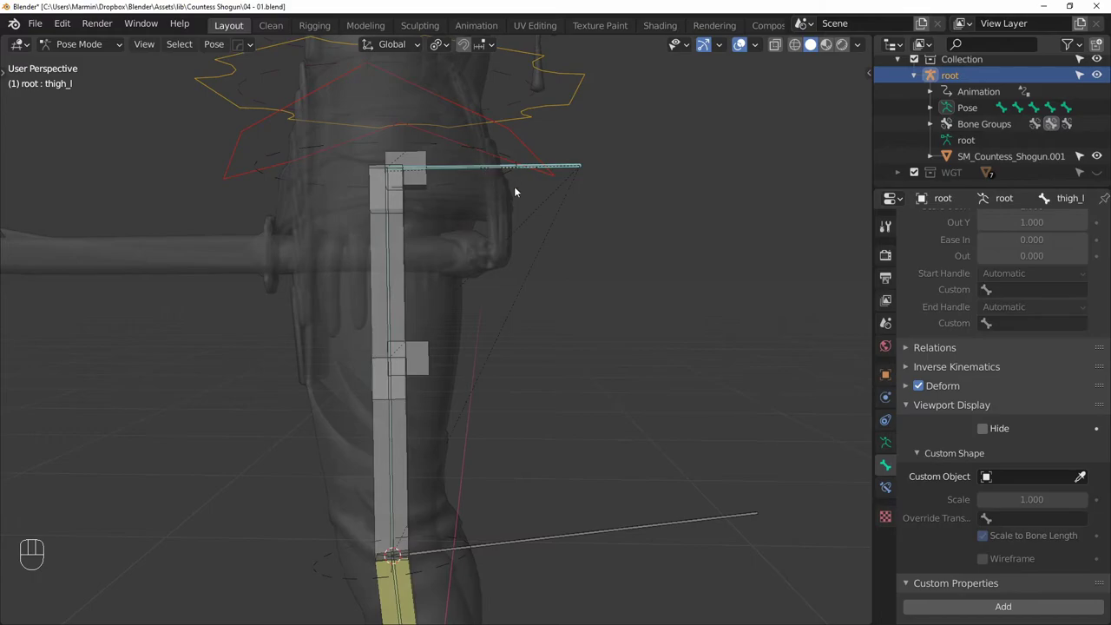
{"action": "key", "text": "Tab"}
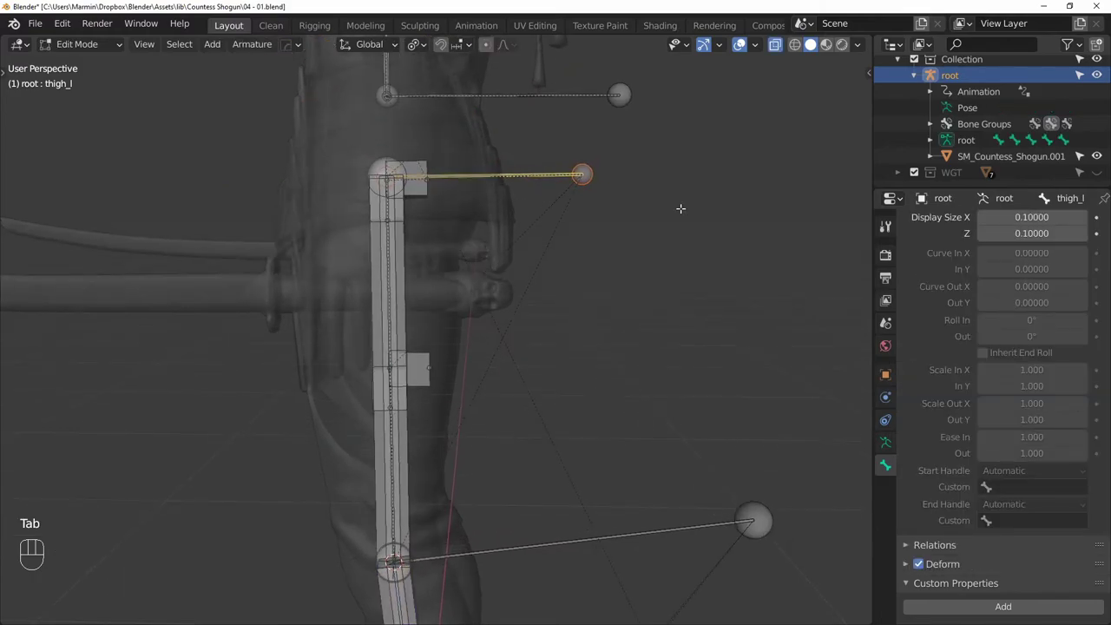
{"action": "key", "text": "shift+d"}
{"action": "left_click", "coordinate": [681, 195]}
{"action": "key", "text": "s"}
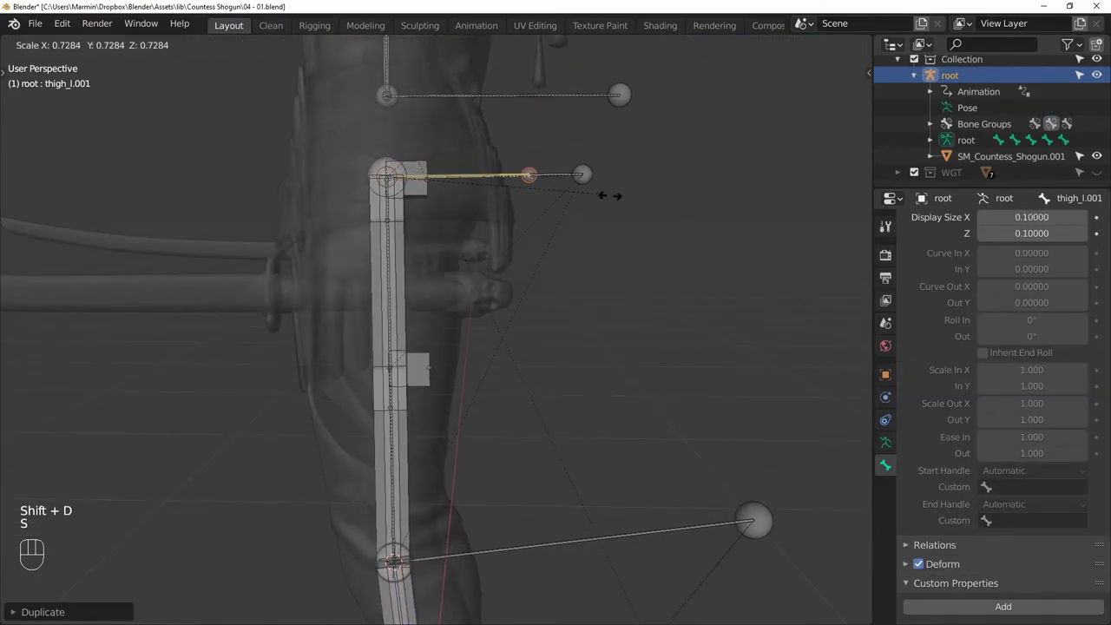
{"action": "left_click", "coordinate": [511, 205]}
{"action": "key", "text": "ctrl+alt+s"}
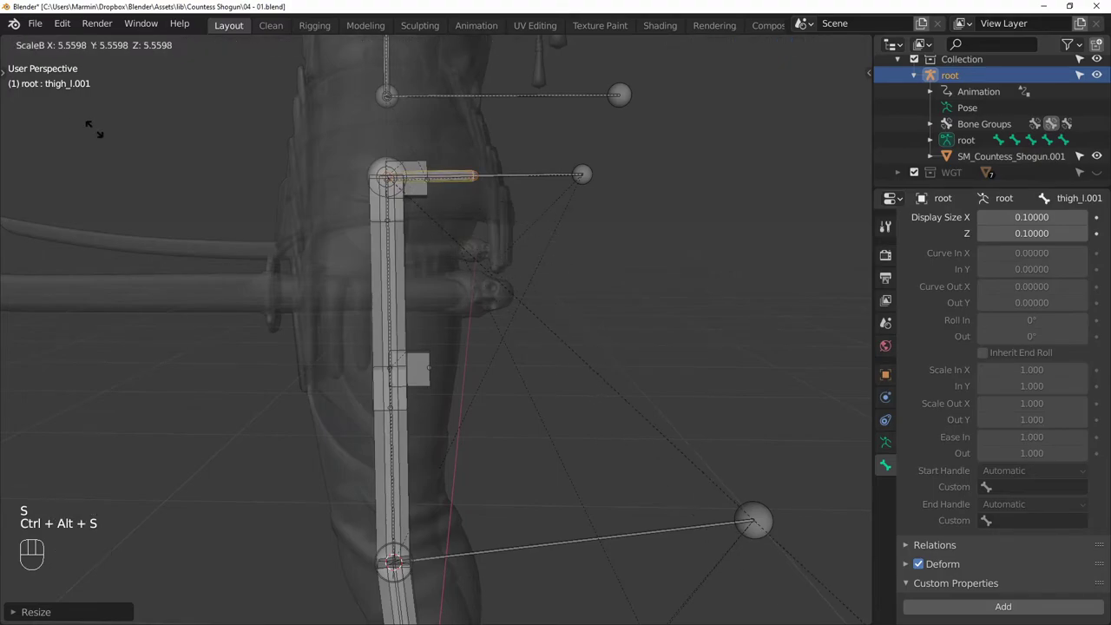
{"action": "left_click", "coordinate": [141, 175]}
Parent the shortened thigh_l copy to MCH-thigh driver_l with Keep Offset
{"action": "scroll", "coordinate": [389, 290], "scroll_direction": "up", "scroll_amount": 5}
{"action": "left_click", "coordinate": [342, 235], "text": "shift"}
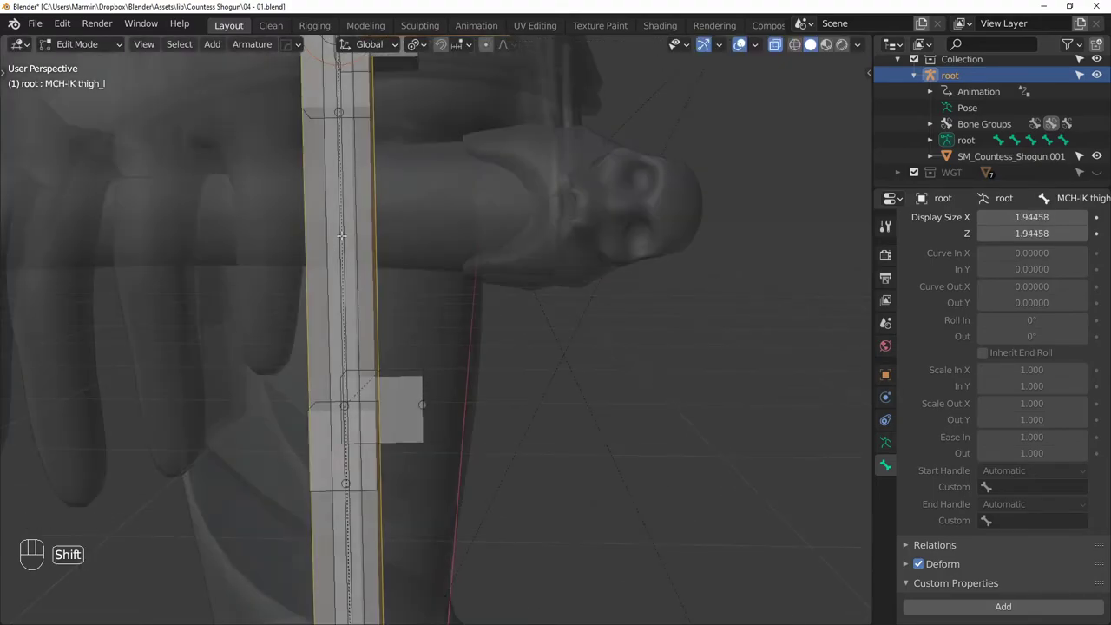
{"action": "left_click", "coordinate": [342, 235], "text": "shift"}
{"action": "key", "text": "ctrl+z"}
{"action": "scroll", "coordinate": [402, 239], "scroll_direction": "down", "scroll_amount": 2}
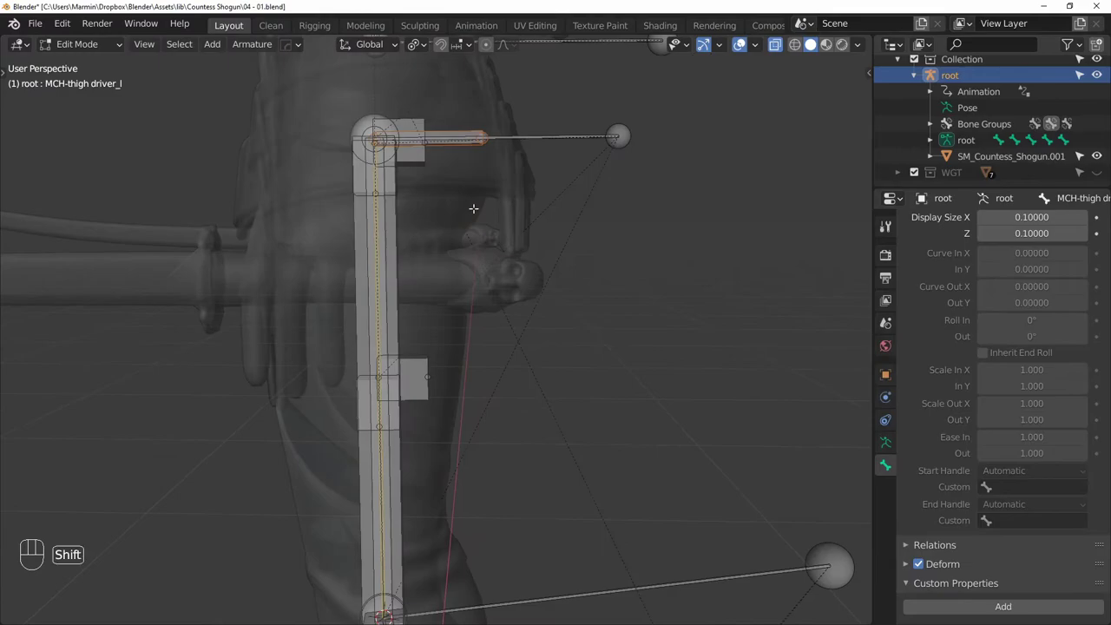
{"action": "middle_click_drag", "start_coordinate": [476, 207], "coordinate": [464, 226], "text": "shift"}
{"action": "key", "text": "ctrl+p"}
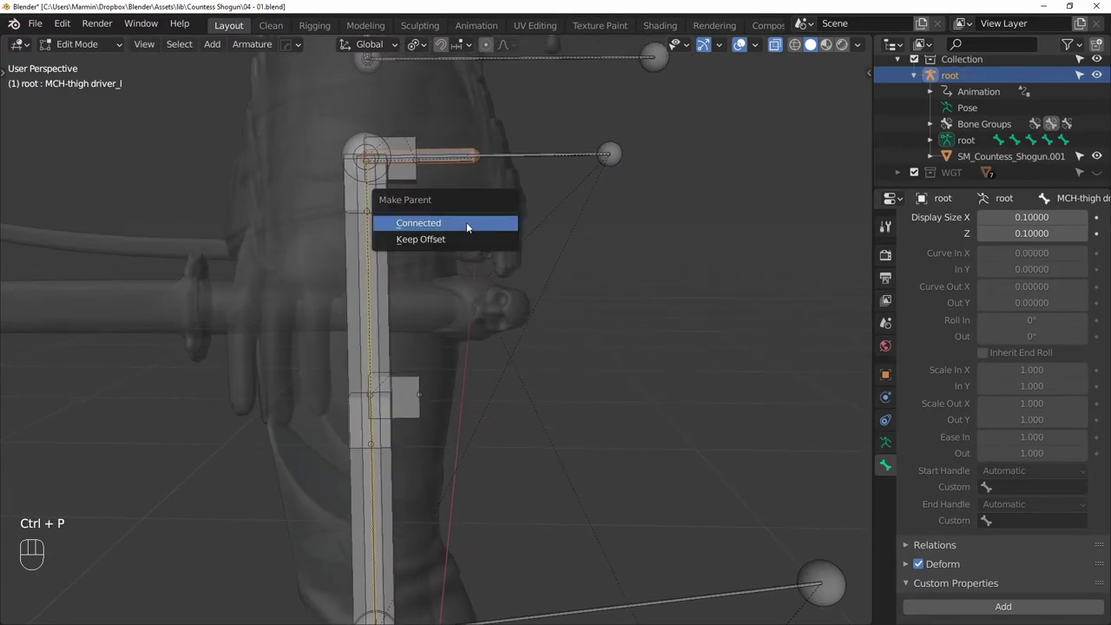
{"action": "left_click", "coordinate": [466, 228]}
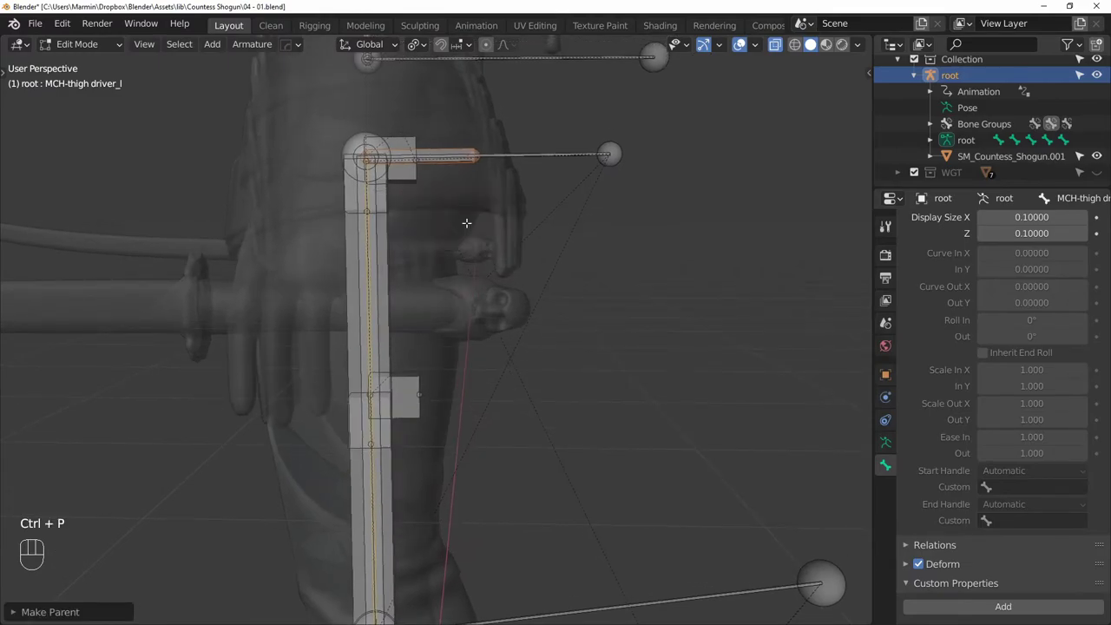
Rename the shortened thigh copy as BUFF-thigh_l
{"action": "left_click", "coordinate": [448, 149]}
{"action": "key", "text": "F2"}
{"action": "key", "text": "BackSpace"}
{"action": "key", "text": "BackSpace"}
{"action": "type", "text": "BUFF-thigh_l"}
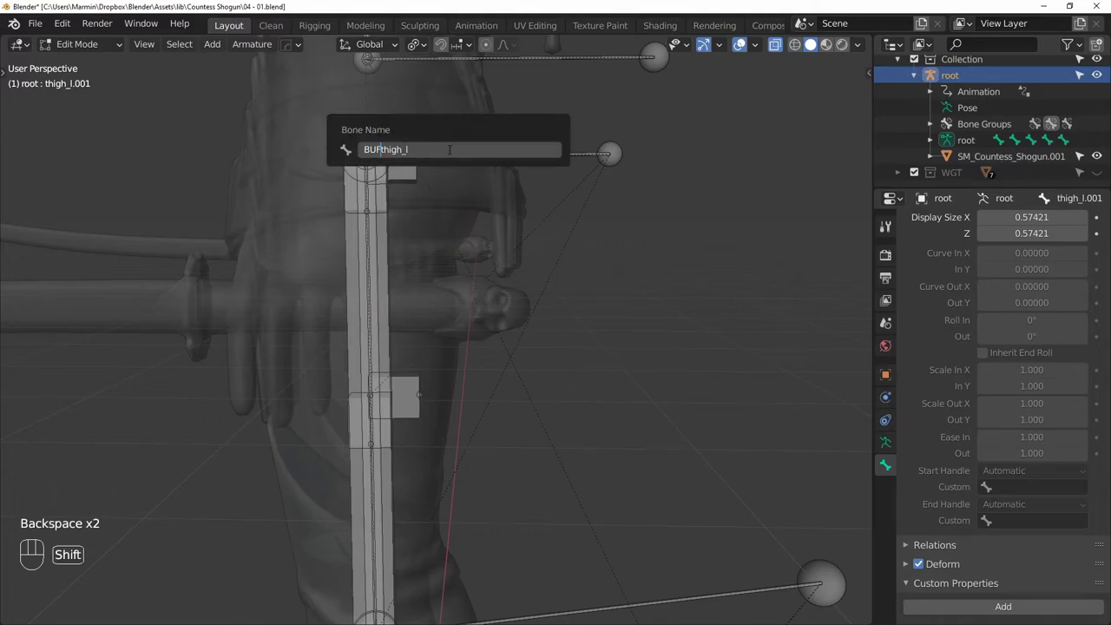
{"action": "key", "text": "Return"}
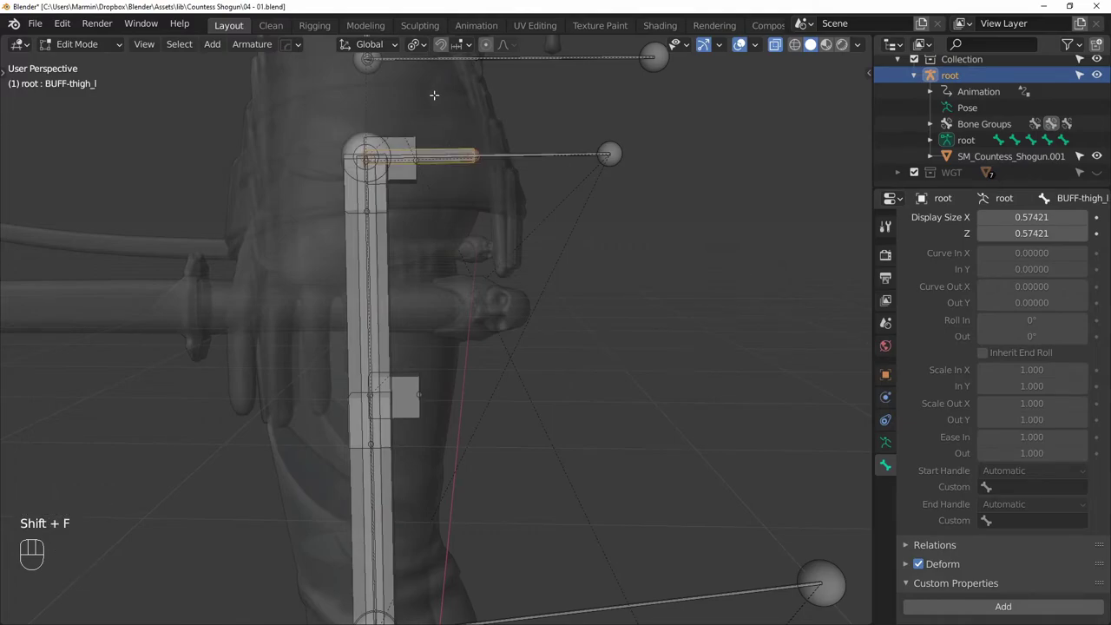
Duplicate the calf_l bone in place, shorten the copy to about a third and thicken its B-Bone display size to about 0.96
{"action": "middle_click_drag", "start_coordinate": [564, 499], "coordinate": [534, 190], "text": "shift"}
{"action": "left_click", "coordinate": [523, 305]}
{"action": "key", "text": "shift+d"}
{"action": "right_click", "coordinate": [775, 342]}
{"action": "key", "text": "s"}
{"action": "left_click", "coordinate": [485, 377]}
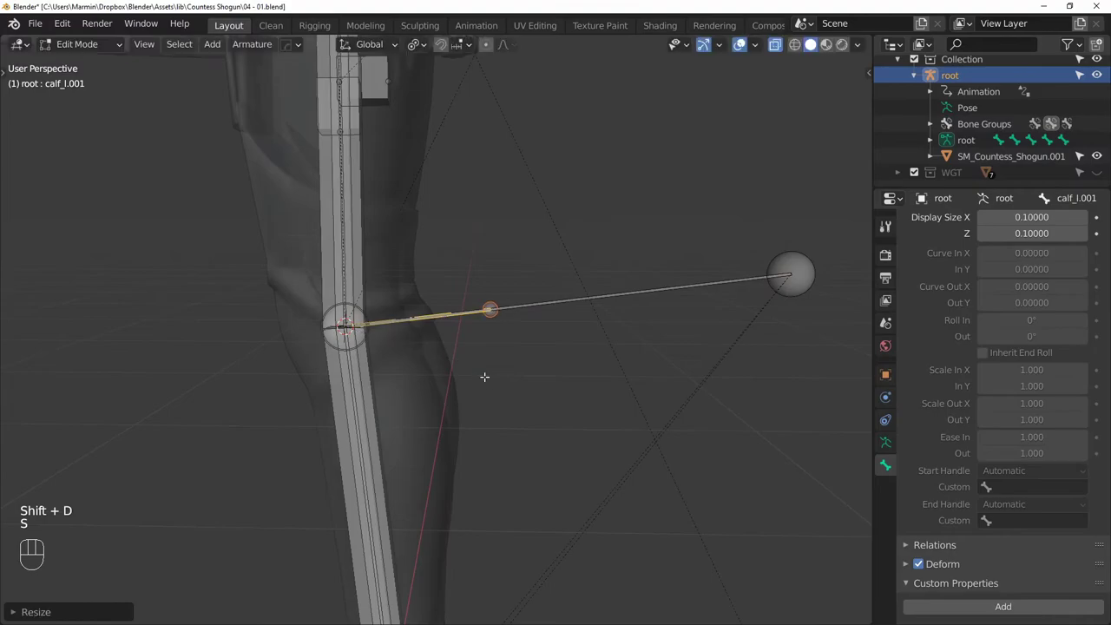
{"action": "key", "text": "ctrl+alt+s"}
{"action": "left_click", "coordinate": [493, 402]}
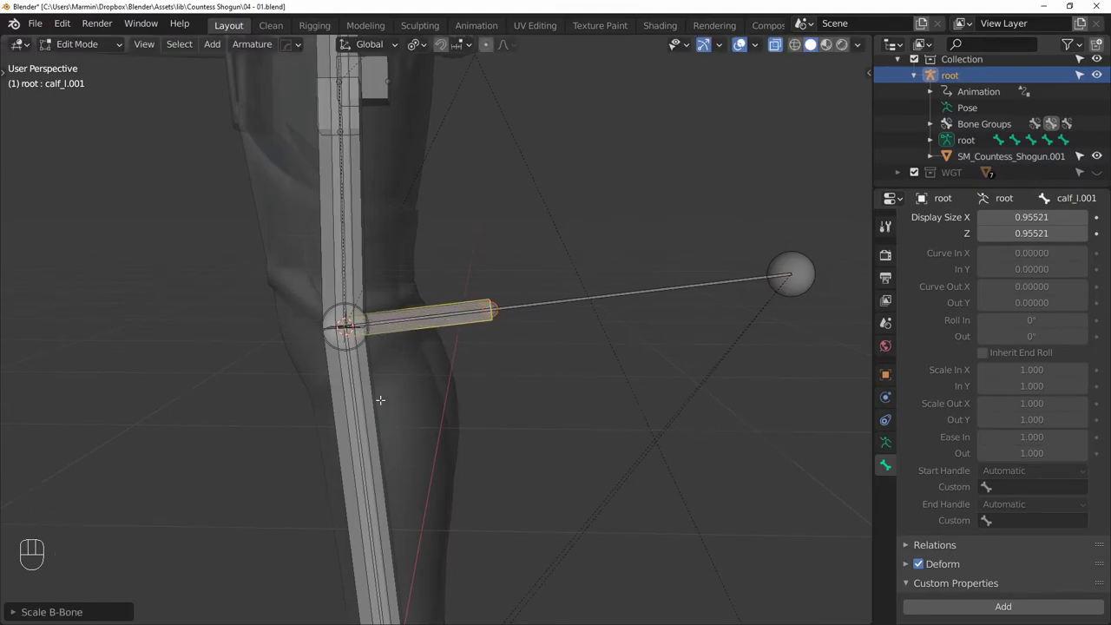
Parent the shortened calf_l copy to MCH-calf driver_l with Keep Offset
{"action": "left_click", "coordinate": [352, 398], "text": "shift"}
{"action": "left_click", "coordinate": [353, 398], "text": "shift"}
{"action": "key", "text": "ctrl+p"}
{"action": "left_click", "coordinate": [438, 421]}
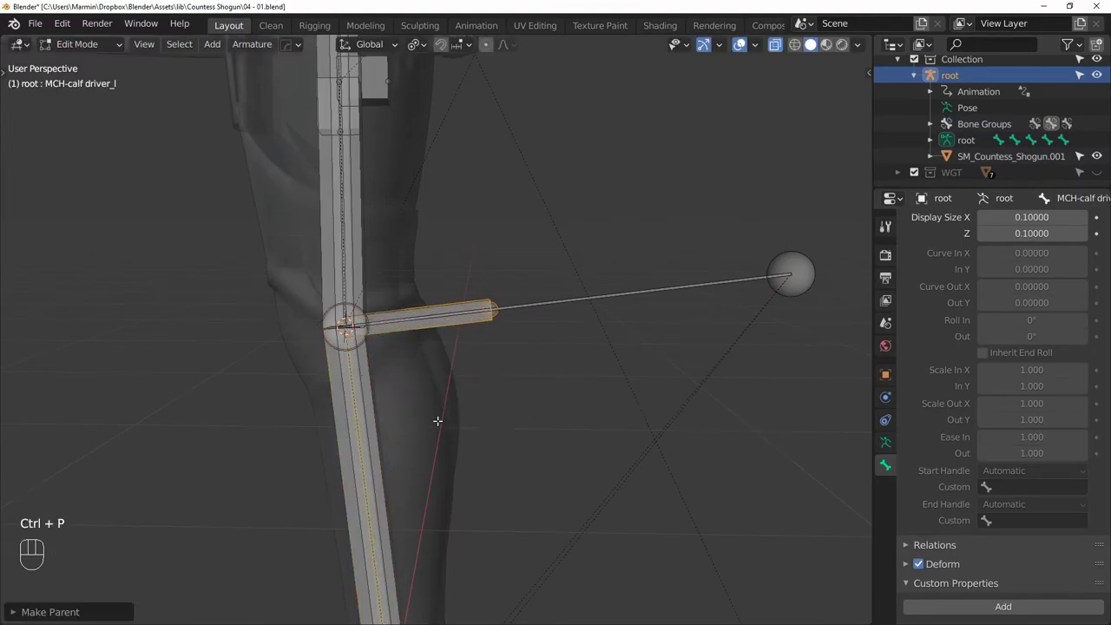
Rename the shortened calf copy as BUFF-calf_l
{"action": "left_click", "coordinate": [455, 305]}
{"action": "key", "text": "F2"}
{"action": "key", "text": "BackSpace"}
{"action": "key", "text": "BackSpace"}
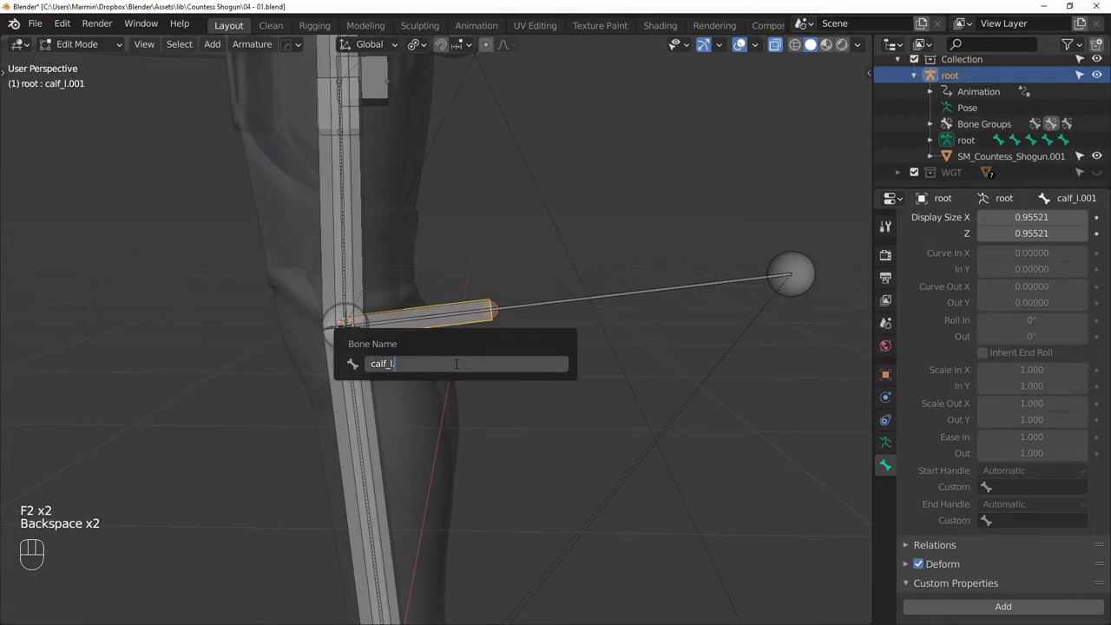
{"action": "type", "text": "BUFF-"}
{"action": "key", "text": "Return"}
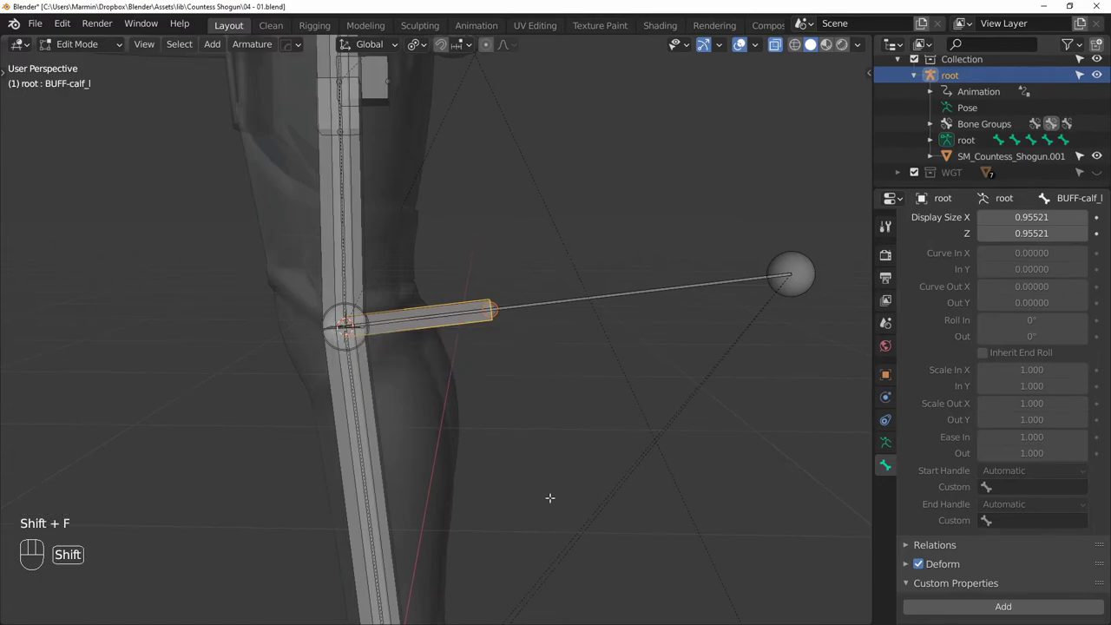
Duplicate the foot_l bone in place, shorten the copy and thicken its B-Bone display size to about 0.65
{"action": "middle_click_drag", "start_coordinate": [547, 496], "coordinate": [441, 225], "text": "shift"}
{"action": "left_click", "coordinate": [441, 225]}
{"action": "middle_click_drag", "start_coordinate": [573, 242], "coordinate": [593, 275], "text": "shift"}
{"action": "key", "text": "shift+d"}
{"action": "right_click", "coordinate": [593, 274]}
{"action": "key", "text": "s"}
{"action": "left_click", "coordinate": [560, 310]}
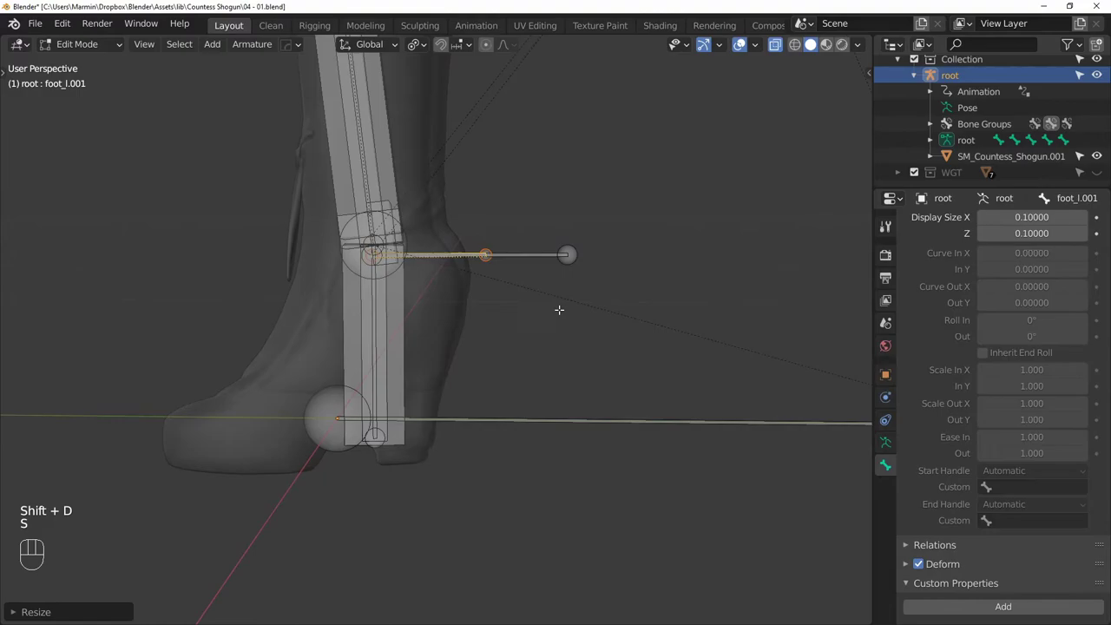
{"action": "key", "text": "ctrl+alt+s"}
{"action": "left_click", "coordinate": [302, 317]}
Parent the shortened foot_l copy to MCH-foot driver_l with Keep Offset
{"action": "left_click", "coordinate": [374, 347], "text": "shift"}
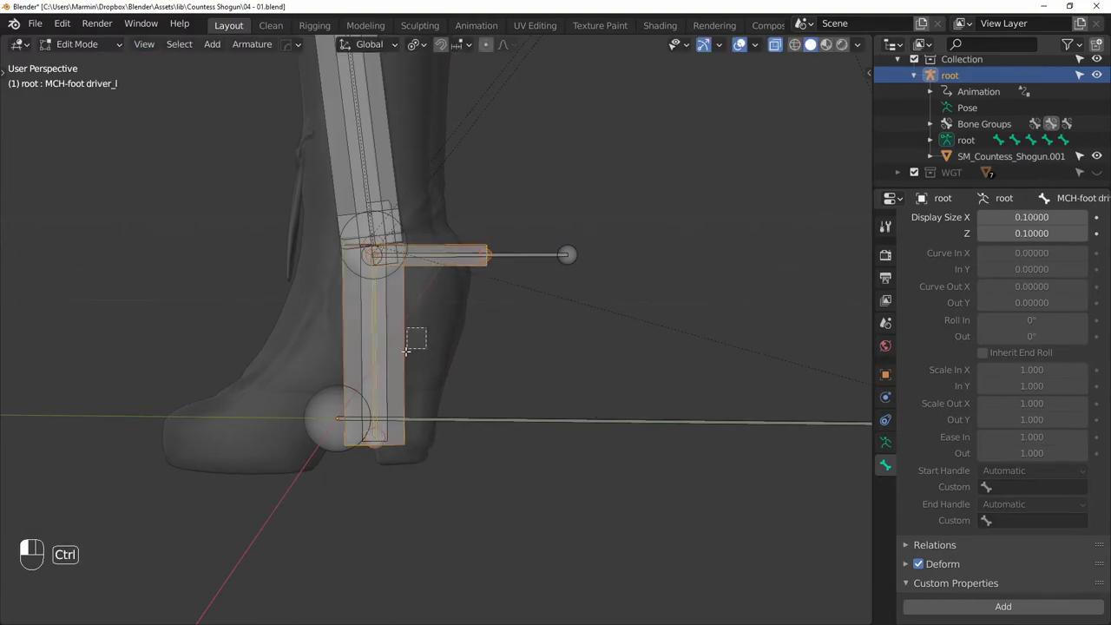
{"action": "key", "text": "ctrl+p"}
{"action": "left_click", "coordinate": [471, 327]}
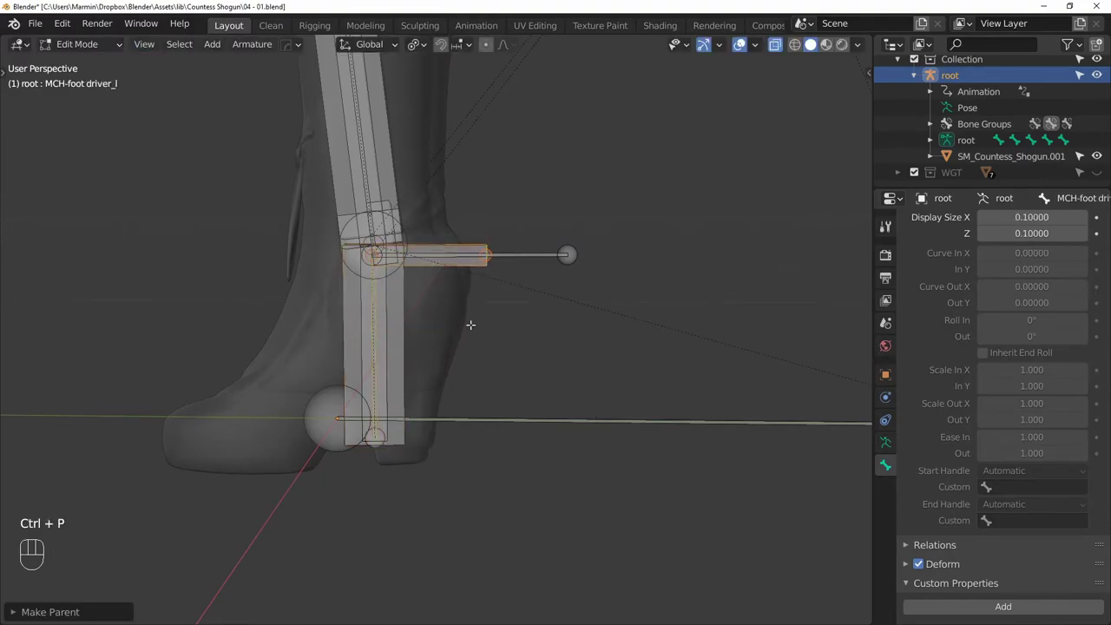
Rename the shortened foot copy as BUFF-foot_l
{"action": "left_click", "coordinate": [479, 251]}
{"action": "key", "text": "F2"}
{"action": "key", "text": "End"}
{"action": "key", "text": "BackSpace"}
{"action": "key", "text": "BackSpace"}
{"action": "key", "text": "BackSpace"}
{"action": "key", "text": "BackSpace"}
{"action": "key", "text": "Home"}
{"action": "type", "text": "B"}
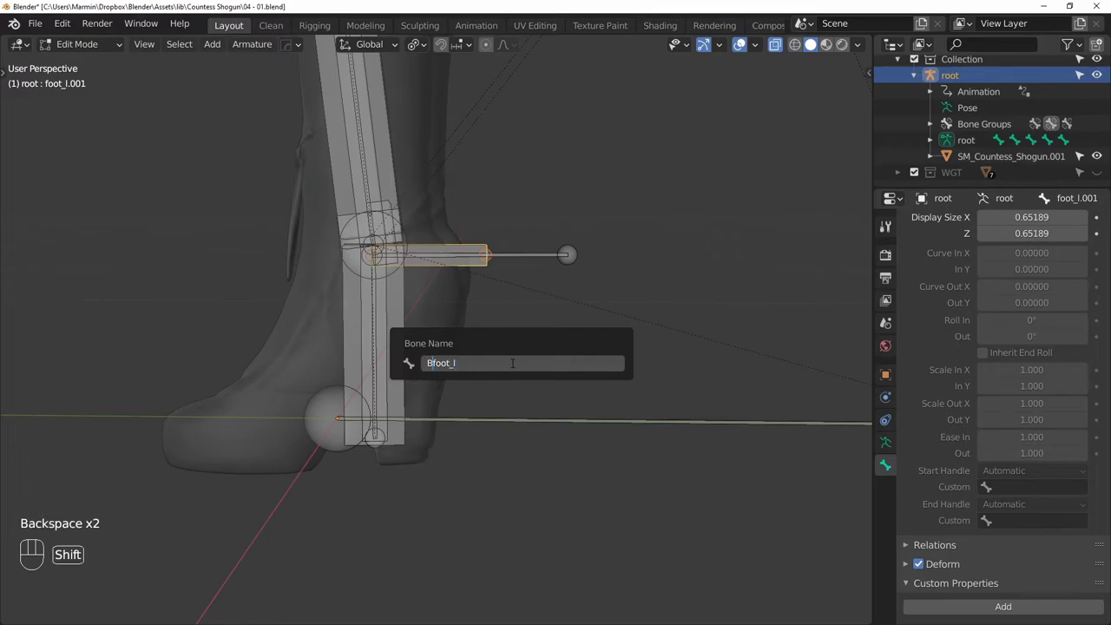
{"action": "type", "text": "UFF-"}
{"action": "key", "text": "Return"}
Return to Pose Mode and add a Copy Transforms constraint to foot_l with BUFF-foot_l as its target
{"action": "key", "text": "ctrl+Tab"}
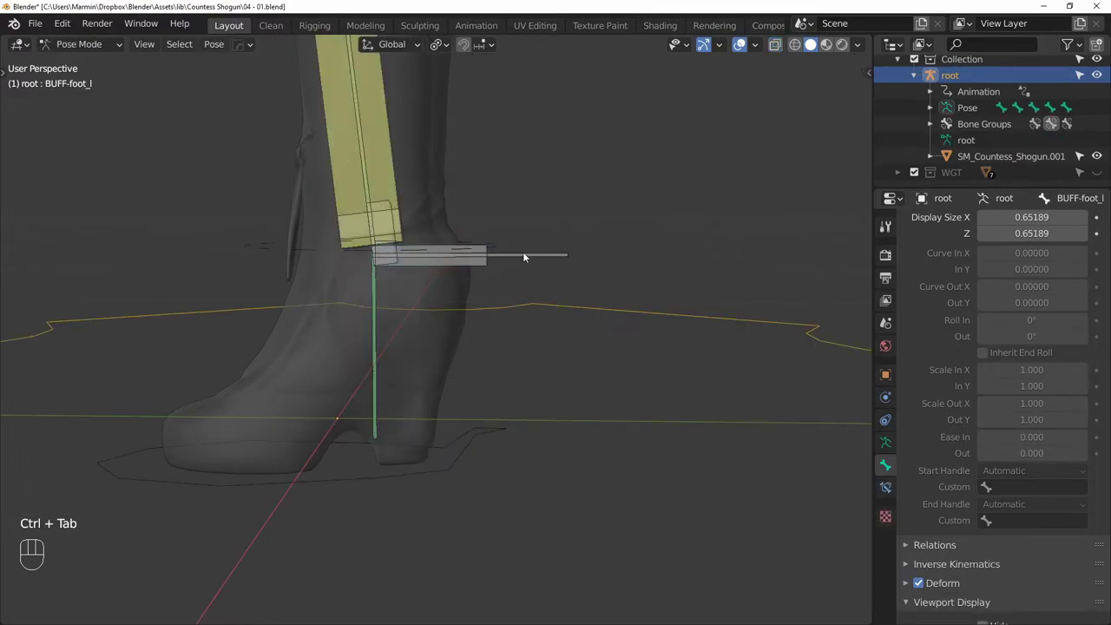
{"action": "left_click", "coordinate": [519, 256], "text": "shift"}
{"action": "key", "text": "shift+ctrl+c"}
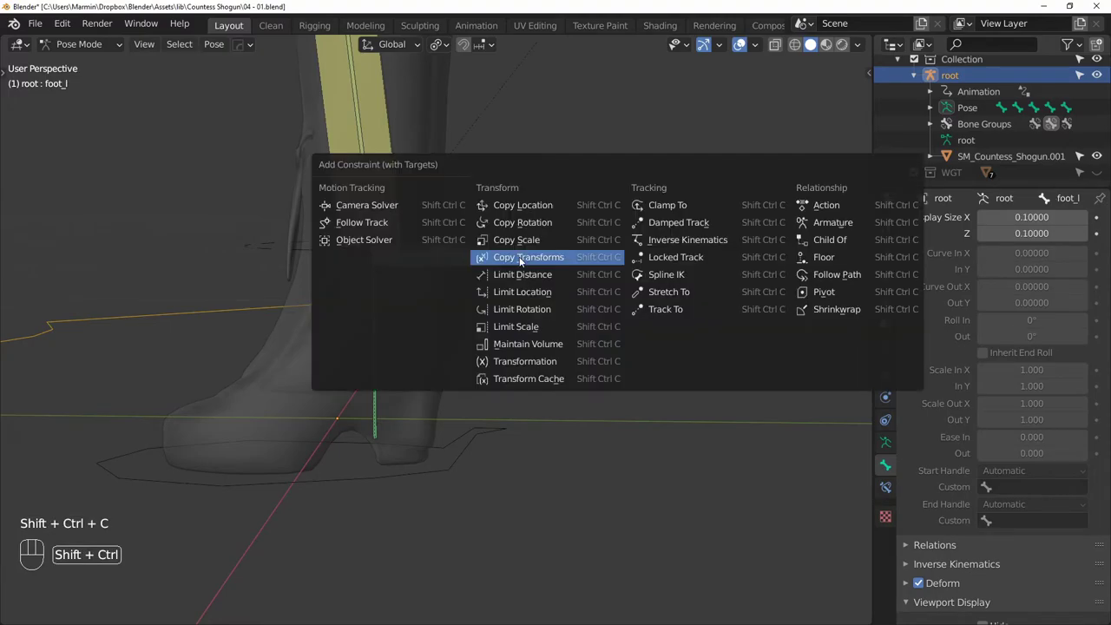
{"action": "left_click", "coordinate": [556, 261]}
Add a Copy Transforms constraint to calf_l with BUFF-calf_l as its target
{"action": "scroll", "coordinate": [521, 213], "scroll_direction": "down", "scroll_amount": 2}
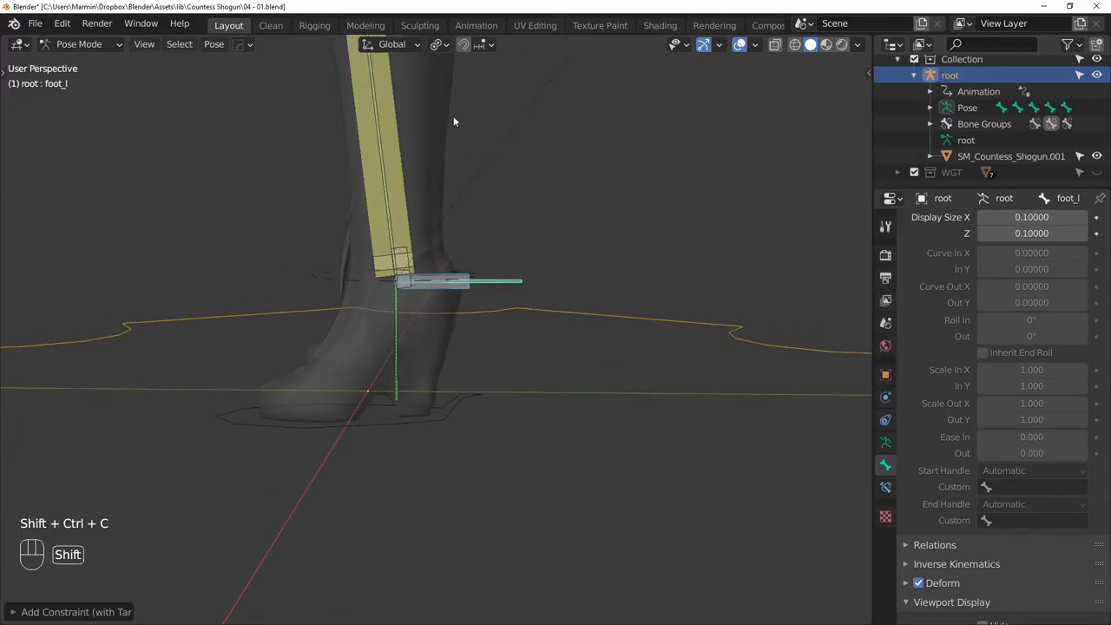
{"action": "middle_click_drag", "start_coordinate": [453, 115], "coordinate": [468, 428], "text": "shift"}
{"action": "middle_click_drag", "start_coordinate": [420, 179], "coordinate": [434, 352], "text": "shift"}
{"action": "left_click", "coordinate": [496, 306]}
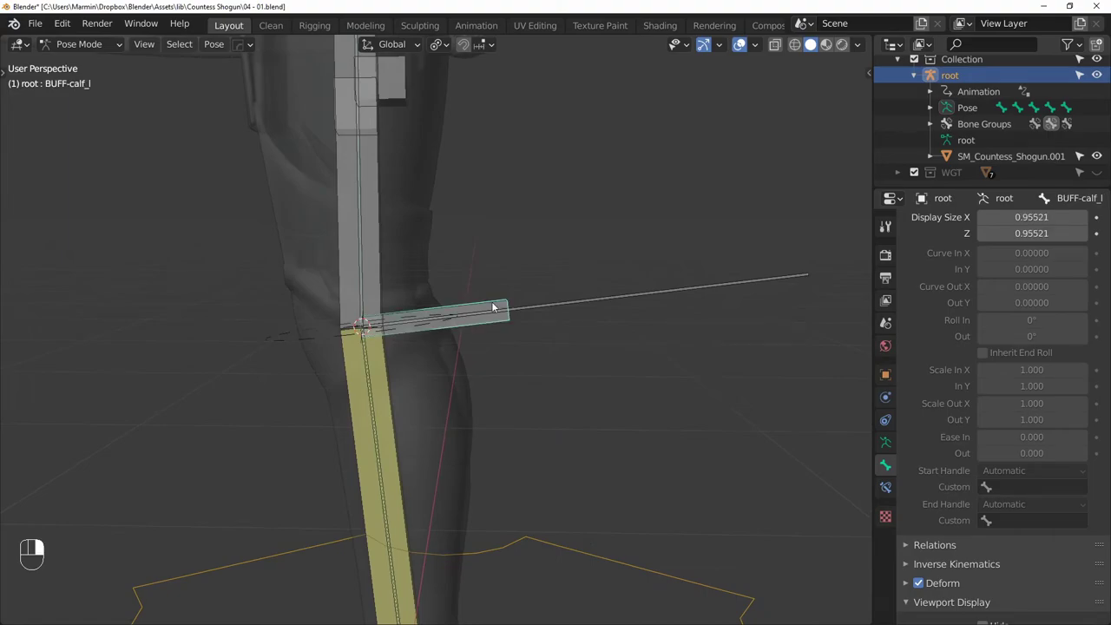
{"action": "left_click", "coordinate": [556, 303], "text": "shift"}
{"action": "key", "text": "shift+ctrl+c"}
{"action": "left_click", "coordinate": [557, 305]}
Add a Copy Transforms constraint to thigh_l with its matching buffer bone as the target
{"action": "middle_click_drag", "start_coordinate": [522, 176], "coordinate": [511, 477], "text": "shift"}
{"action": "right_click", "coordinate": [432, 244]}
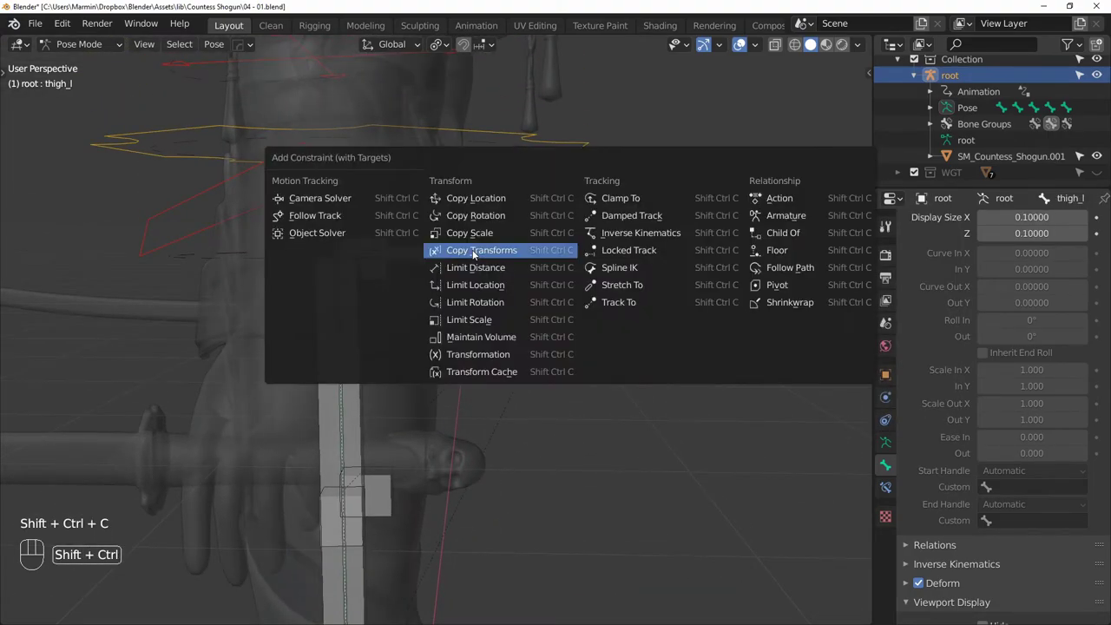
{"action": "left_click", "coordinate": [478, 251]}
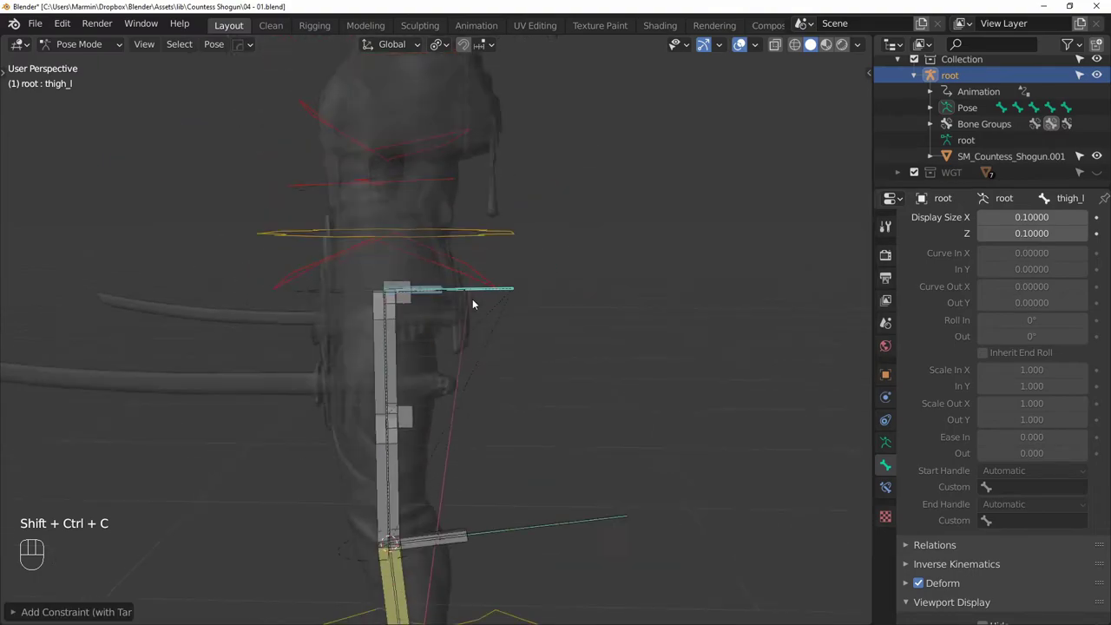
Move IK foot ctrl_l around to test how the left leg follows its control bones
{"action": "key", "text": "g"}
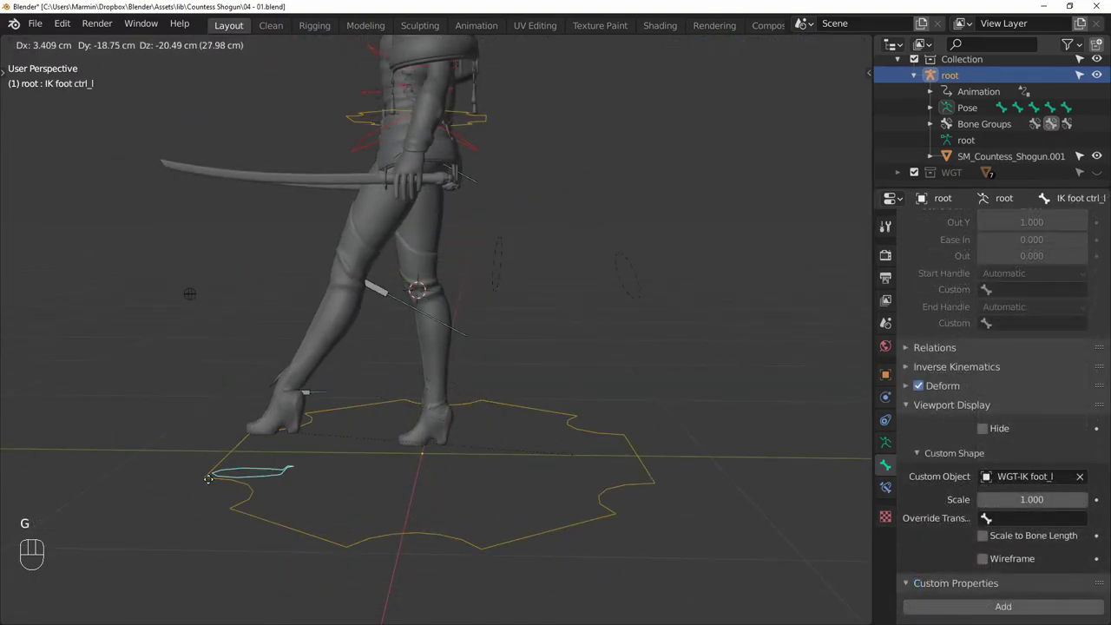
{"action": "left_click", "coordinate": [325, 439]}
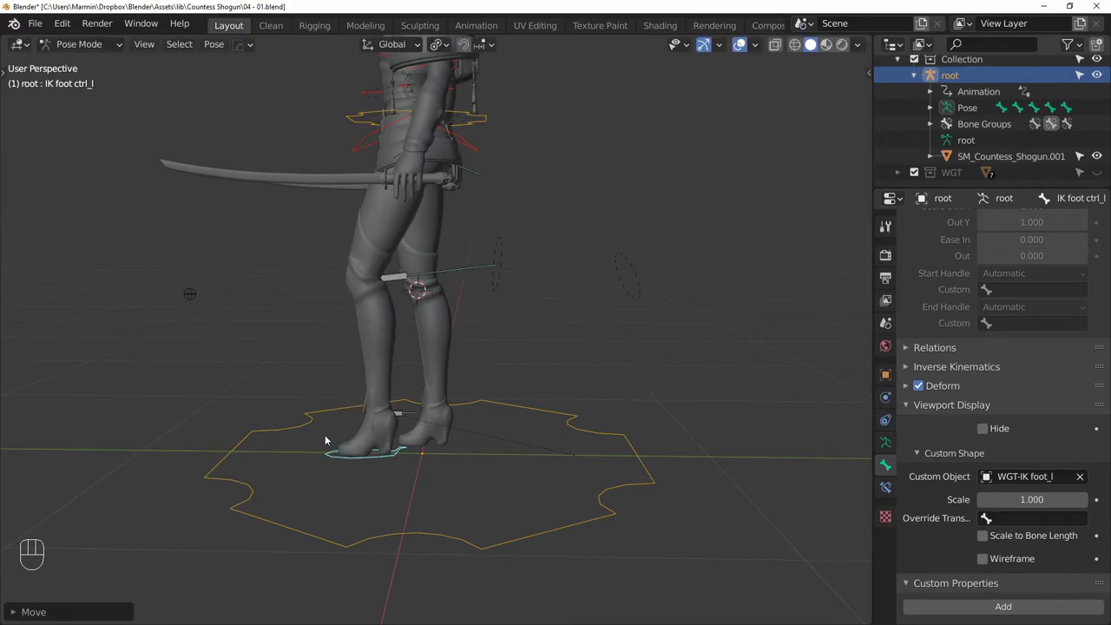
{"action": "middle_click_drag", "start_coordinate": [325, 439], "coordinate": [462, 425]}
{"action": "left_click", "coordinate": [371, 341]}
{"action": "key", "text": "g"}
{"action": "key", "text": "g"}
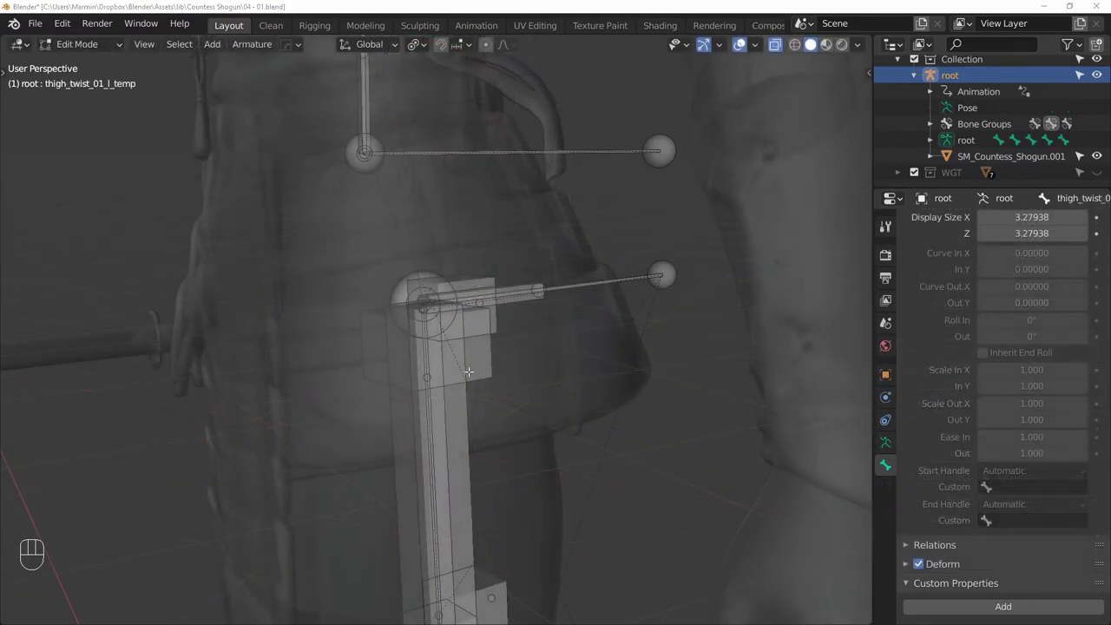
In Edit Mode, rename thigh_twist_01_l_temp as MCH-thigh_twist_01_driver_l
{"action": "left_click", "coordinate": [490, 368]}
{"action": "key", "text": "F2"}
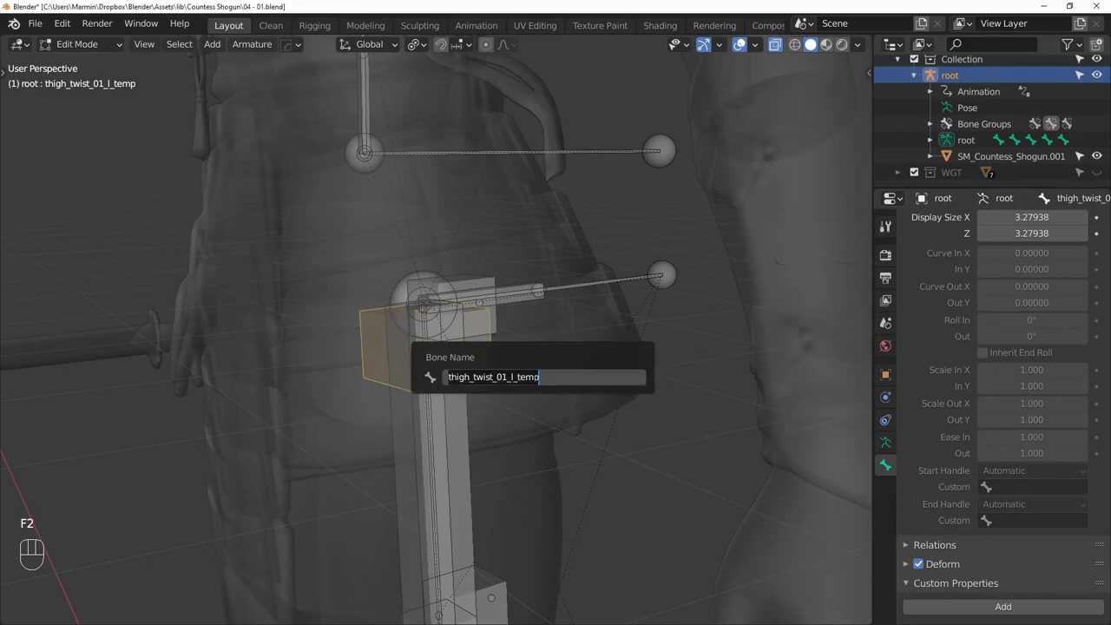
{"action": "key", "text": "ctrl+v"}
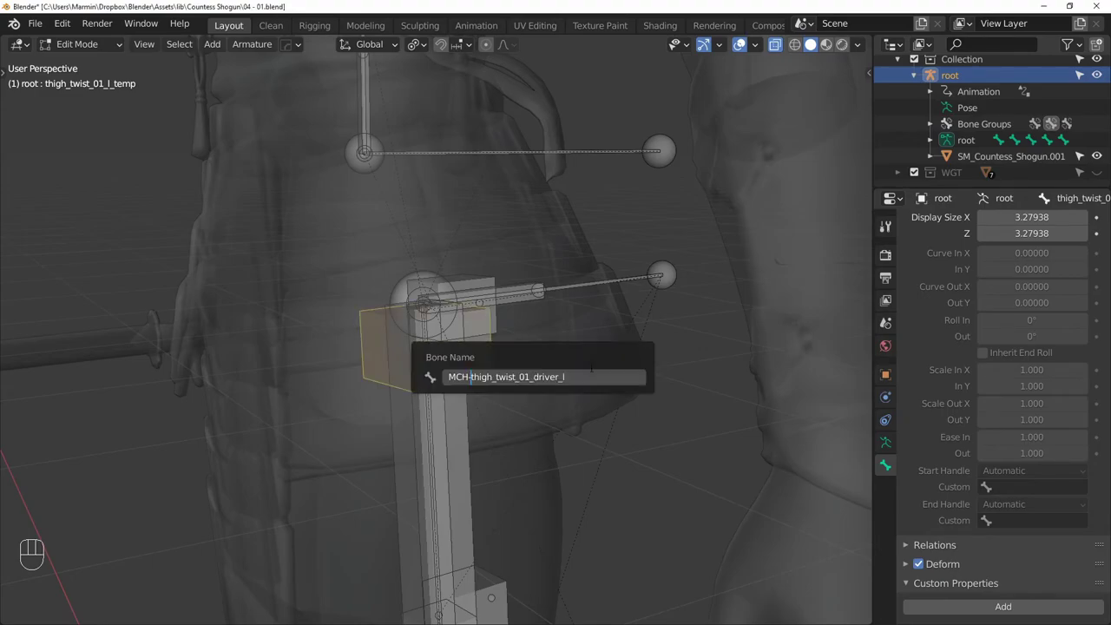
{"action": "key", "text": "Return"}
Parent MCH-thigh_twist_01_driver_l to pelvis ctrl with Keep Offset
{"action": "middle_click_drag", "start_coordinate": [416, 122], "coordinate": [382, 85]}
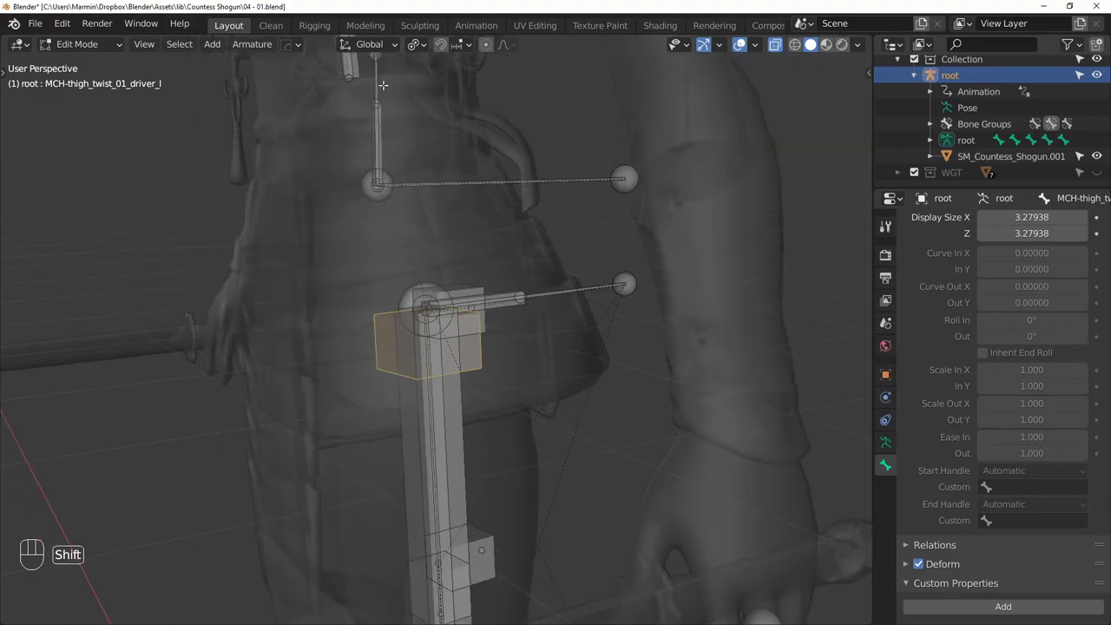
{"action": "left_click", "coordinate": [378, 80], "text": "shift"}
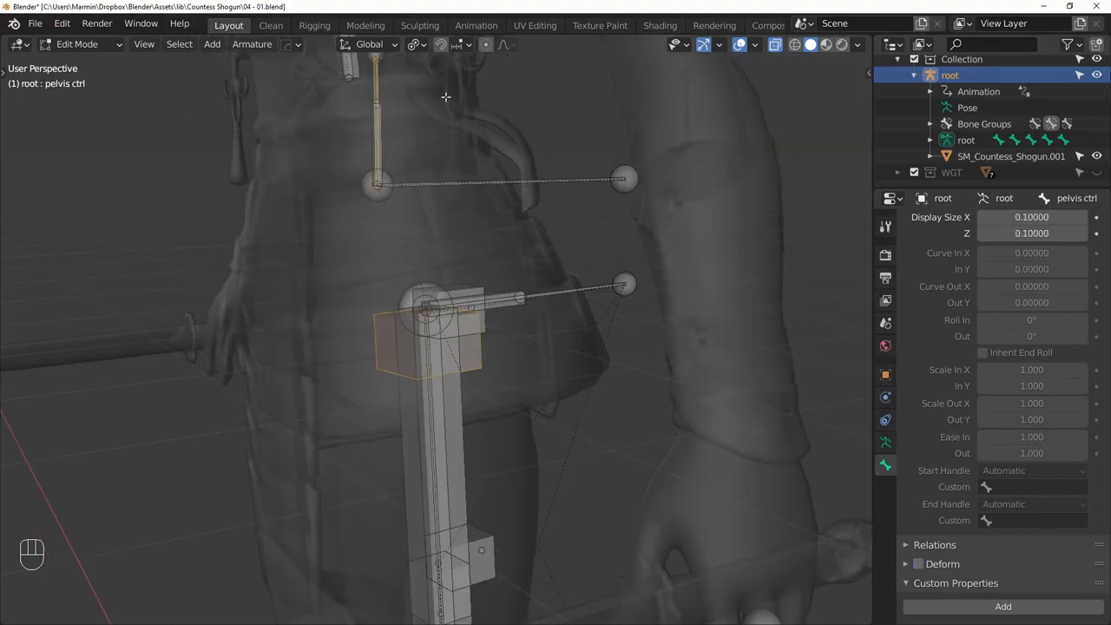
{"action": "key", "text": "ctrl+p"}
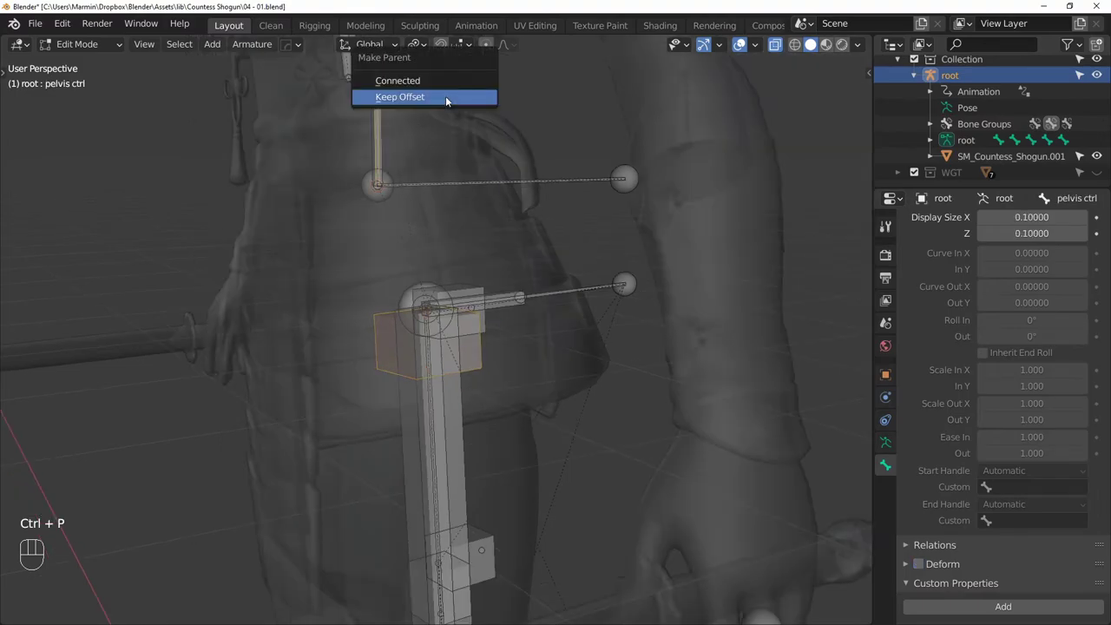
{"action": "left_click", "coordinate": [445, 99]}
In Pose Mode, add a Damped Track constraint to MCH-thigh_twist_01_driver_l targeting MCH-calf driver_l, and test it by moving IK knee pole_l
{"action": "middle_click_drag", "start_coordinate": [504, 159], "coordinate": [454, 185], "text": "shift"}
{"action": "key", "text": "Tab"}
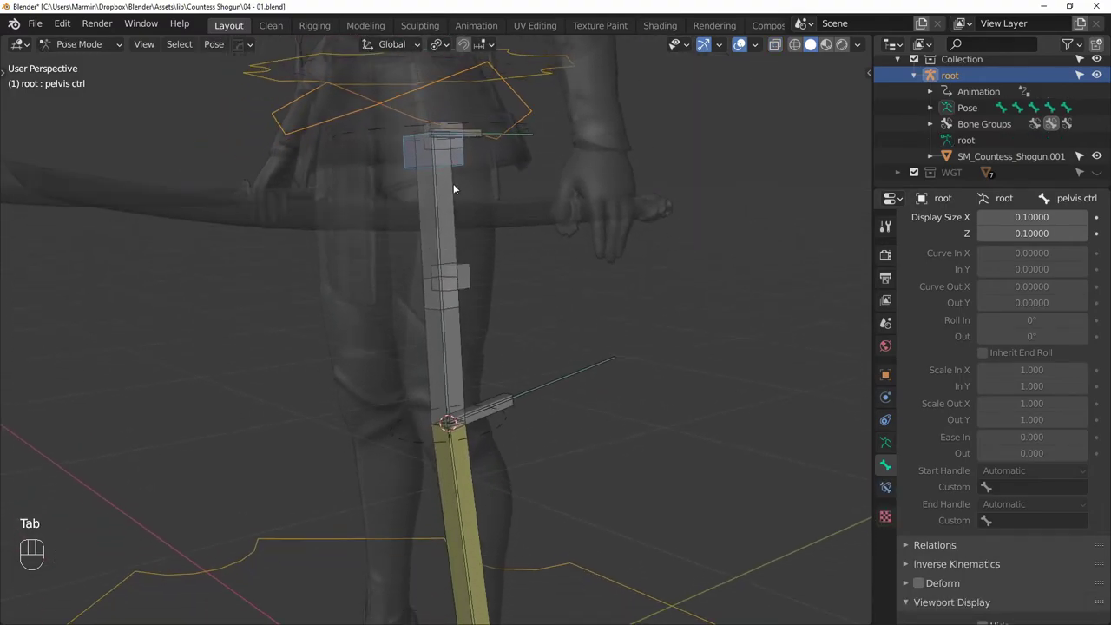
{"action": "left_click", "coordinate": [453, 470]}
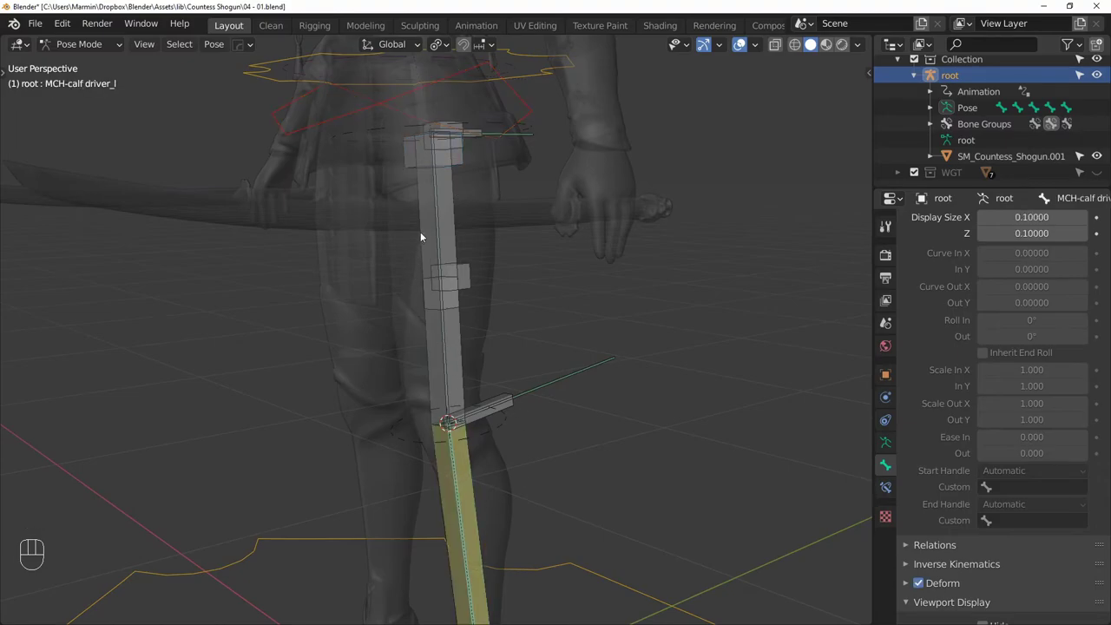
{"action": "left_click", "coordinate": [462, 160], "text": "shift"}
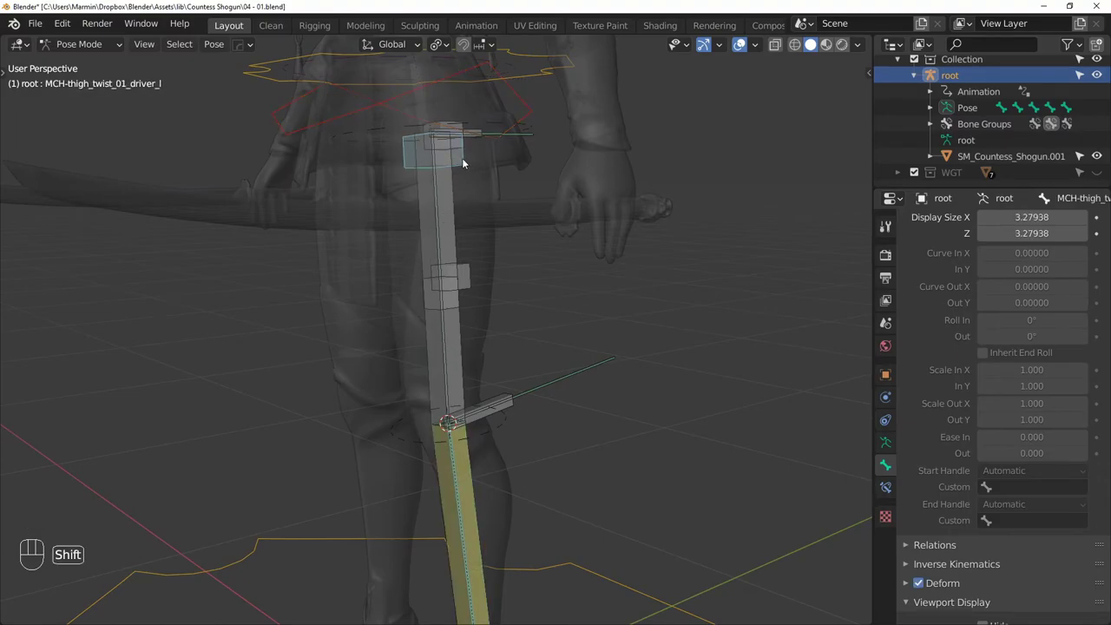
{"action": "key", "text": "shift+ctrl+c"}
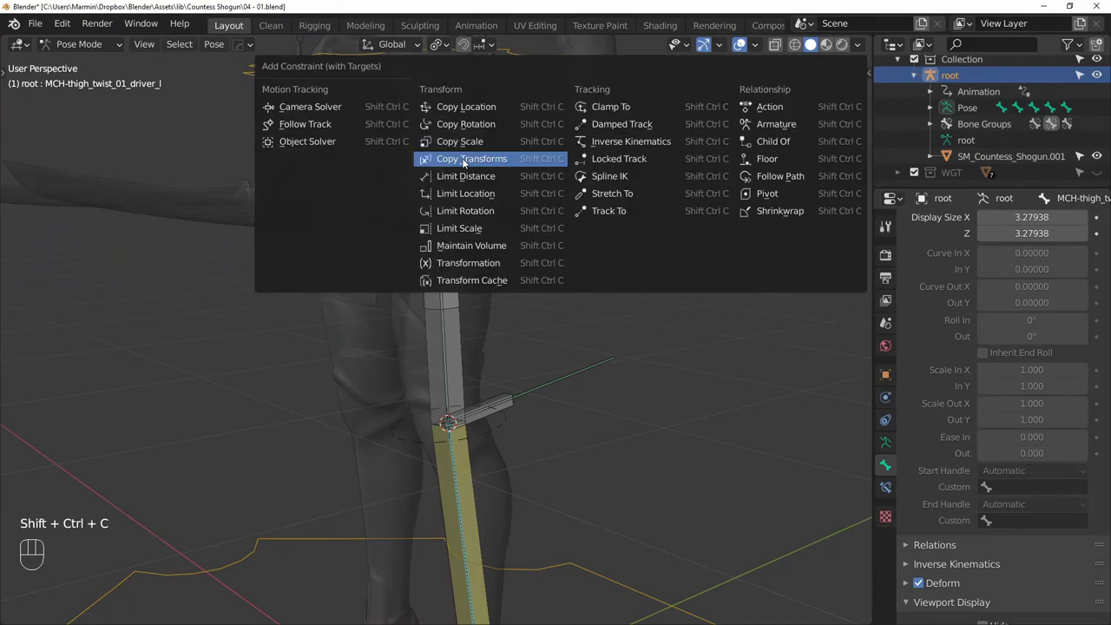
{"action": "left_click", "coordinate": [613, 125]}
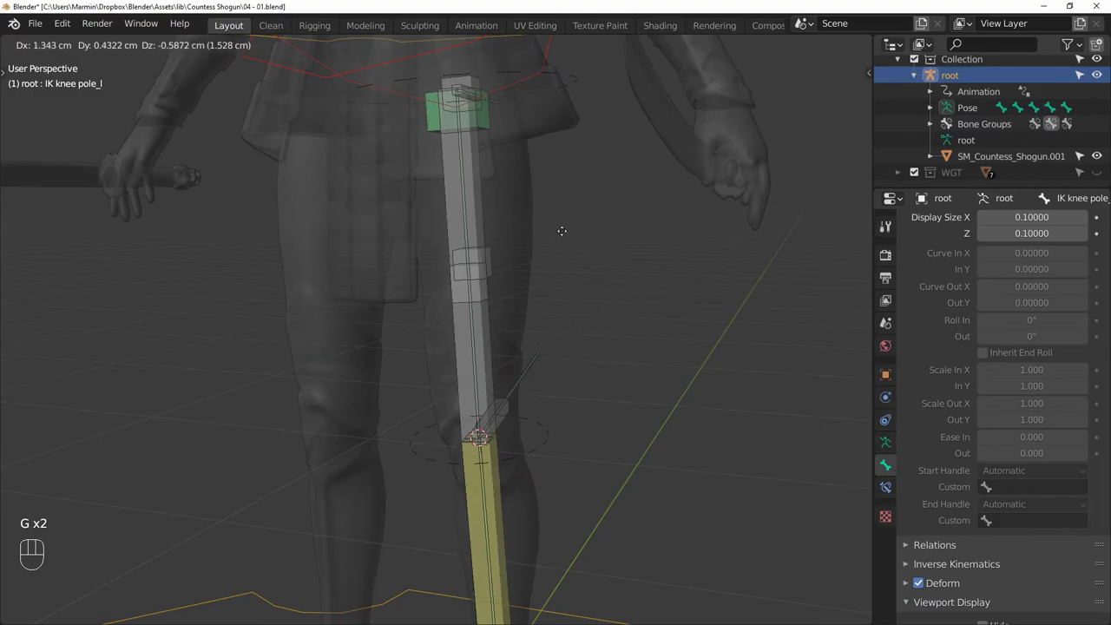
{"action": "left_click", "coordinate": [562, 231]}
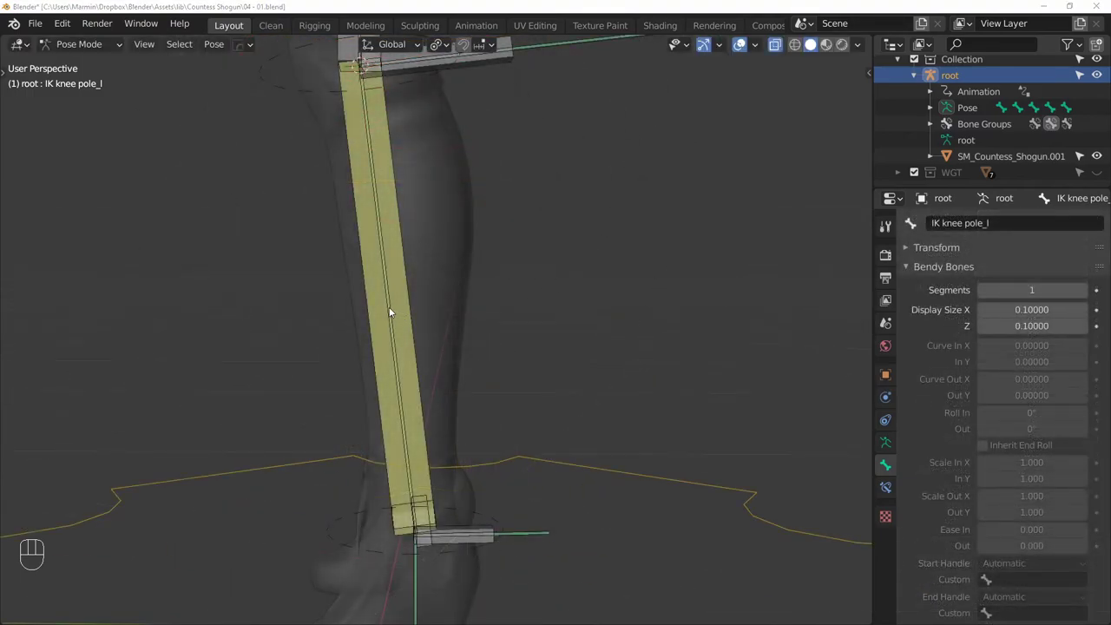
Set the bendy bone segments of MCH-calf driver_l to 2
{"action": "left_click", "coordinate": [390, 313]}
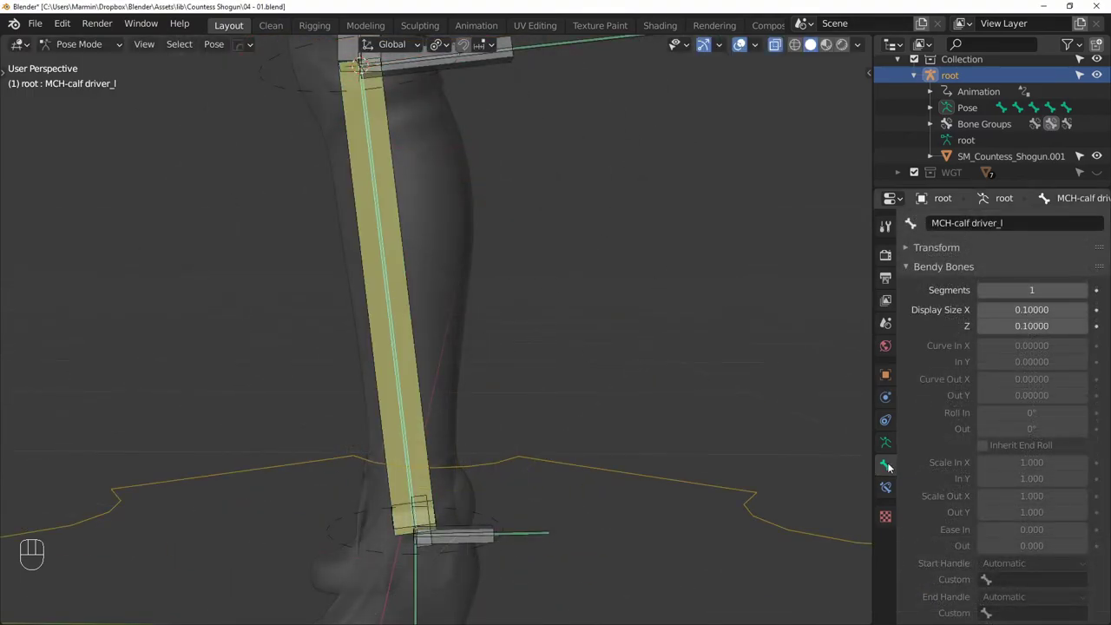
{"action": "left_click", "coordinate": [1035, 291]}
{"action": "type", "text": "2"}
{"action": "key", "text": "Return"}
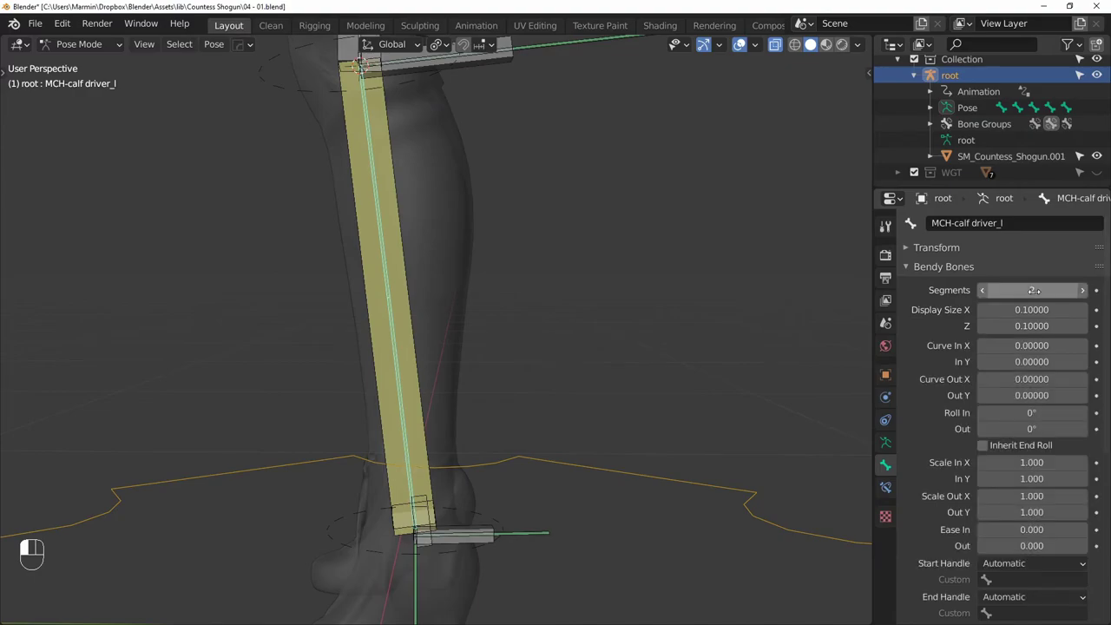
Set the bendy bone Ease In and Ease Out of MCH-calf driver_l to 0 in Edit Mode, and return to Pose Mode
{"action": "middle_click_drag", "start_coordinate": [550, 326], "coordinate": [555, 305], "text": "shift"}
{"action": "key", "text": "Tab"}
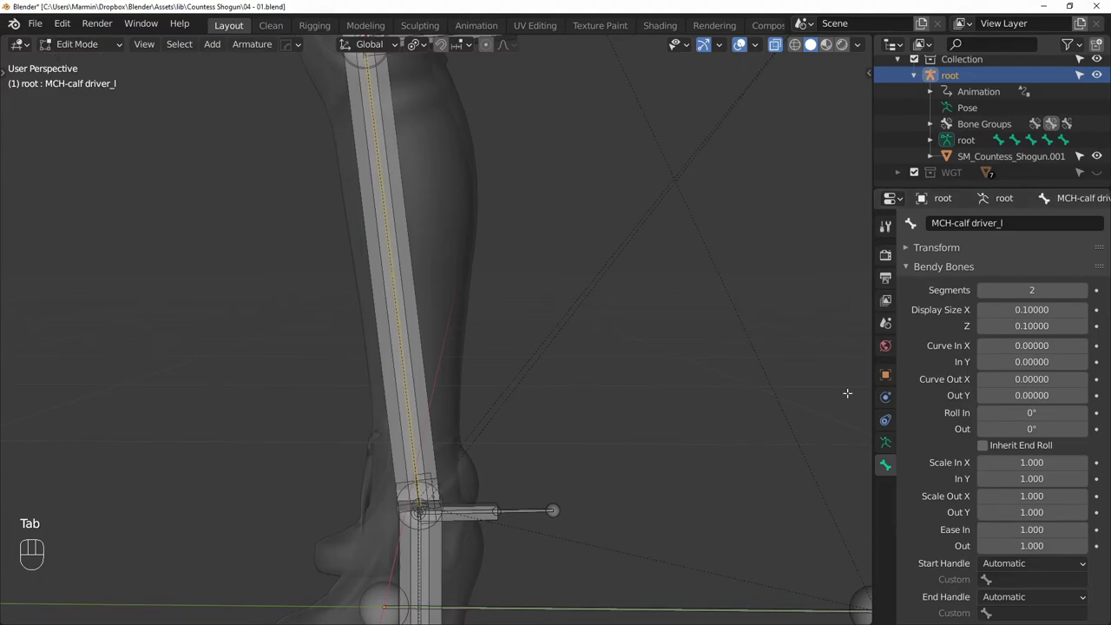
{"action": "left_click", "coordinate": [1027, 530]}
{"action": "type", "text": "0"}
{"action": "key", "text": "Return"}
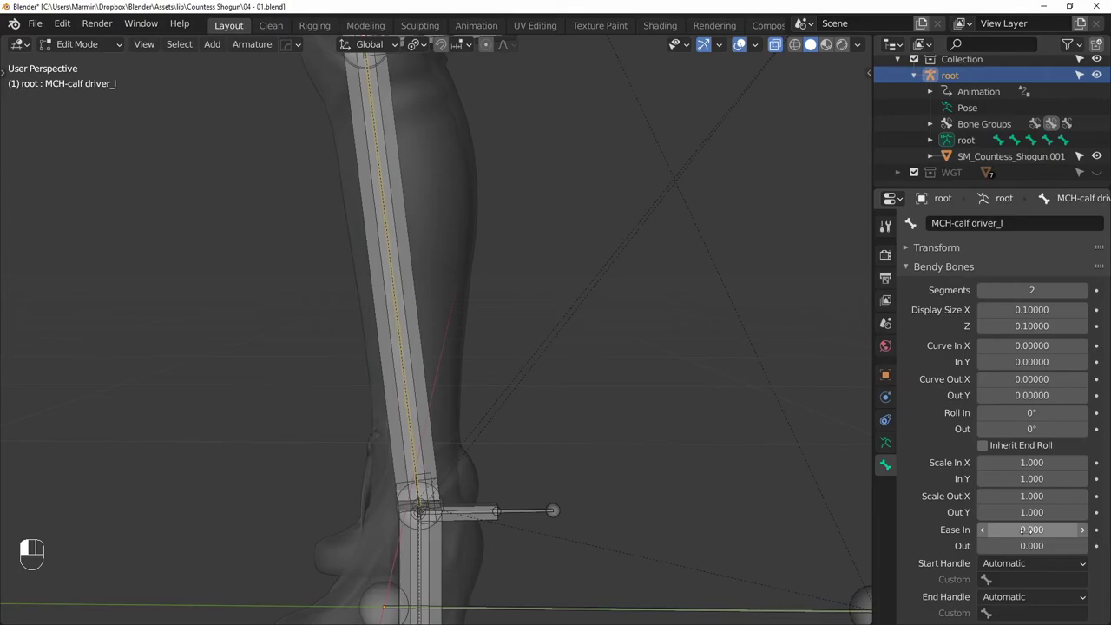
{"action": "key", "text": "Tab"}
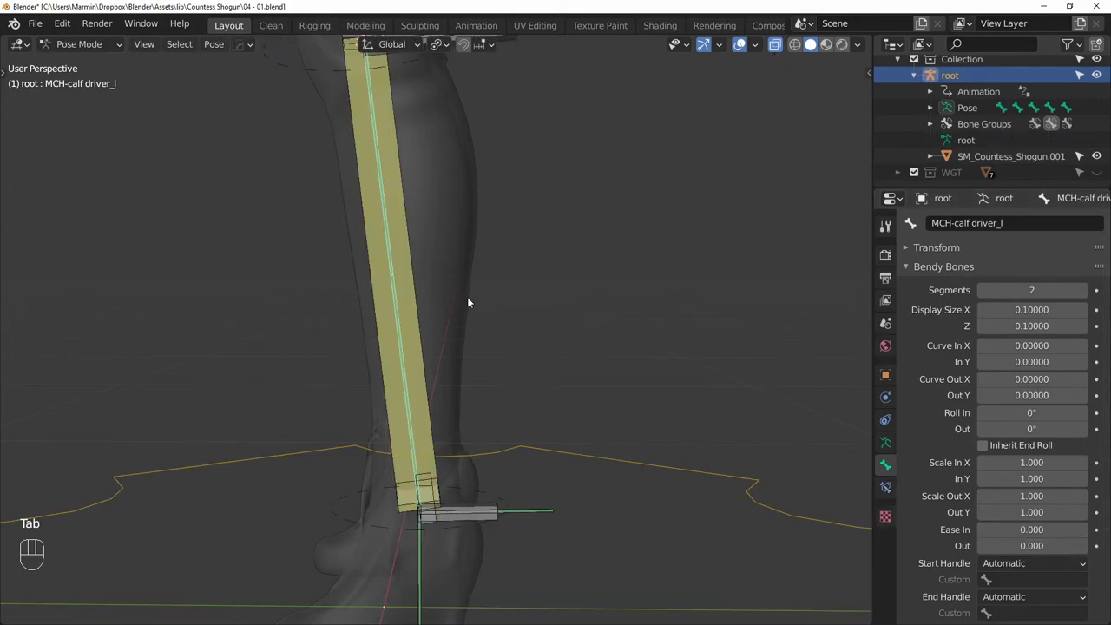
Rename calf_twist_01_l_temp near the left ankle as MCH-calf_twist_01_driver_l
{"action": "middle_click_drag", "start_coordinate": [434, 483], "coordinate": [387, 478]}
{"action": "left_click", "coordinate": [385, 489]}
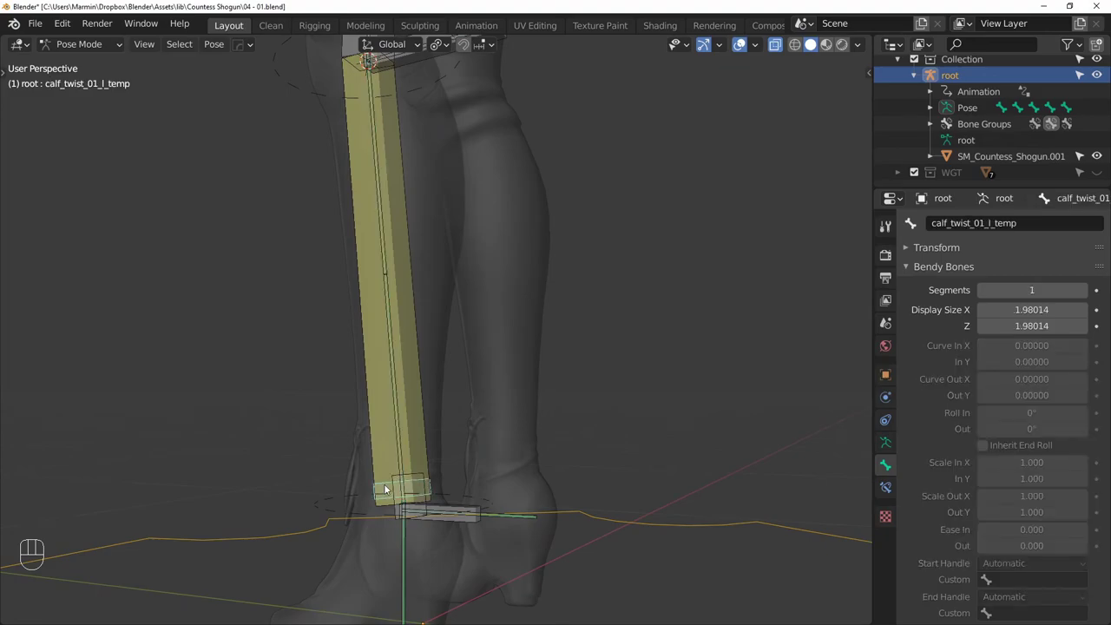
{"action": "key", "text": "F2"}
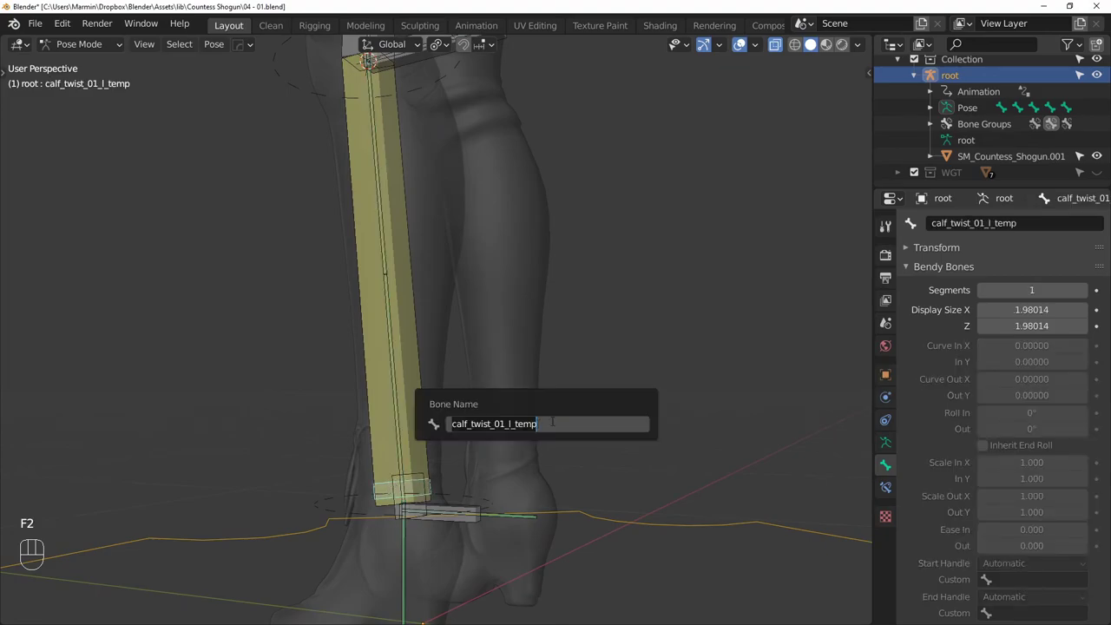
{"action": "type", "text": "MCH-calf_twist_01_driver_l"}
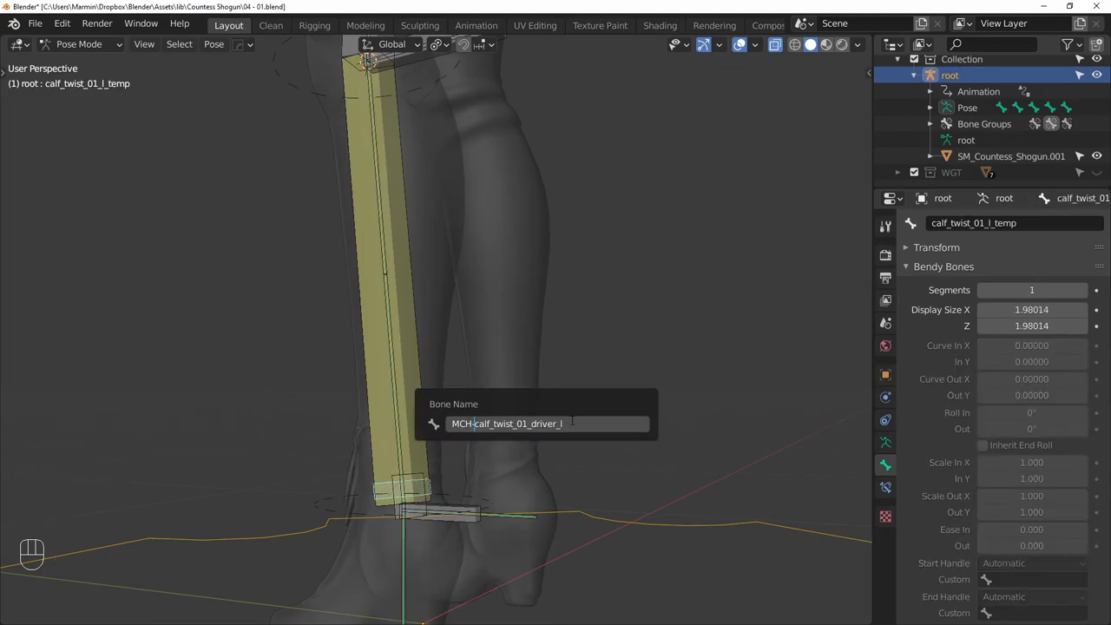
{"action": "key", "text": "Return"}
Enlarge the display size of MCH-calf_twist_01_driver_l to about 3.73 in Edit Mode, and return to Pose Mode
{"action": "key", "text": "shift+alt+s"}
{"action": "key", "text": "Tab"}
{"action": "key", "text": "alt+s"}
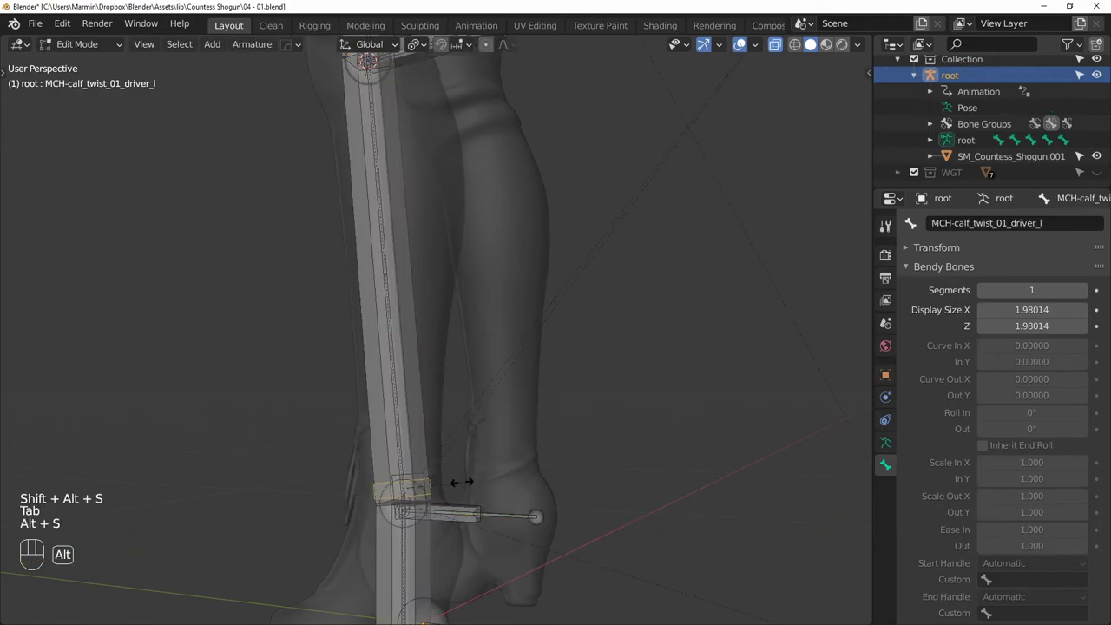
{"action": "key", "text": "shift+alt+s"}
{"action": "key", "text": "ctrl+alt+s"}
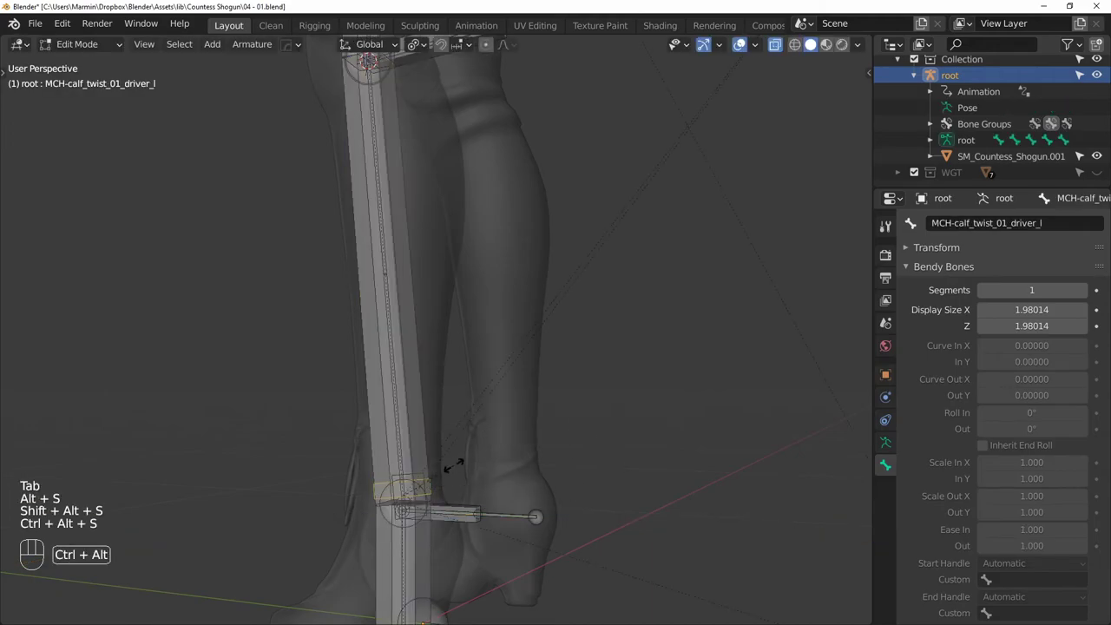
{"action": "left_click", "coordinate": [508, 462]}
{"action": "key", "text": "Tab"}
Add a Copy Transforms constraint to MCH-calf_twist_01_driver_l with MCH-calf driver_l as its target
{"action": "left_click", "coordinate": [398, 426]}
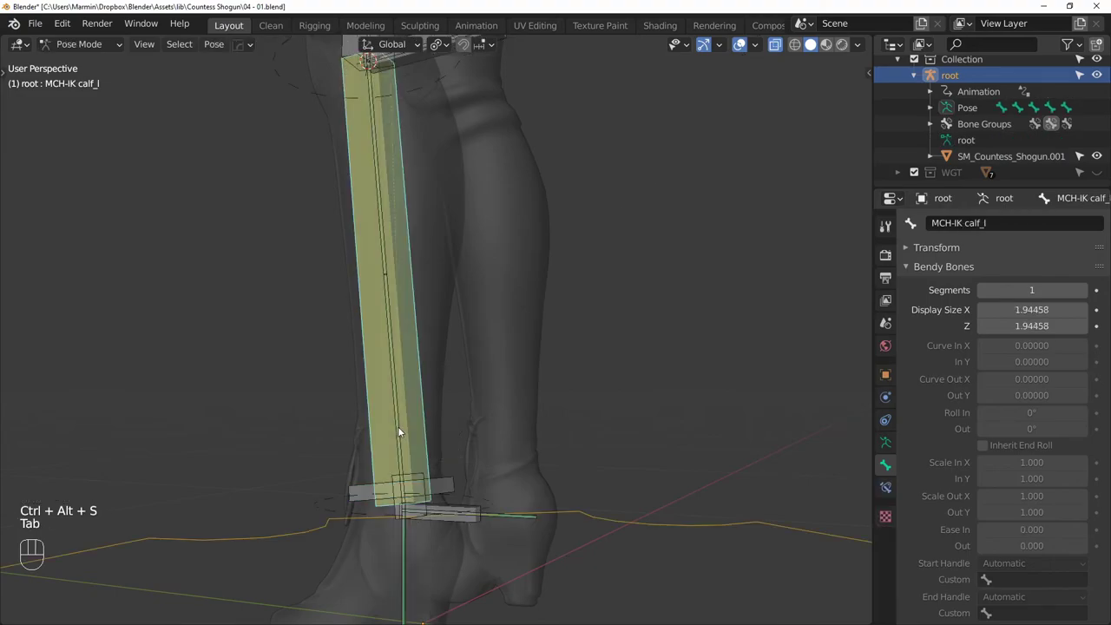
{"action": "left_click", "coordinate": [398, 429]}
{"action": "key", "text": "shift+ctrl+c"}
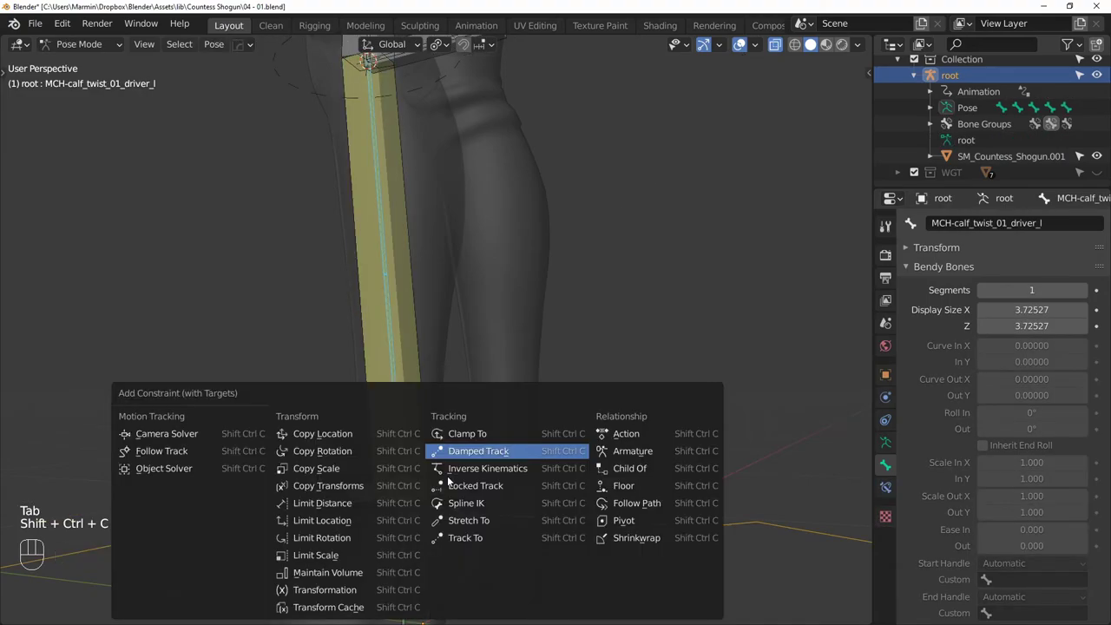
{"action": "left_click", "coordinate": [340, 487]}
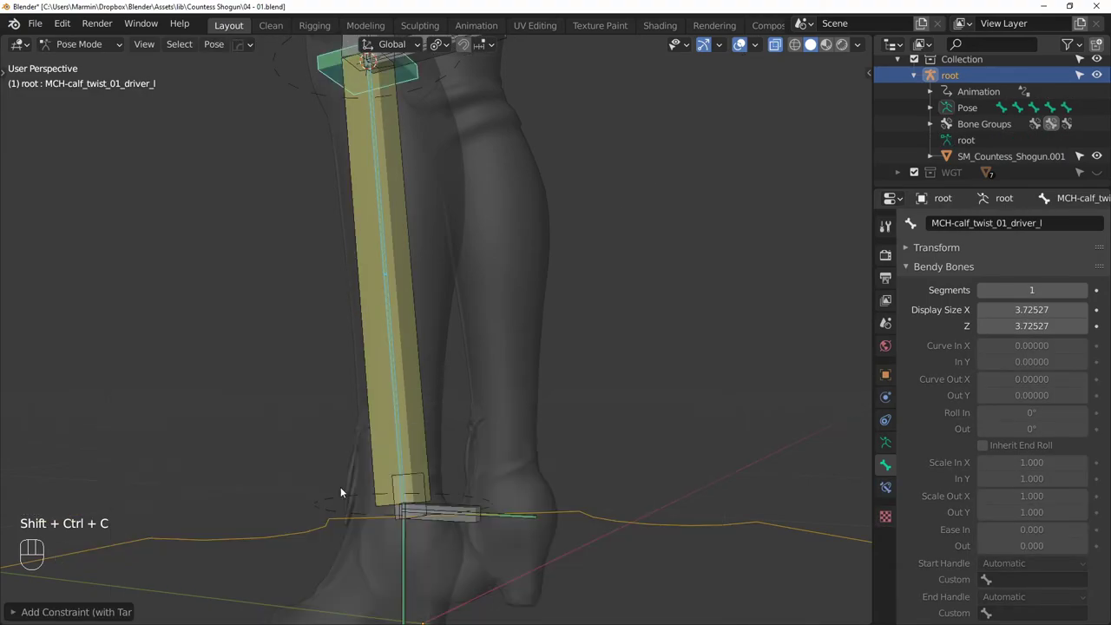
Set the Copy Transforms Head/Tail value to 1.000 and apply the selected bones' pose as rest pose
{"action": "left_click", "coordinate": [886, 487]}
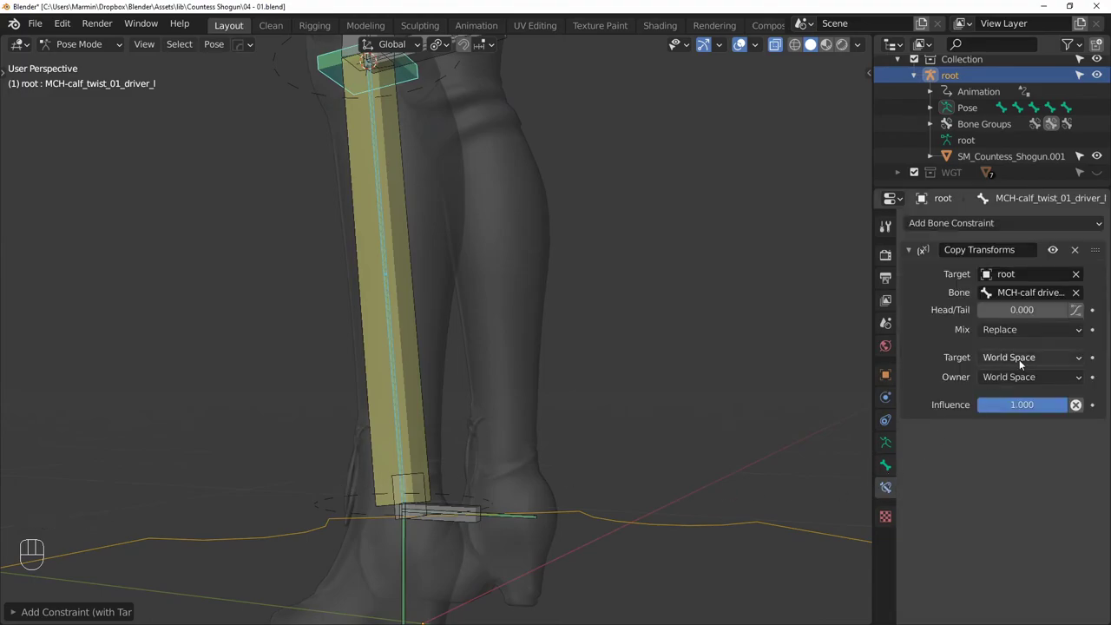
{"action": "left_click_drag", "start_coordinate": [1002, 311], "coordinate": [1094, 311]}
{"action": "middle_click_drag", "start_coordinate": [500, 410], "coordinate": [481, 414]}
{"action": "key", "text": "ctrl+a"}
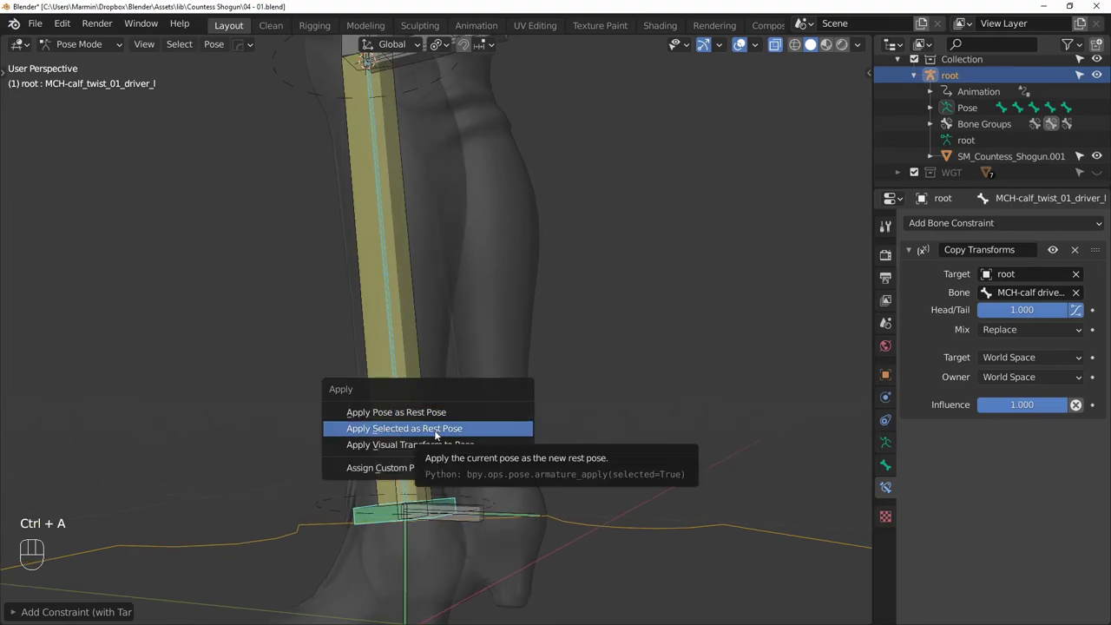
{"action": "left_click", "coordinate": [434, 429]}
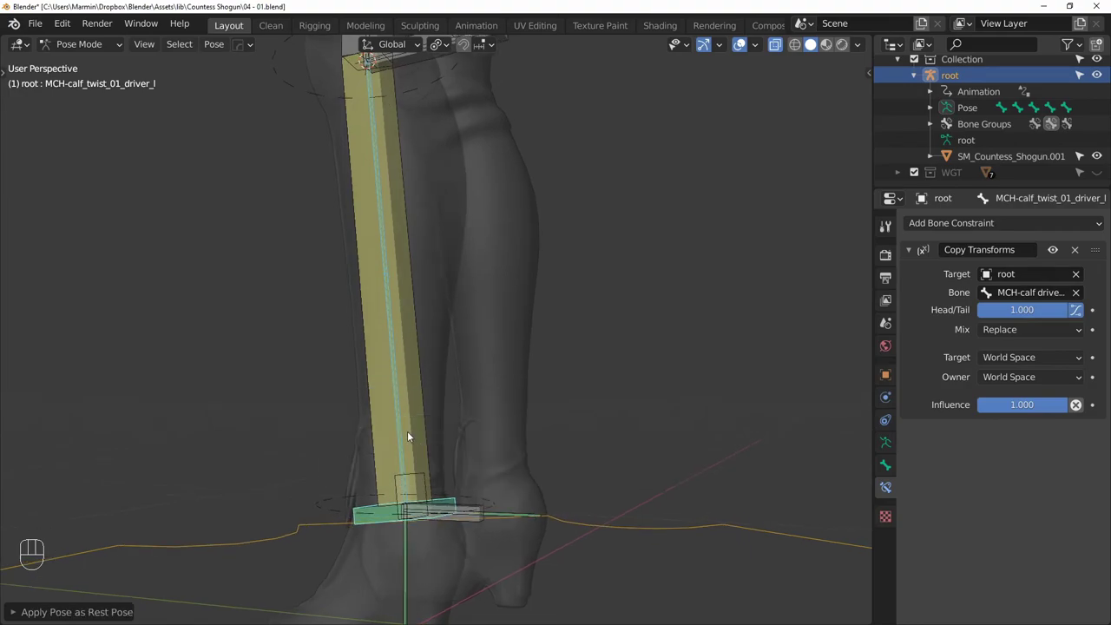
Lengthen calf_twist_01_l at the left ankle in Edit Mode and adjust its B-Bone display size
{"action": "mouse_move", "coordinate": [407, 431]}
{"action": "middle_mouse_down"}
{"action": "mouse_move", "coordinate": [364, 431]}
{"action": "mouse_move", "coordinate": [399, 443]}
{"action": "middle_mouse_up"}
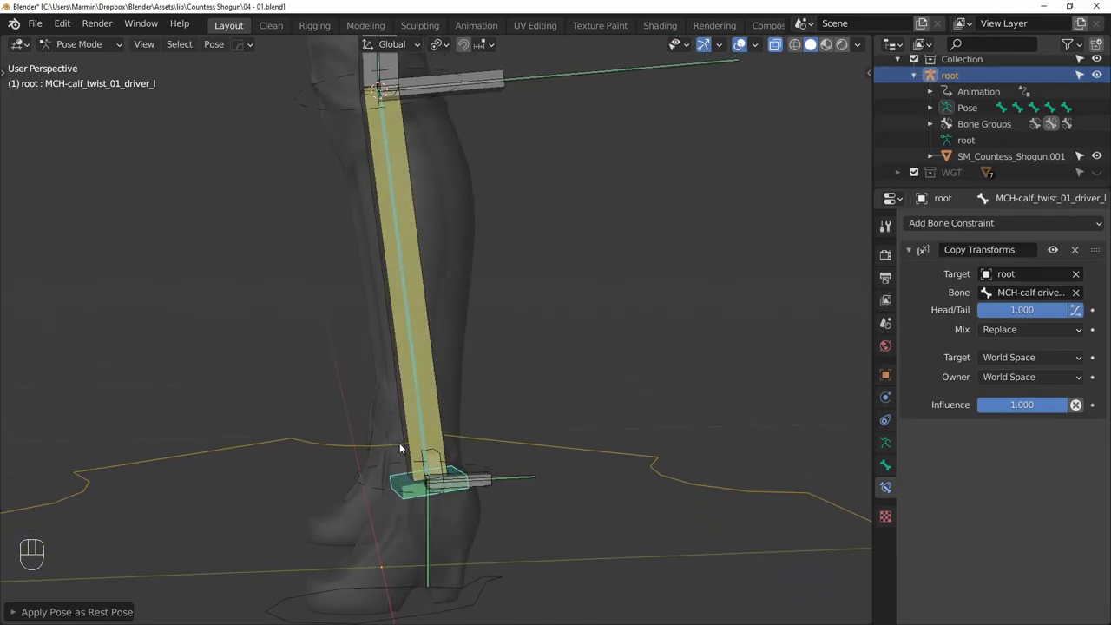
{"action": "scroll", "coordinate": [400, 443], "scroll_direction": "up", "scroll_amount": 1}
{"action": "left_click", "coordinate": [437, 476]}
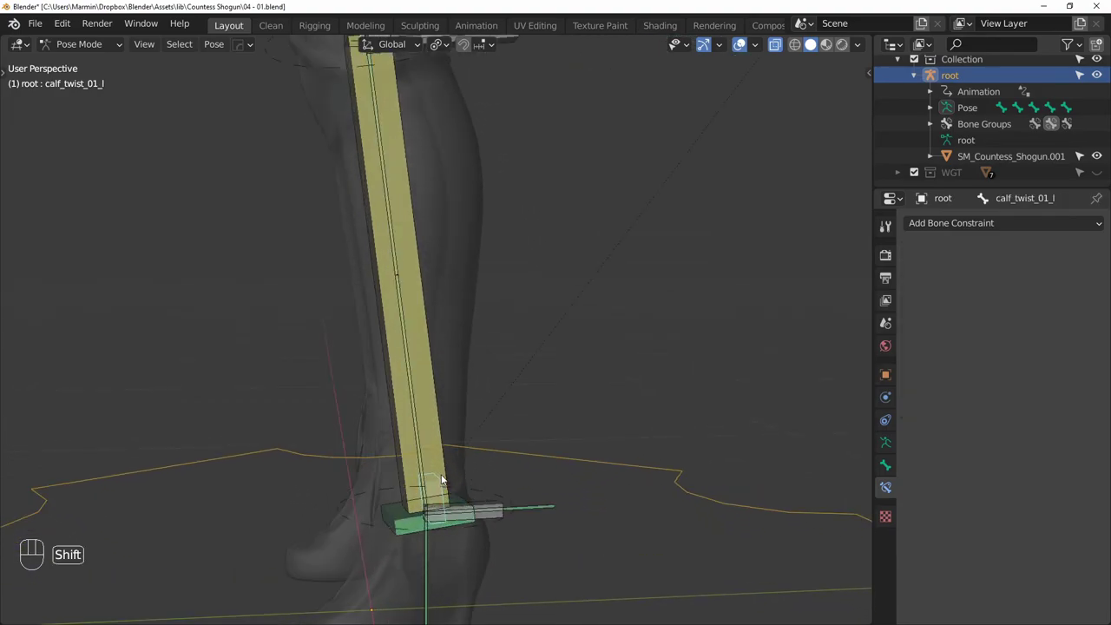
{"action": "middle_click_drag", "start_coordinate": [436, 476], "coordinate": [455, 400]}
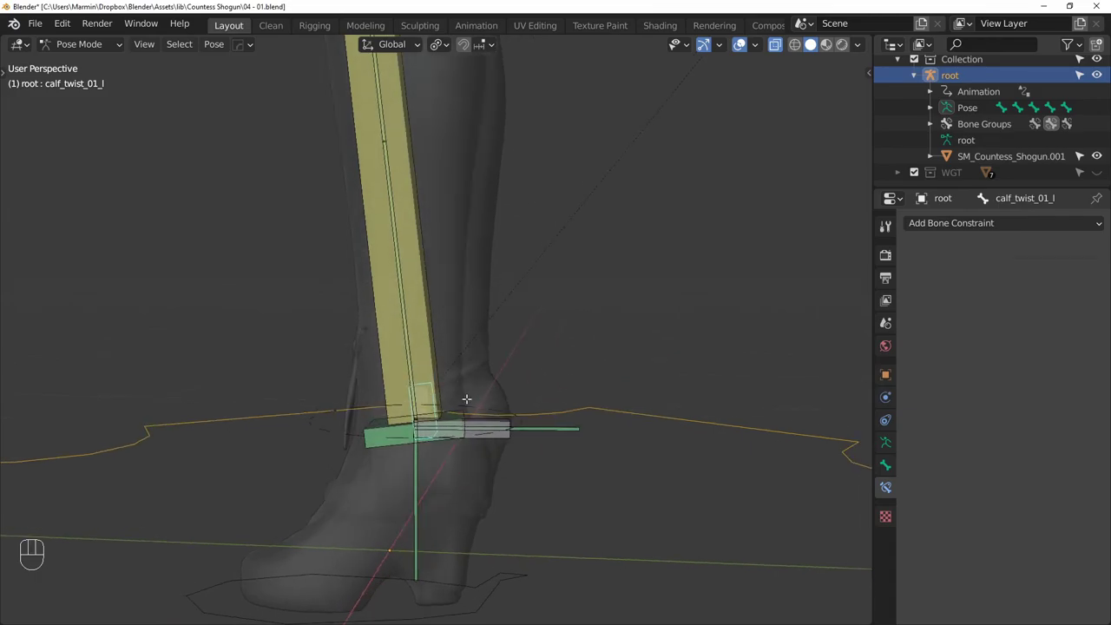
{"action": "key", "text": "Tab"}
{"action": "key", "text": "s"}
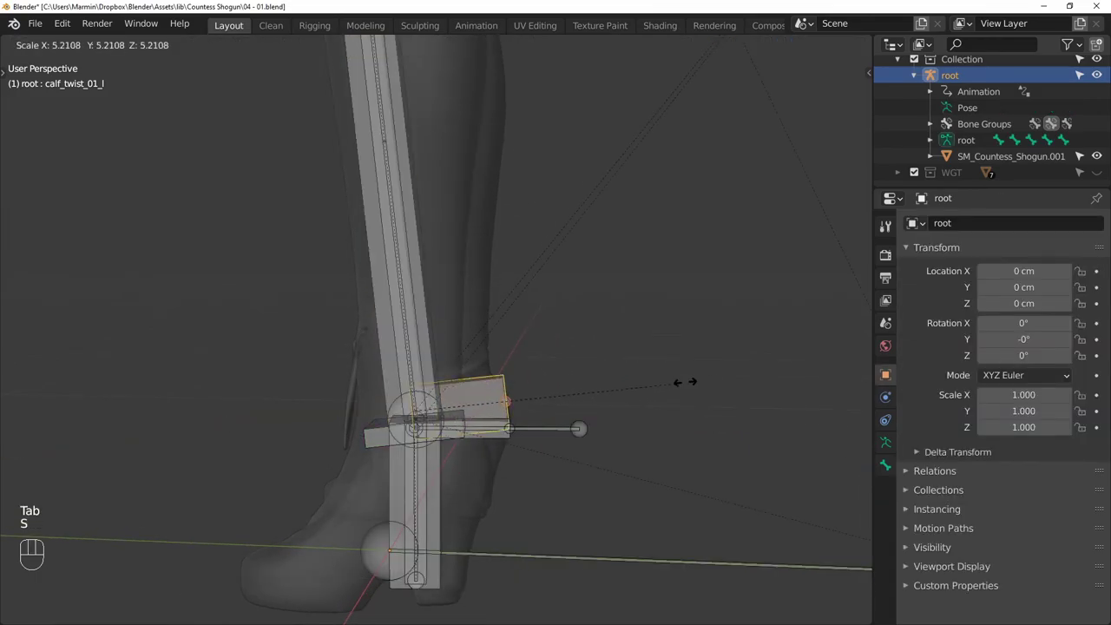
{"action": "left_click", "coordinate": [689, 385]}
{"action": "key", "text": "ctrl+alt+s"}
{"action": "left_click", "coordinate": [564, 358]}
Duplicate calf_twist_01_l in place, shorten the copy and enlarge its B-Bone display size
{"action": "key", "text": "shift+d"}
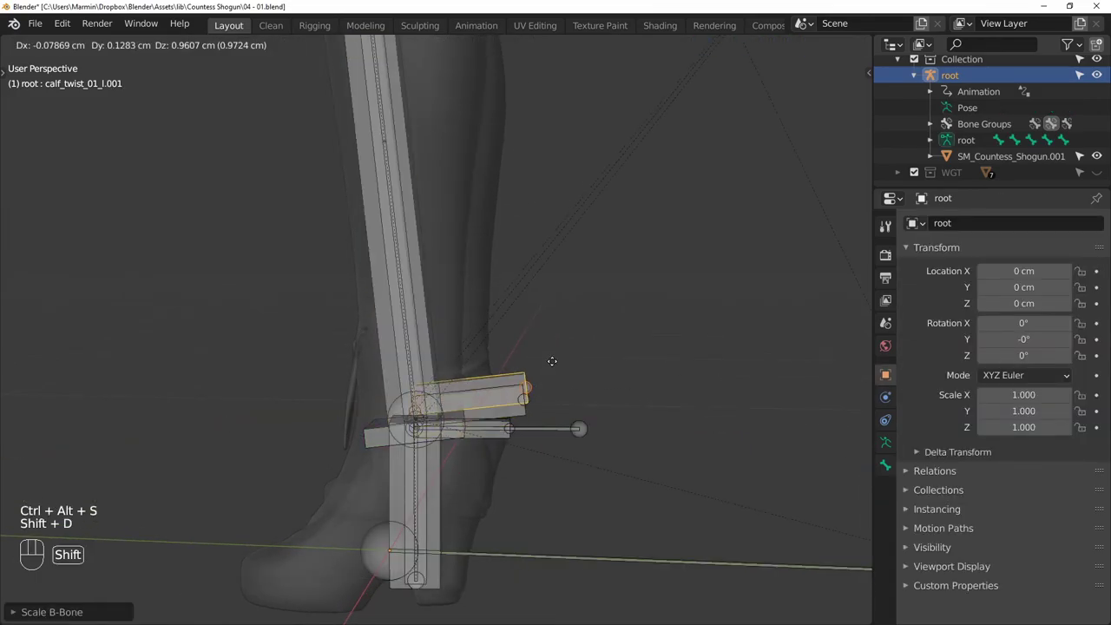
{"action": "right_click", "coordinate": [555, 365]}
{"action": "key", "text": "s"}
{"action": "left_click", "coordinate": [551, 377]}
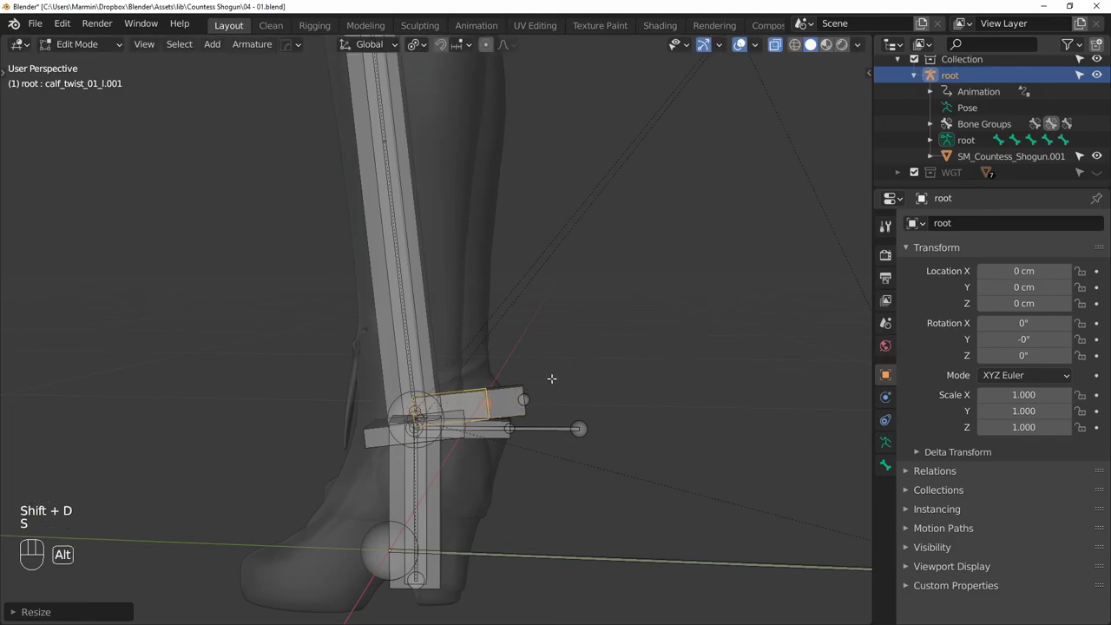
{"action": "key", "text": "ctrl+alt+s"}
{"action": "left_click", "coordinate": [550, 237]}
Rename the duplicated calf twist bone as BUFF-calf_twist_01_l
{"action": "key", "text": "F2"}
{"action": "key", "text": "End"}
{"action": "key", "text": "BackSpace"}
{"action": "key", "text": "BackSpace"}
{"action": "key", "text": "BackSpace"}
{"action": "key", "text": "BackSpace"}
{"action": "key", "text": "Home"}
{"action": "type", "text": "BUFF-"}
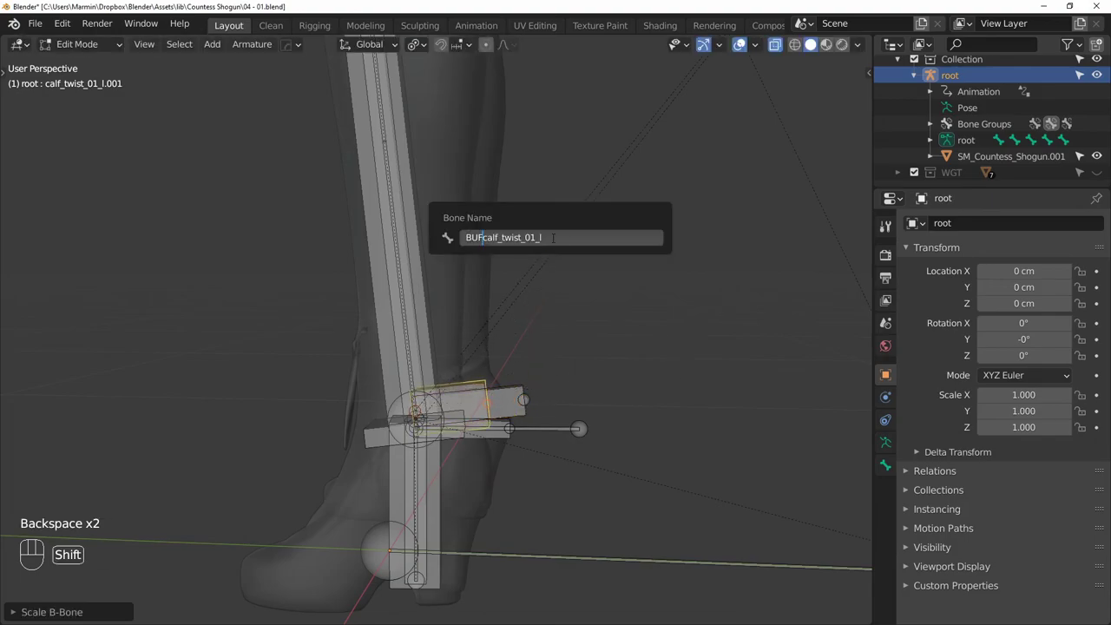
{"action": "type", "text": "-"}
{"action": "key", "text": "Return"}
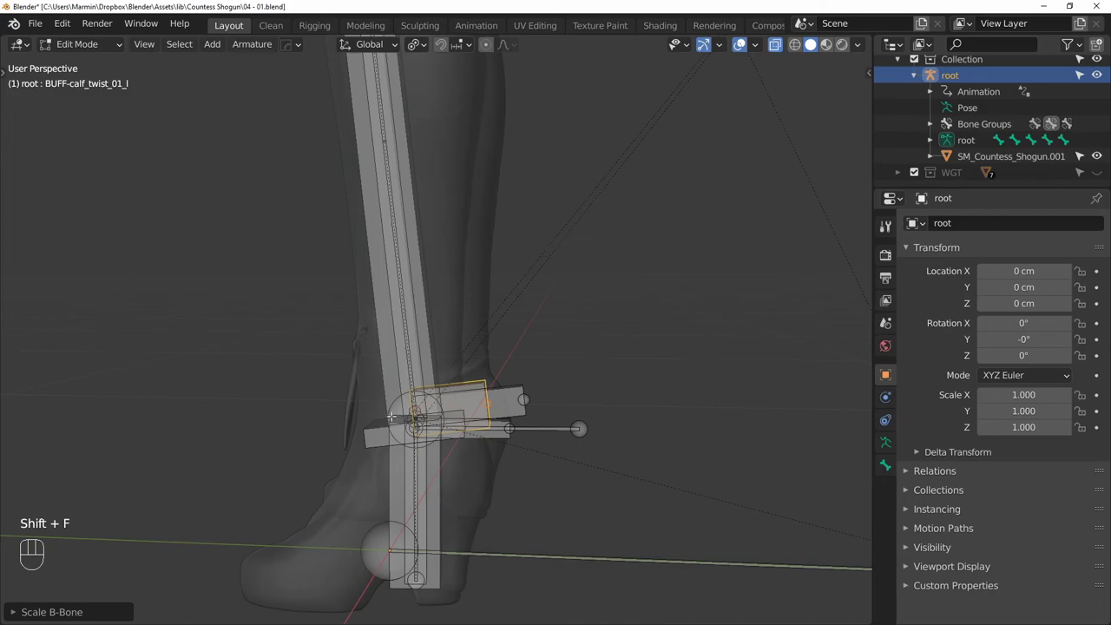
Parent BUFF-calf_twist_01_l to MCH-calf_twist_01_driver_l
{"action": "left_click", "coordinate": [369, 433], "text": "shift"}
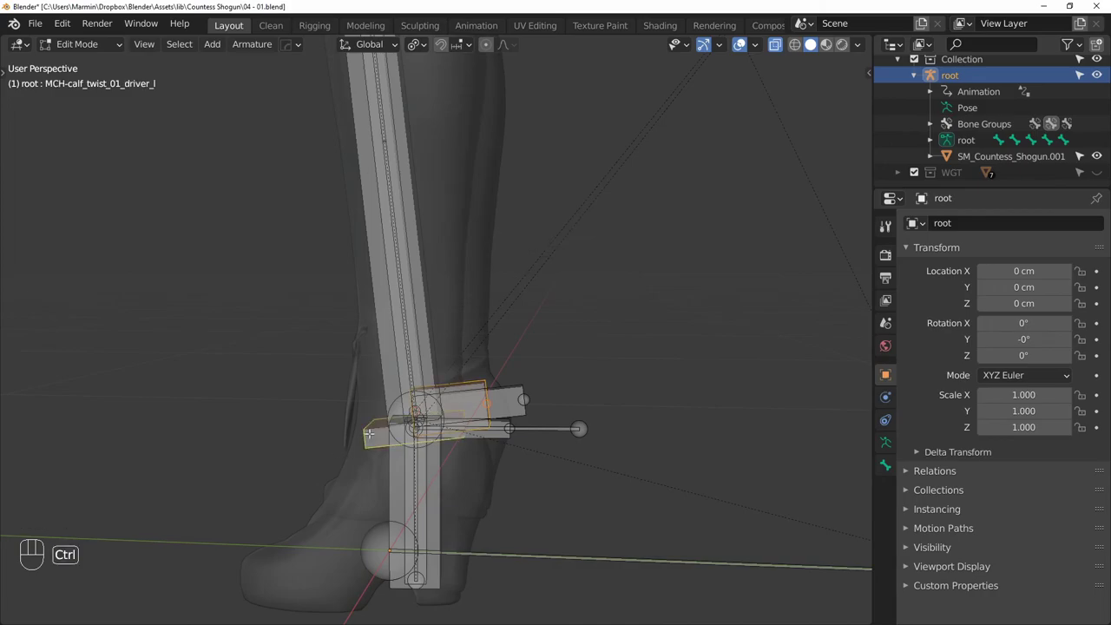
{"action": "key", "text": "ctrl+p"}
{"action": "left_click", "coordinate": [369, 434]}
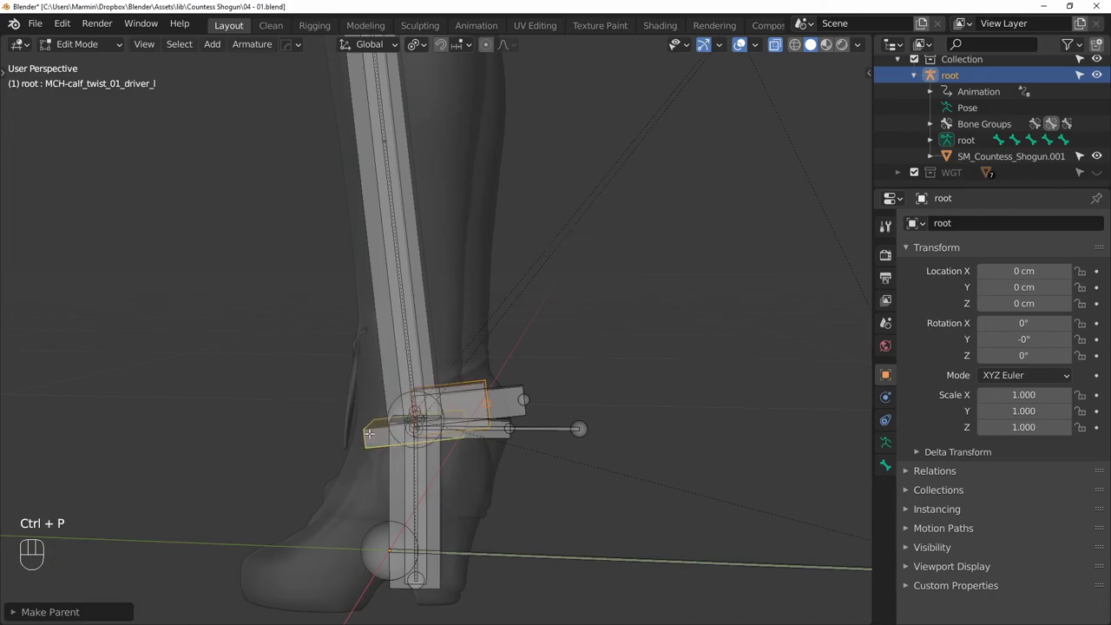
In Pose Mode, add a Copy Transforms constraint to calf_twist_01_l with BUFF-calf_twist_01_l as its target
{"action": "key", "text": "Tab"}
{"action": "left_click", "coordinate": [505, 395]}
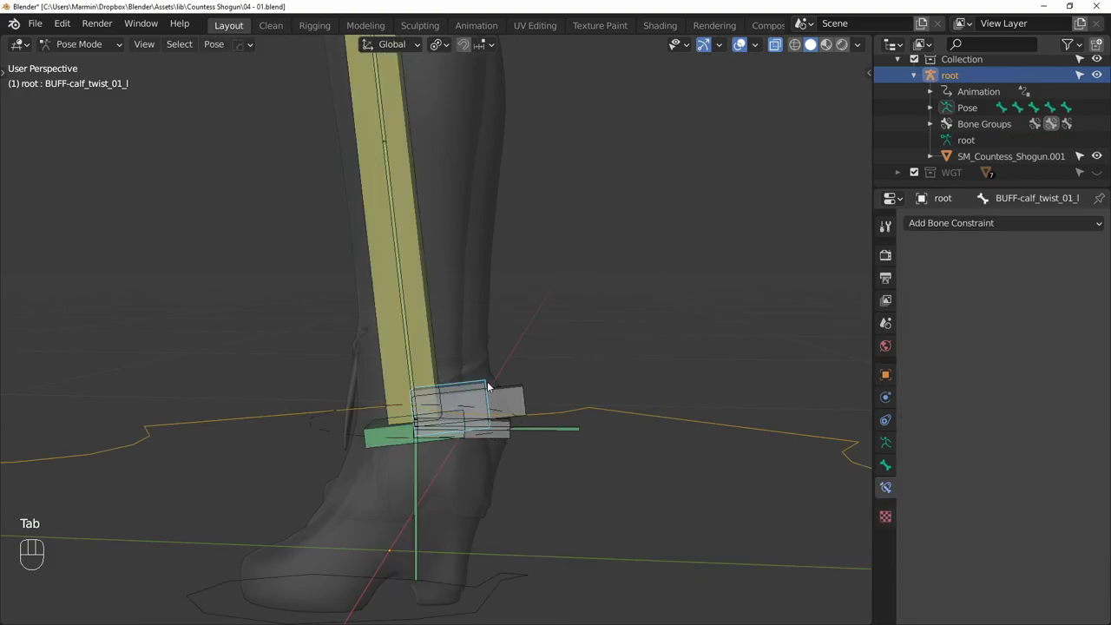
{"action": "left_click", "coordinate": [509, 396], "text": "shift"}
{"action": "key", "text": "ctrl+shift+c"}
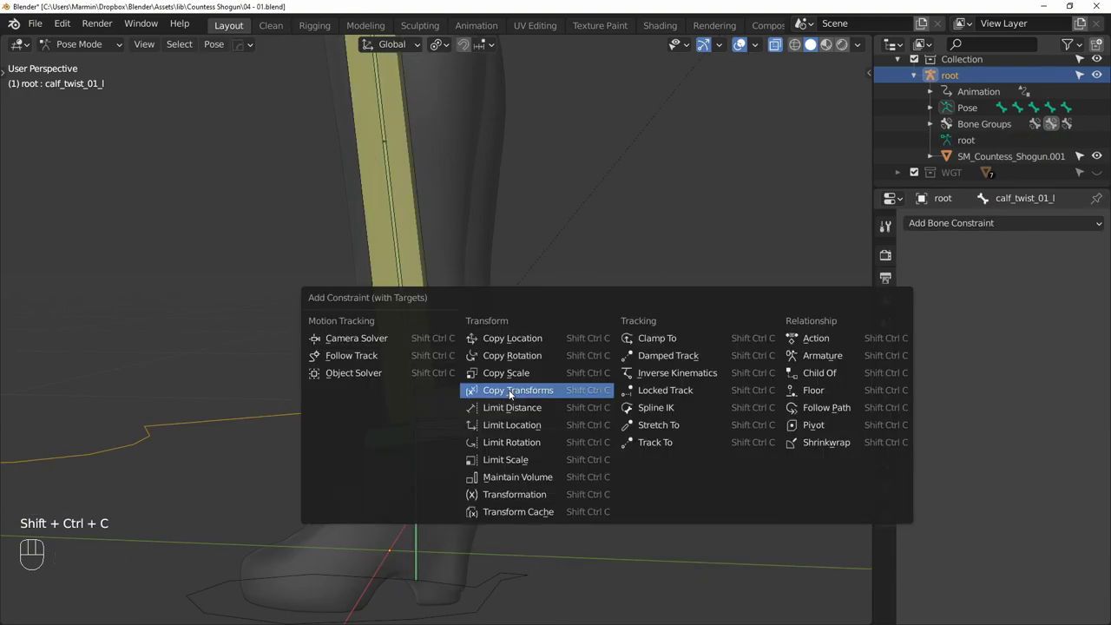
{"action": "left_click", "coordinate": [510, 394]}
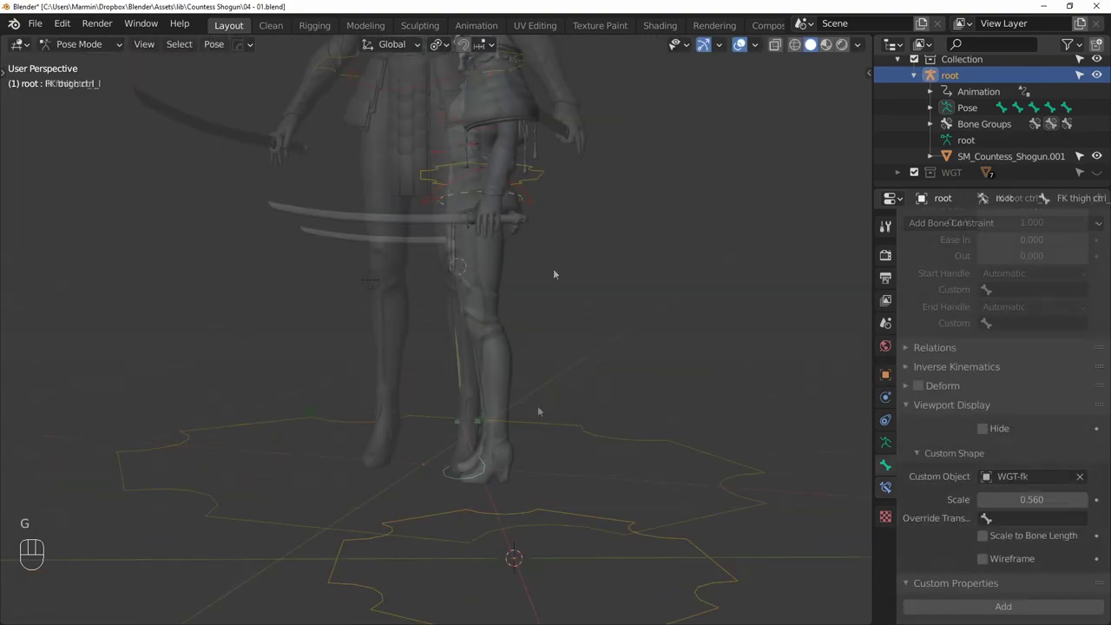
Test the left leg deformation by rotating its calf and foot controls into a raised backward bend
{"action": "key", "text": "r"}
{"action": "key", "text": "r"}
{"action": "left_click", "coordinate": [592, 267]}
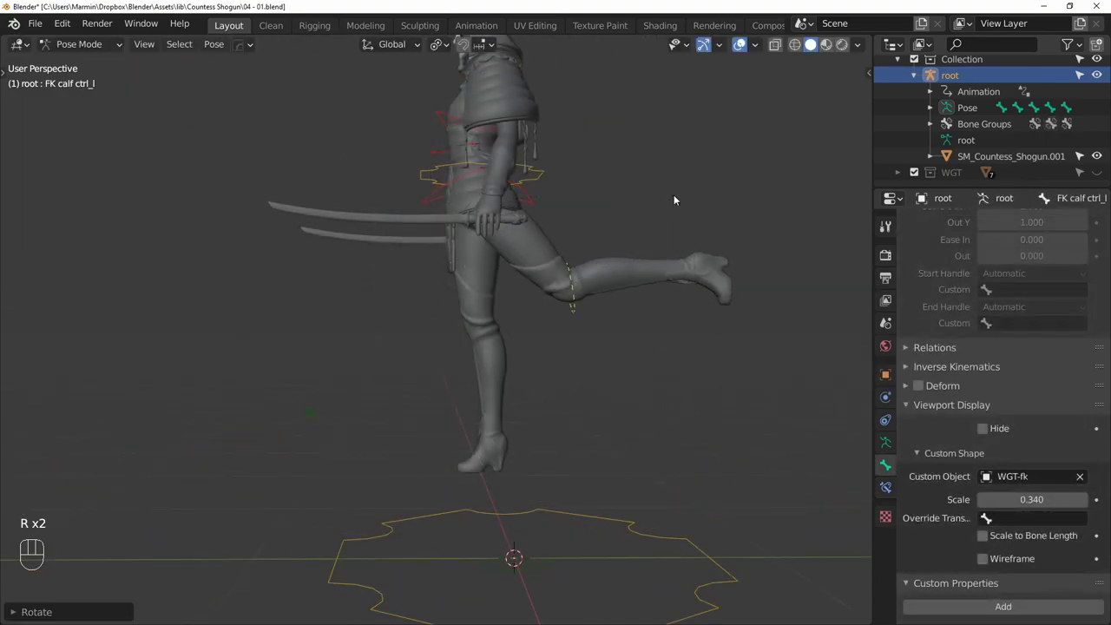
{"action": "left_click", "coordinate": [717, 271]}
{"action": "key", "text": "r"}
{"action": "left_click", "coordinate": [738, 233]}
Switch the left leg from FK to IK by lowering the Leg l IK/FK property on torso ctrl
{"action": "left_click", "coordinate": [531, 184]}
{"action": "scroll", "coordinate": [1007, 543], "scroll_direction": "down", "scroll_amount": 1}
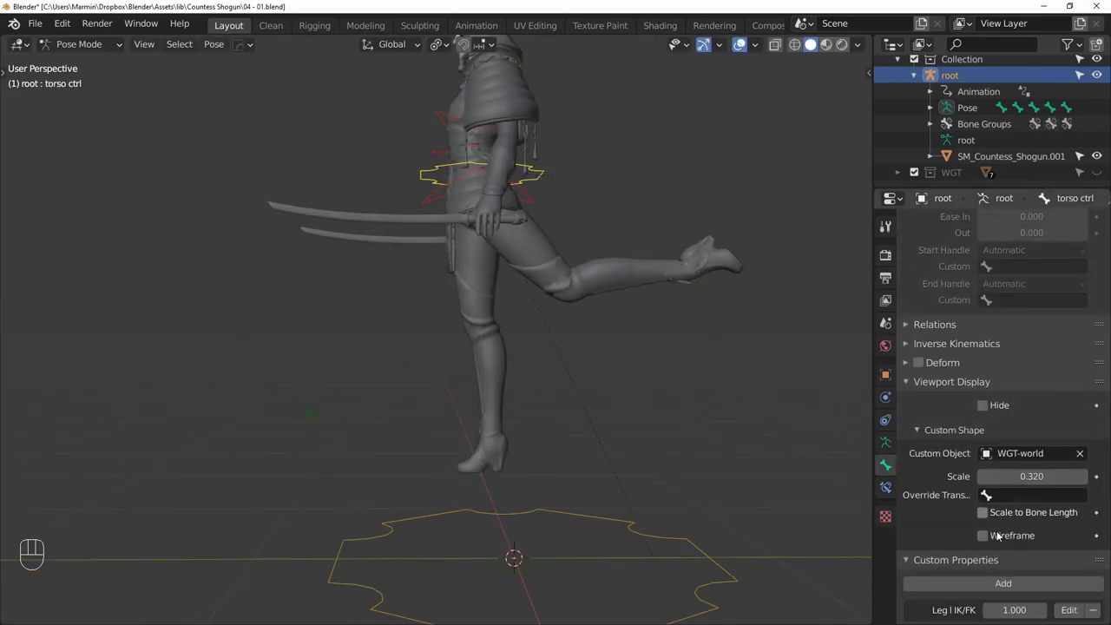
{"action": "scroll", "coordinate": [997, 537], "scroll_direction": "down", "scroll_amount": 1}
{"action": "left_click_drag", "start_coordinate": [1037, 581], "coordinate": [963, 581]}
Raise the left foot with IK foot ctrl_l and move IK knee pole_l outward to redirect the knee
{"action": "middle_click_drag", "start_coordinate": [417, 434], "coordinate": [565, 453]}
{"action": "left_click", "coordinate": [493, 529]}
{"action": "key", "text": "g"}
{"action": "left_click", "coordinate": [516, 388]}
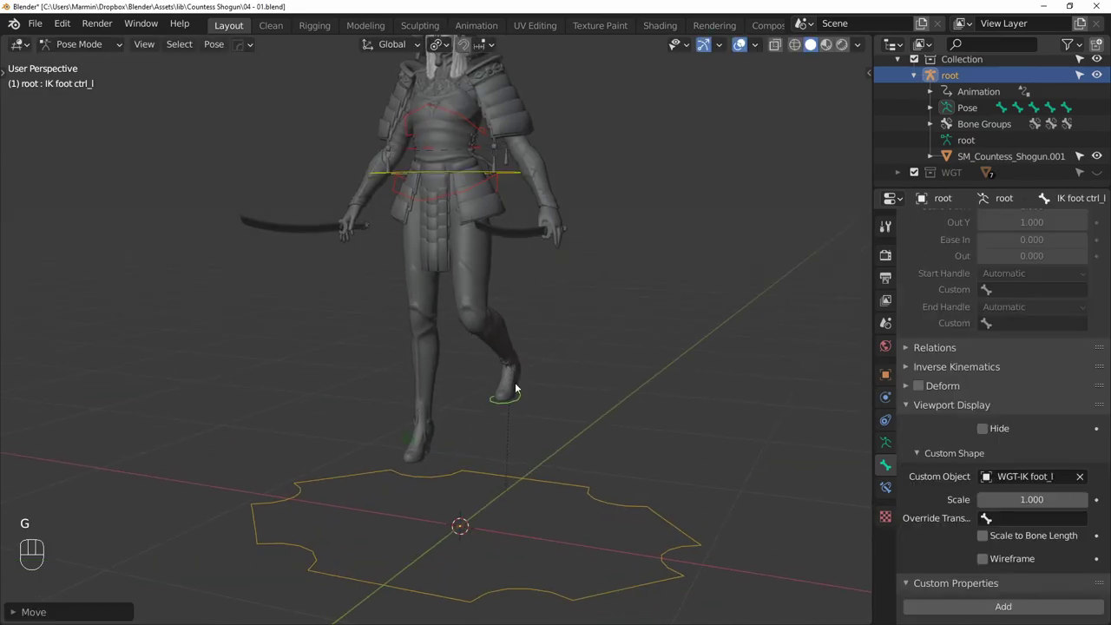
{"action": "left_click", "coordinate": [414, 440]}
{"action": "key", "text": "g"}
{"action": "left_click", "coordinate": [613, 309]}
Rotate pelvis ctrl to tilt the character's hips
{"action": "middle_click_drag", "start_coordinate": [580, 224], "coordinate": [564, 297], "text": "shift"}
{"action": "middle_click_drag", "start_coordinate": [564, 298], "coordinate": [546, 290]}
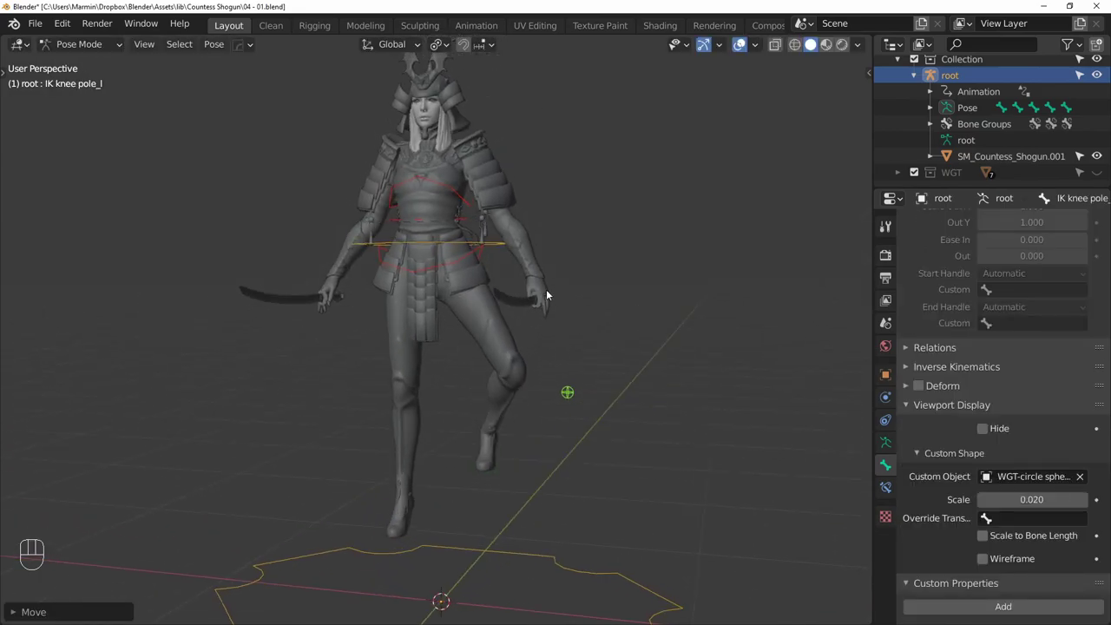
{"action": "left_click", "coordinate": [484, 264]}
{"action": "key", "text": "r"}
{"action": "left_click", "coordinate": [590, 242]}
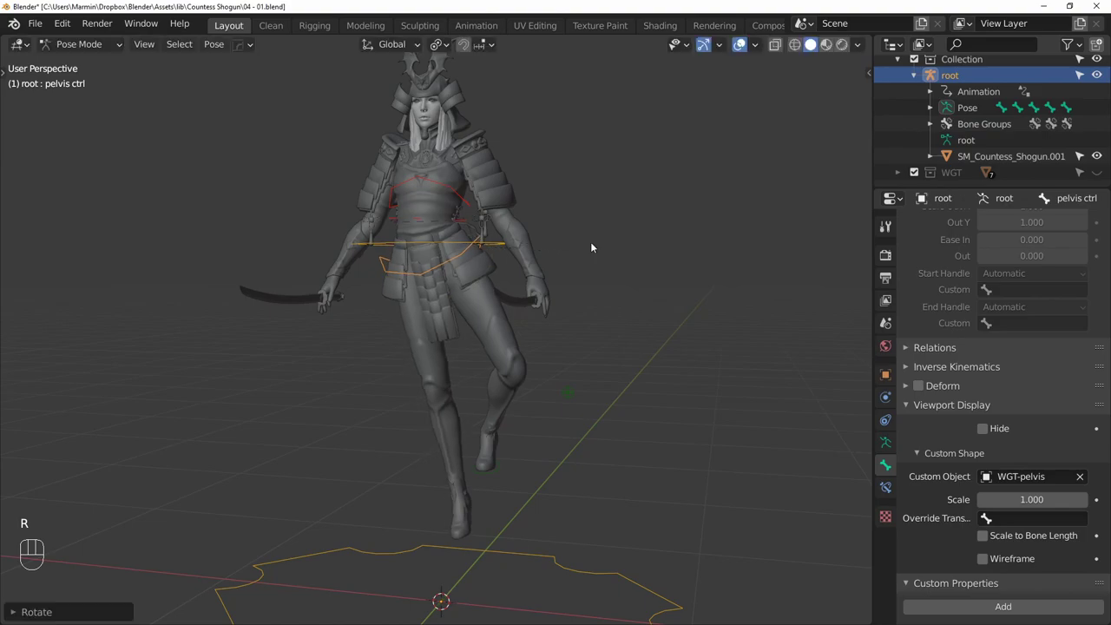
Trackball-rotate the spine controls and pelvis ctrl to test how the upper body and legs follow
{"action": "left_click", "coordinate": [472, 202]}
{"action": "key", "text": "r"}
{"action": "key", "text": "r"}
{"action": "left_click", "coordinate": [465, 214]}
{"action": "key", "text": "r"}
{"action": "key", "text": "r"}
{"action": "left_click", "coordinate": [479, 227]}
{"action": "left_click", "coordinate": [483, 241]}
{"action": "key", "text": "r"}
{"action": "key", "text": "r"}
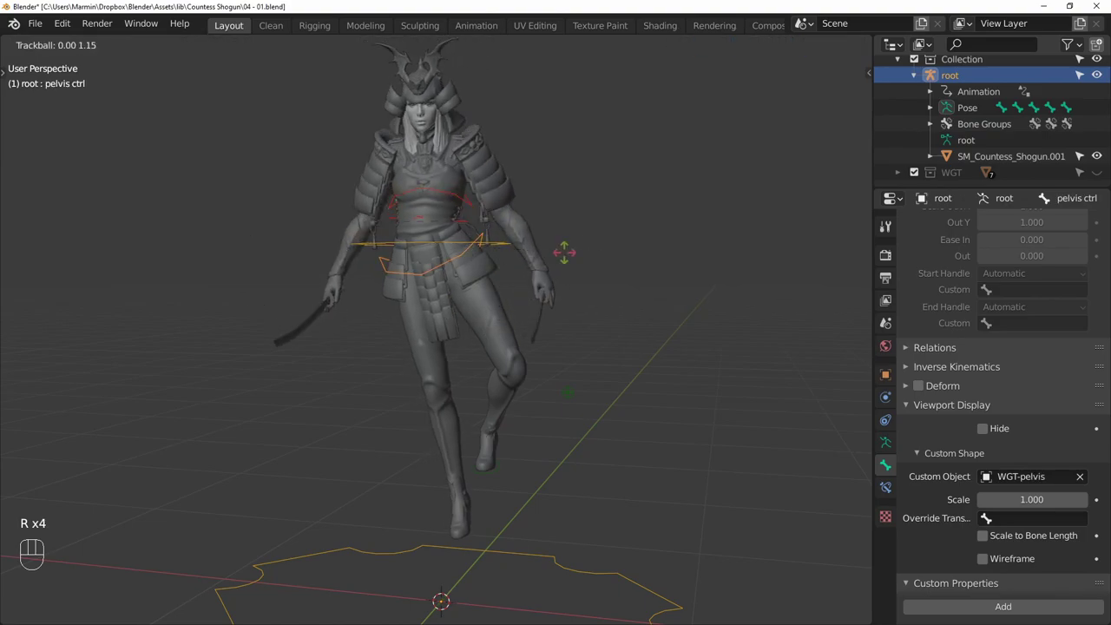